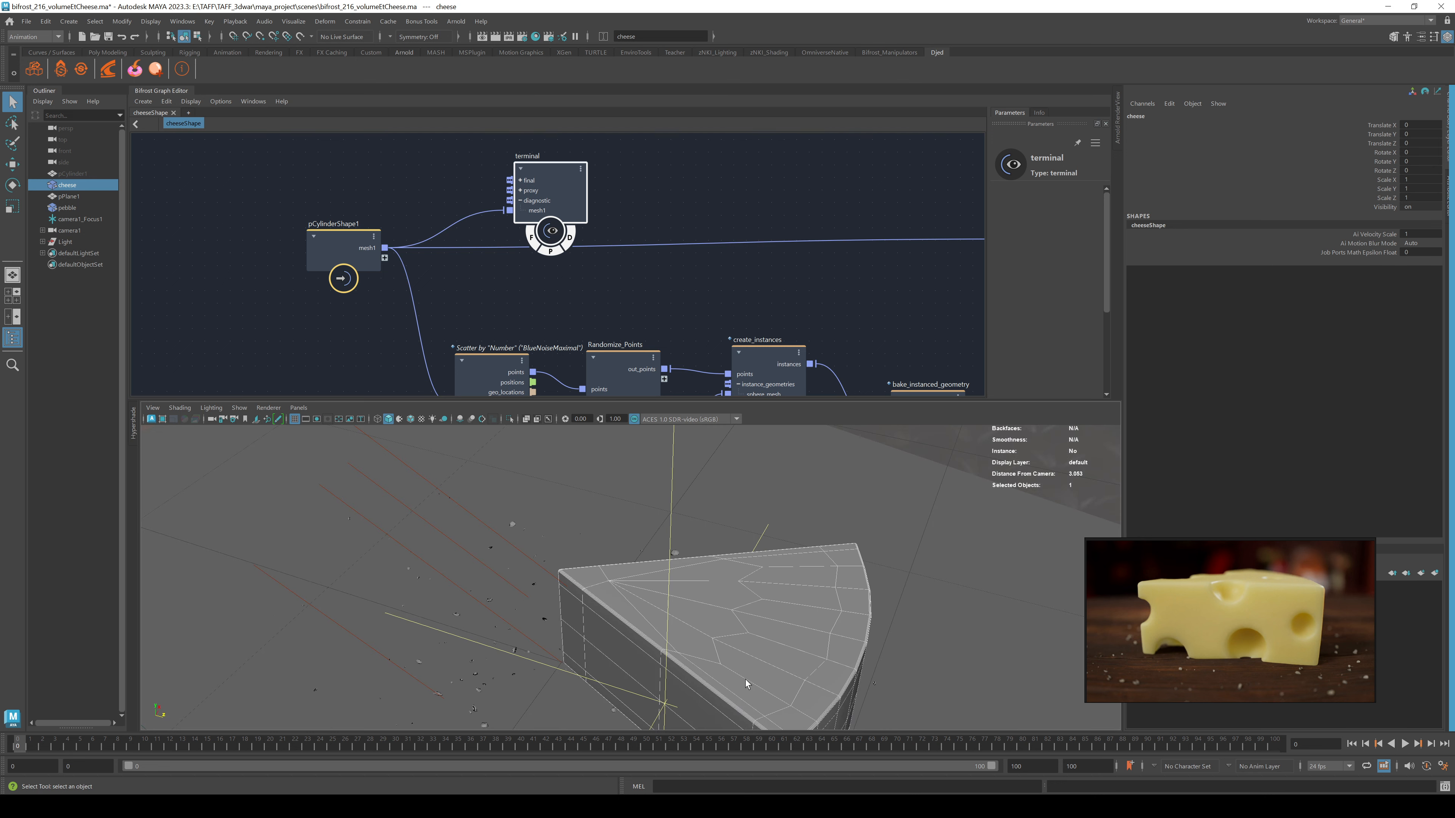
Select the pCylinder1 object that serves as the source mesh for the cheese wedge
alt+drag(746, 684, 572, 524)
click(431, 471)
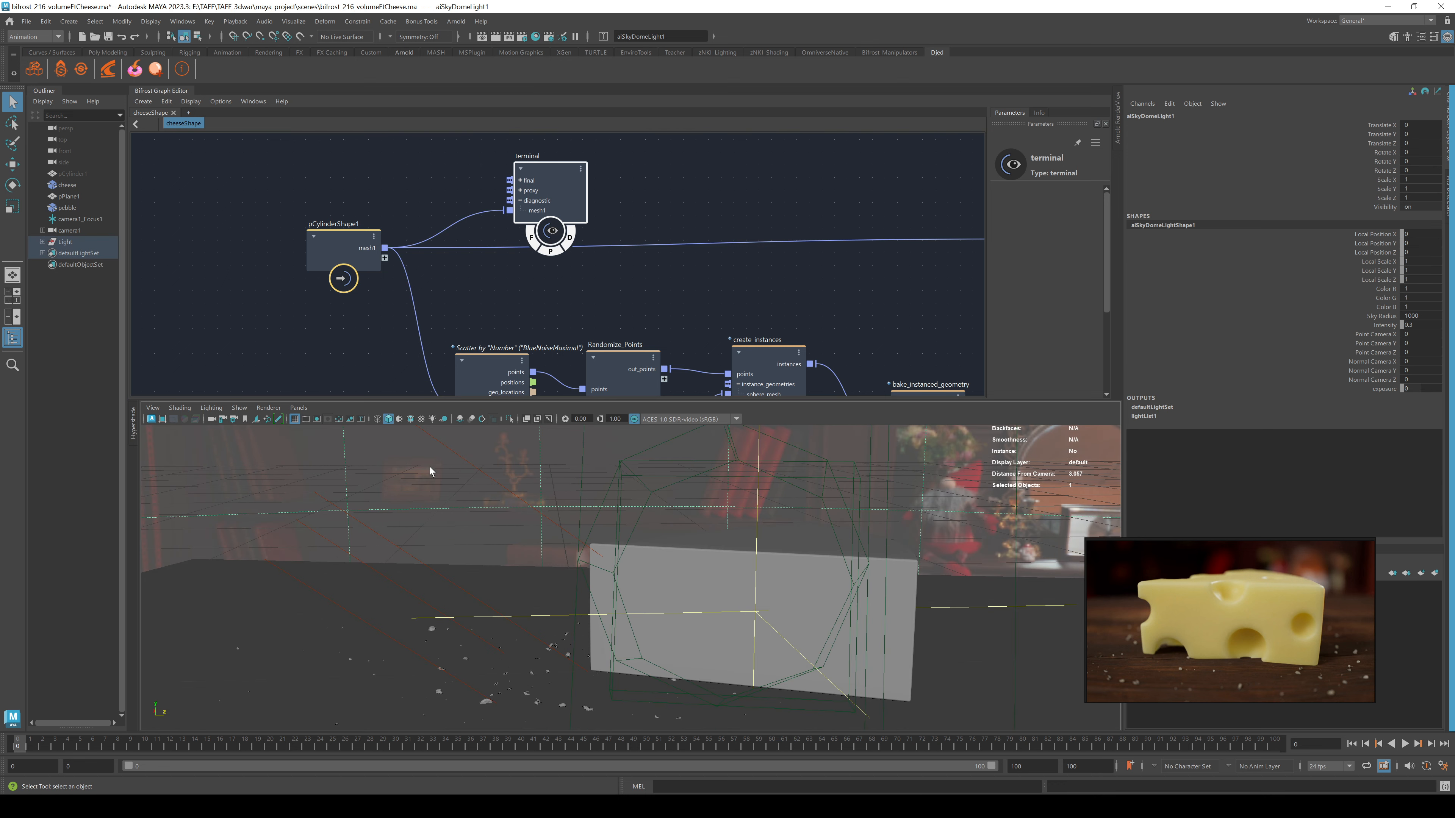
click(72, 174)
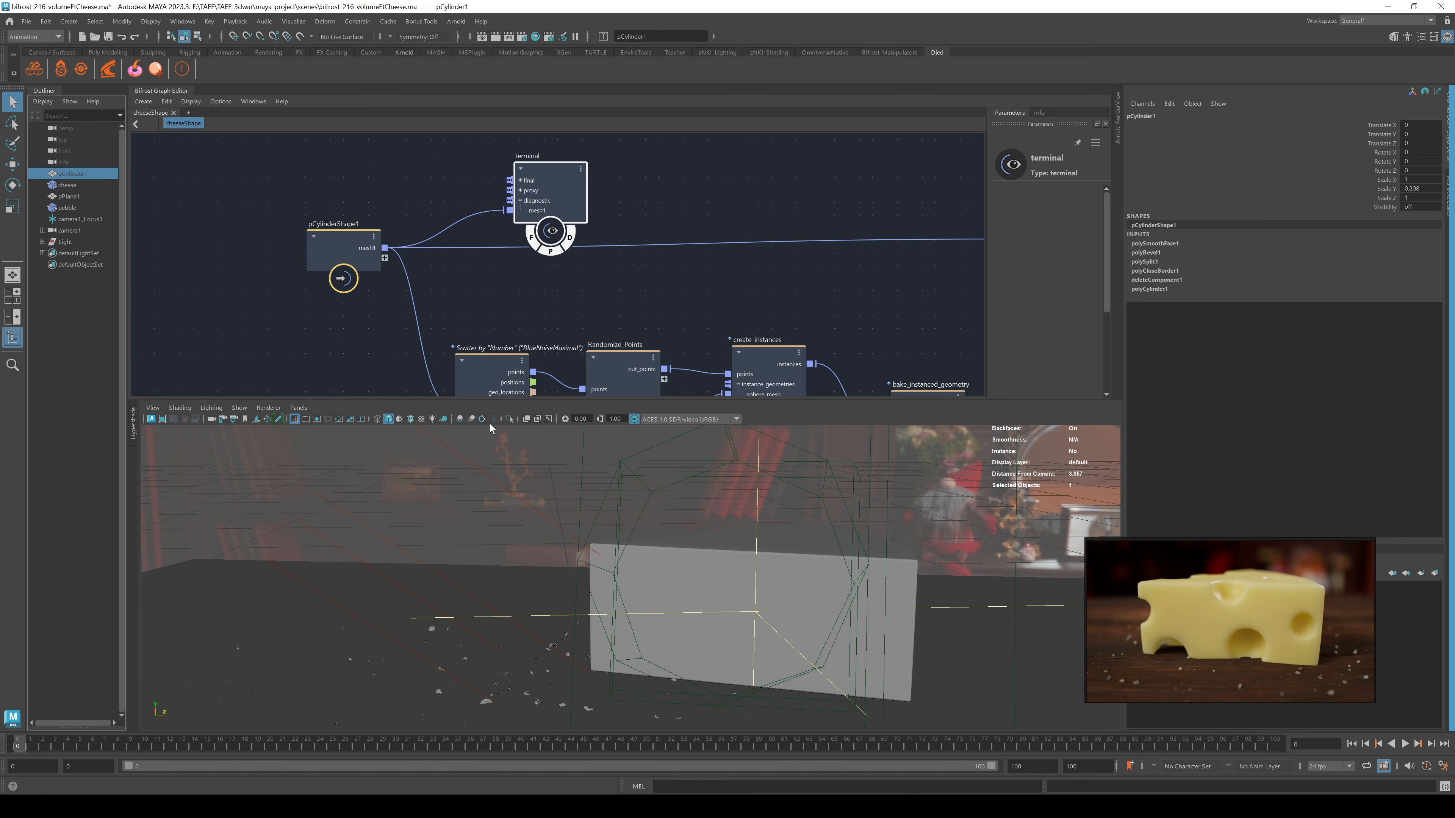
alt+right_drag(533, 659, 720, 540)
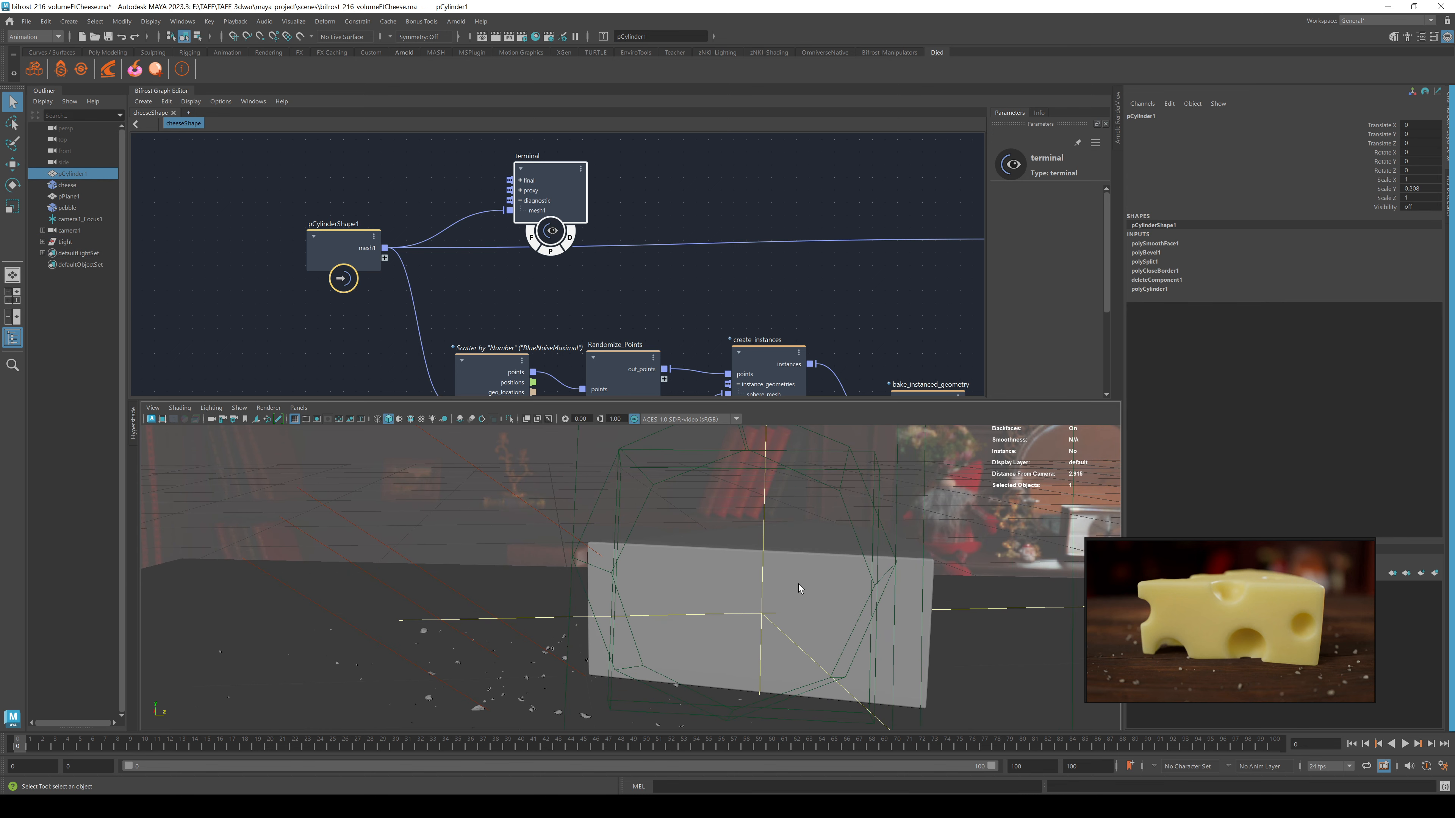
Move the terminal node beside convert_to_volume1 and switch its diagnostic input from the cylinder mesh to that node's volume output
middle_drag(745, 291, 550, 201)
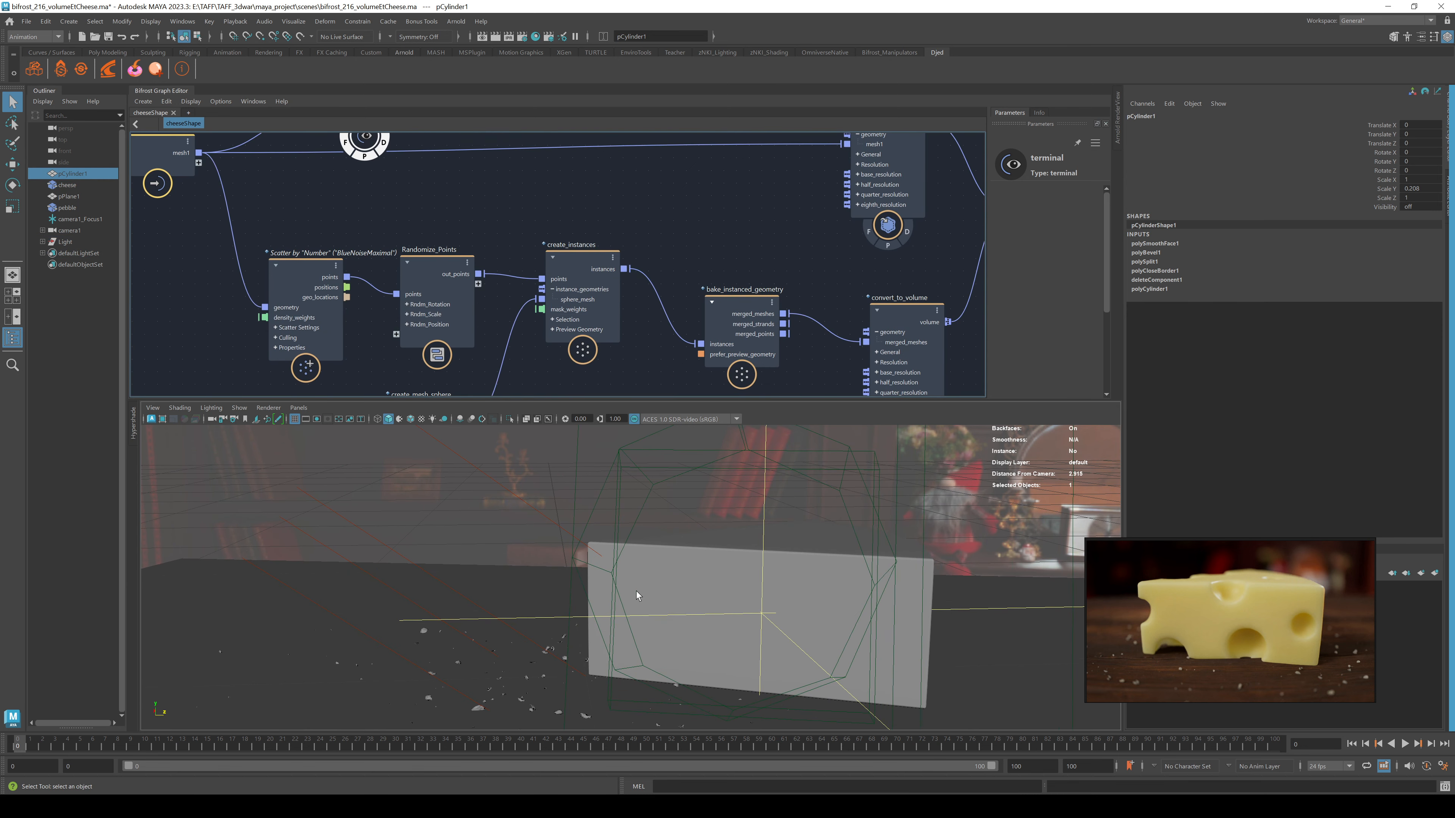
drag(368, 155, 521, 241)
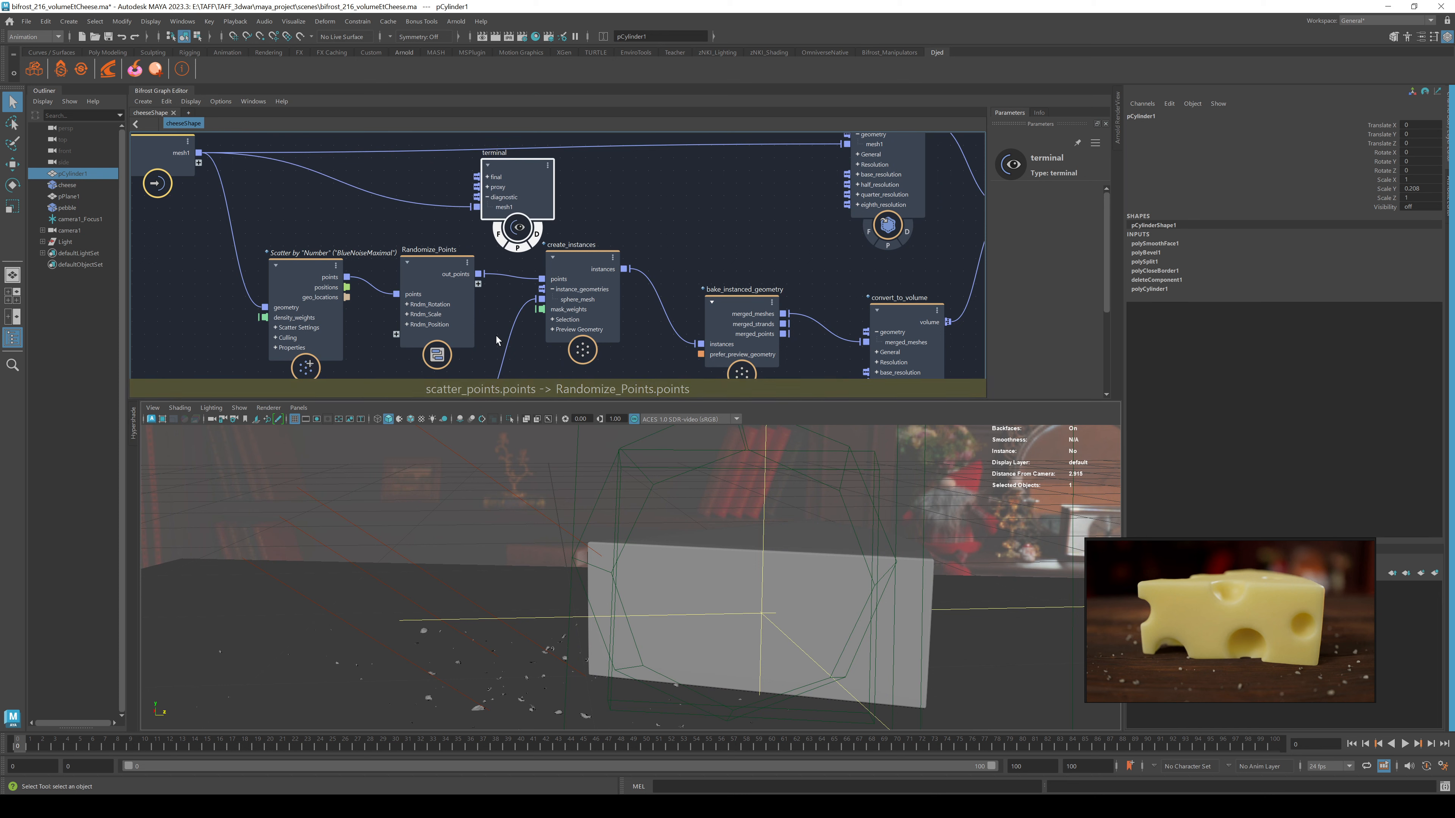
scroll(498, 337, down, 5)
alt+drag(674, 528, 685, 550)
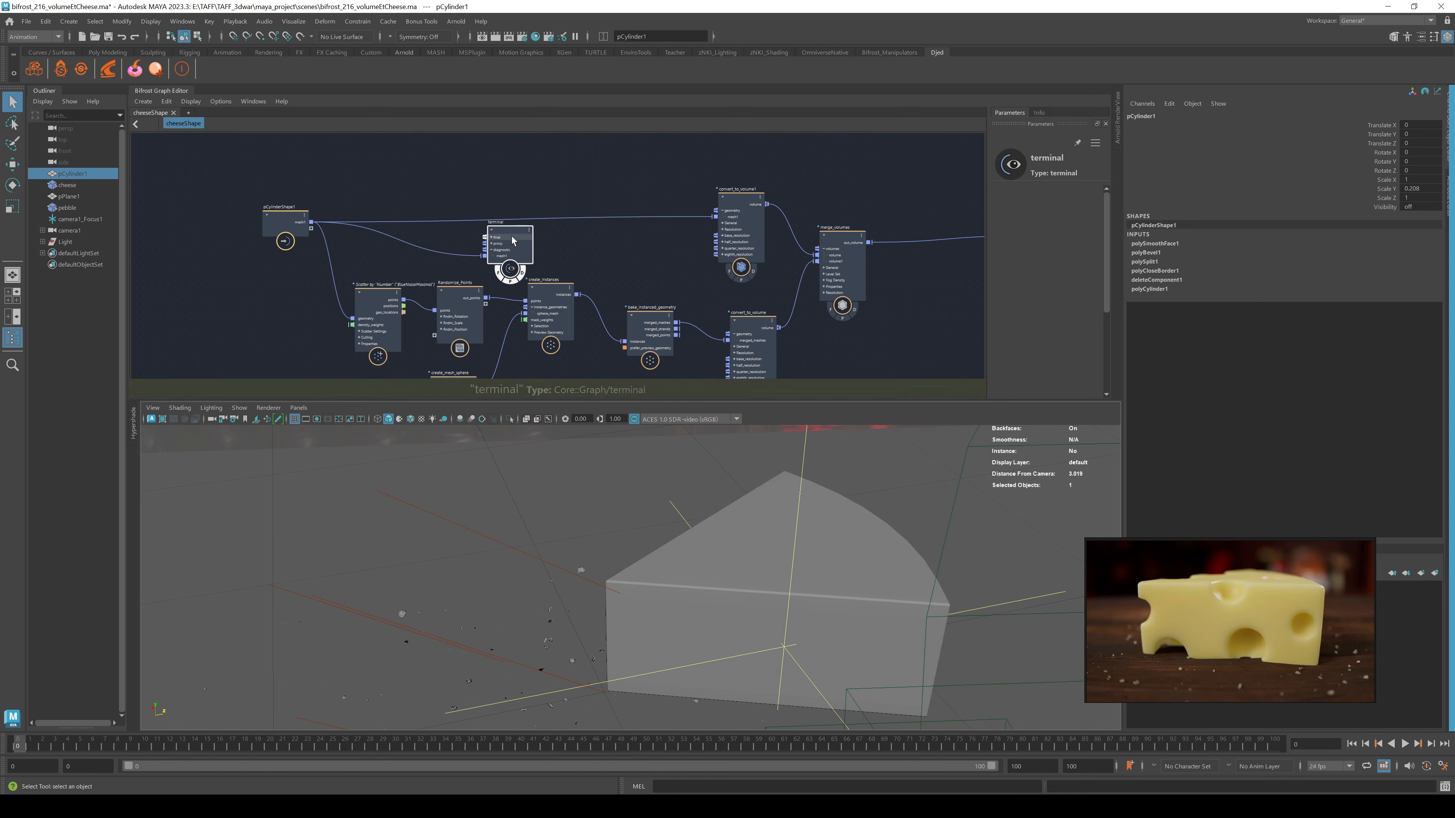
drag(513, 232, 765, 204)
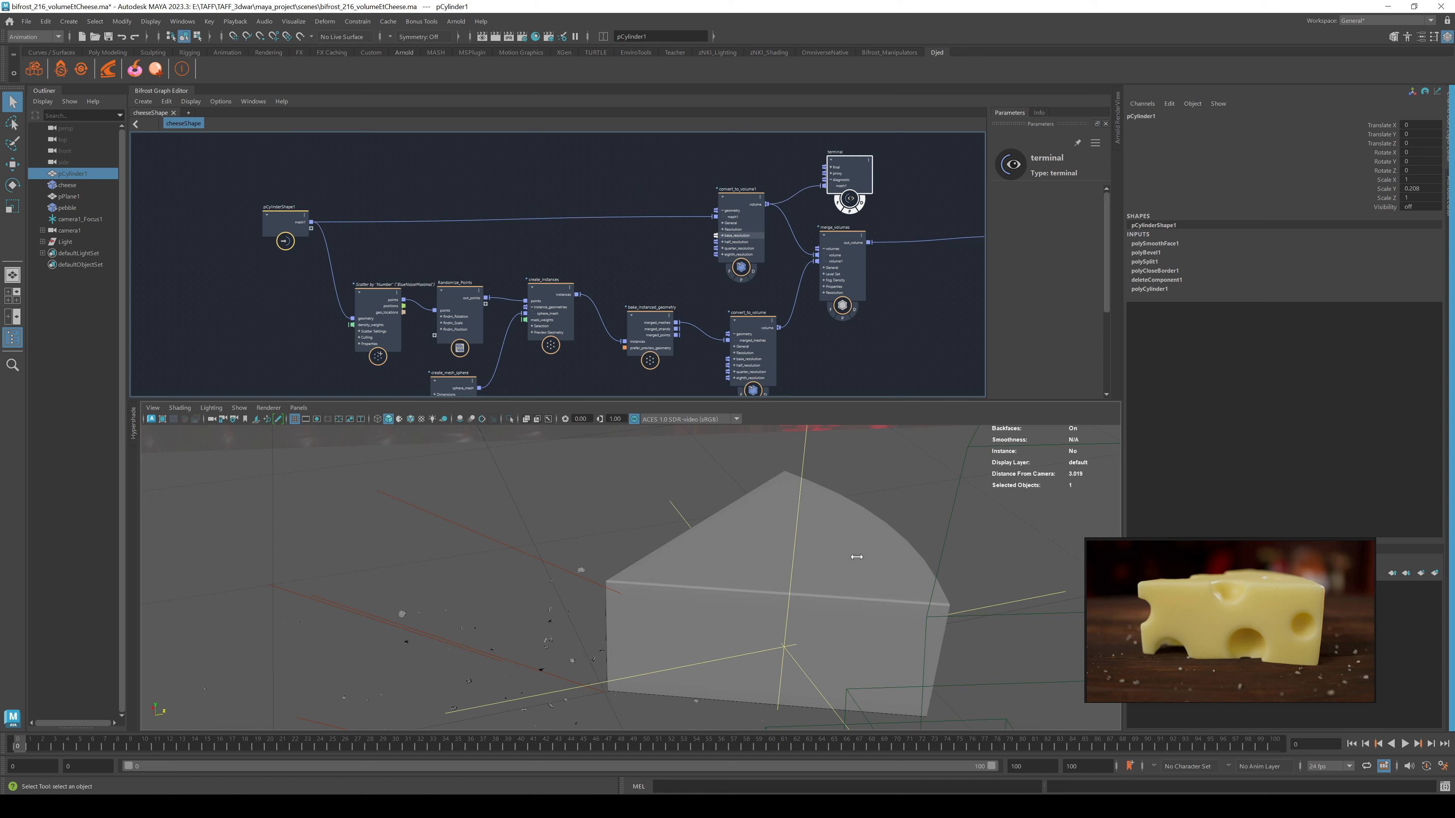
Preview the convert_to_volume1 volume at a higher fog density and restore the fog density to 0.1
alt+right_drag(858, 652, 857, 643)
mouse_move(858, 643)
alt+mouse_down()
mouse_move(845, 620)
mouse_move(864, 634)
alt+mouse_up()
alt+right_drag(864, 634, 686, 490)
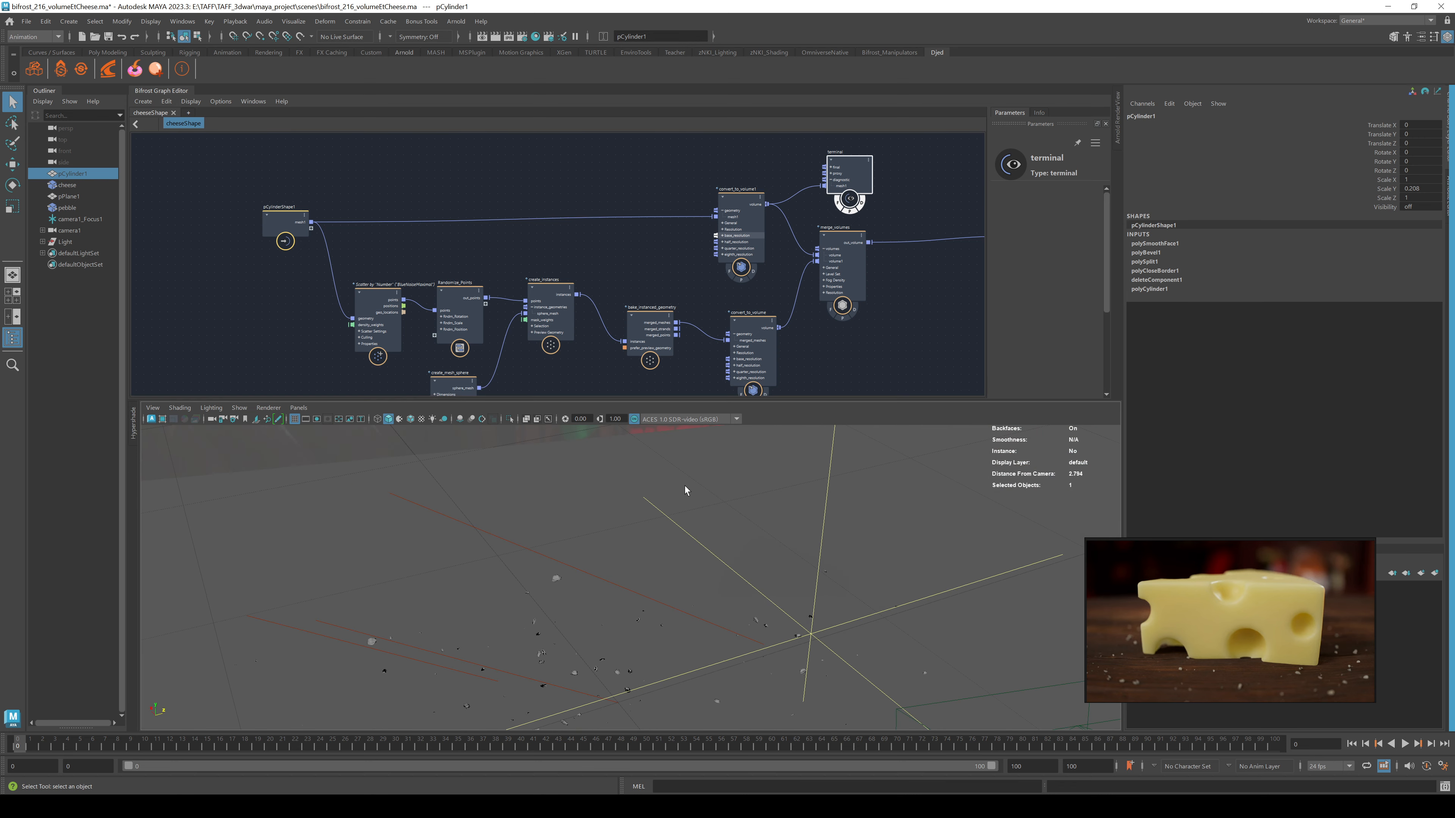
alt+middle_drag(830, 578, 755, 567)
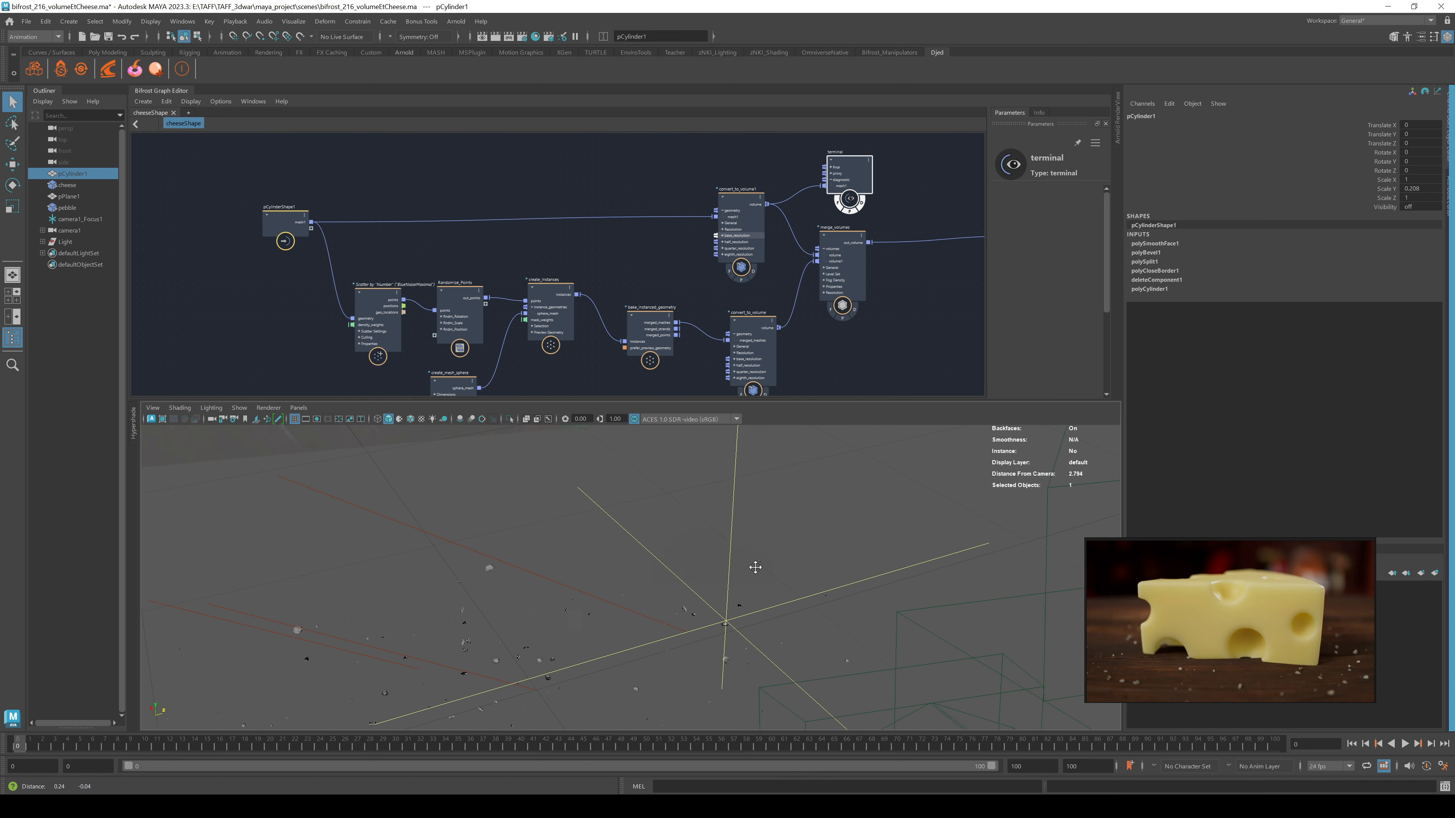
click(740, 198)
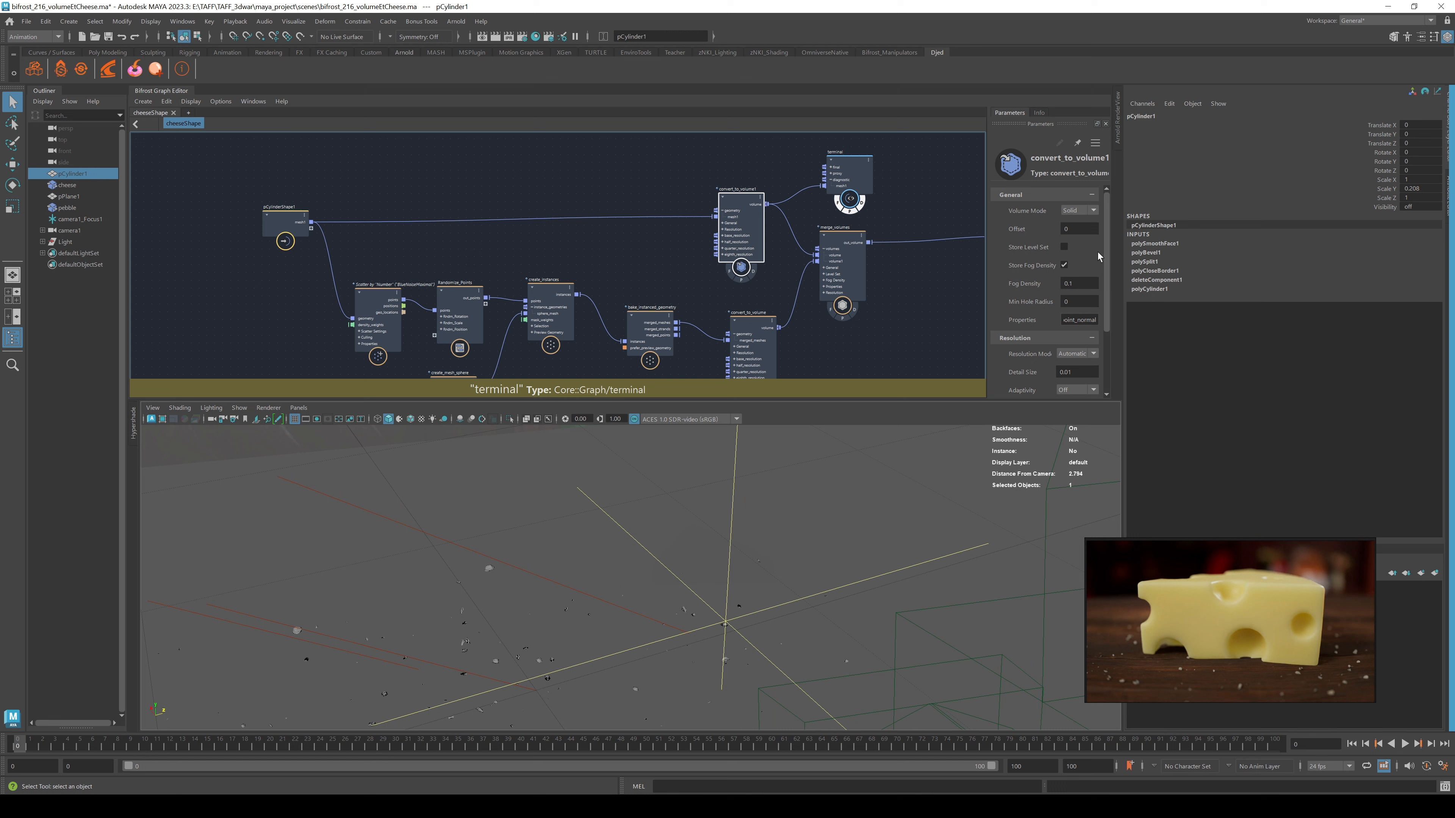
click(1080, 283)
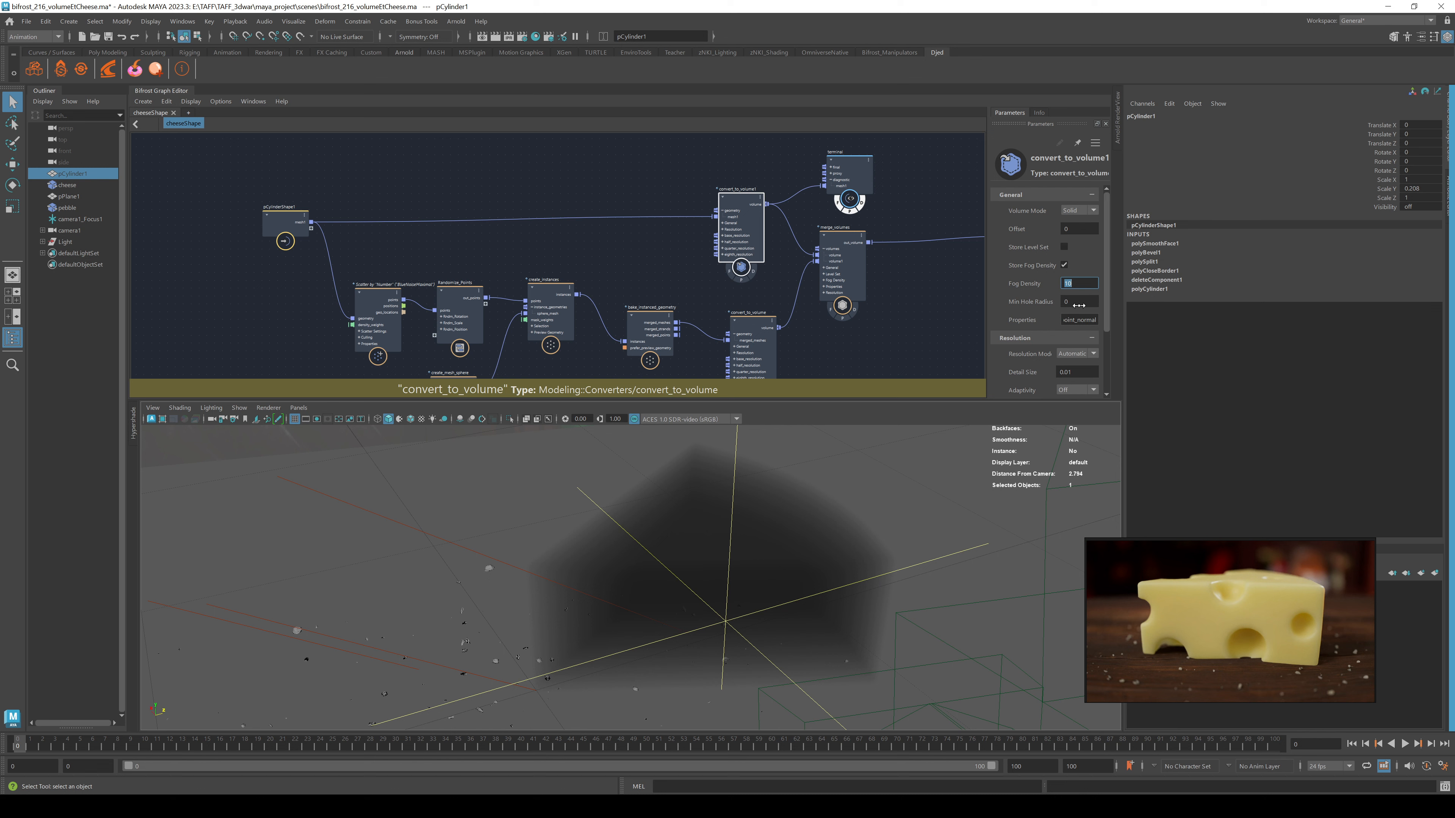
text(0.)
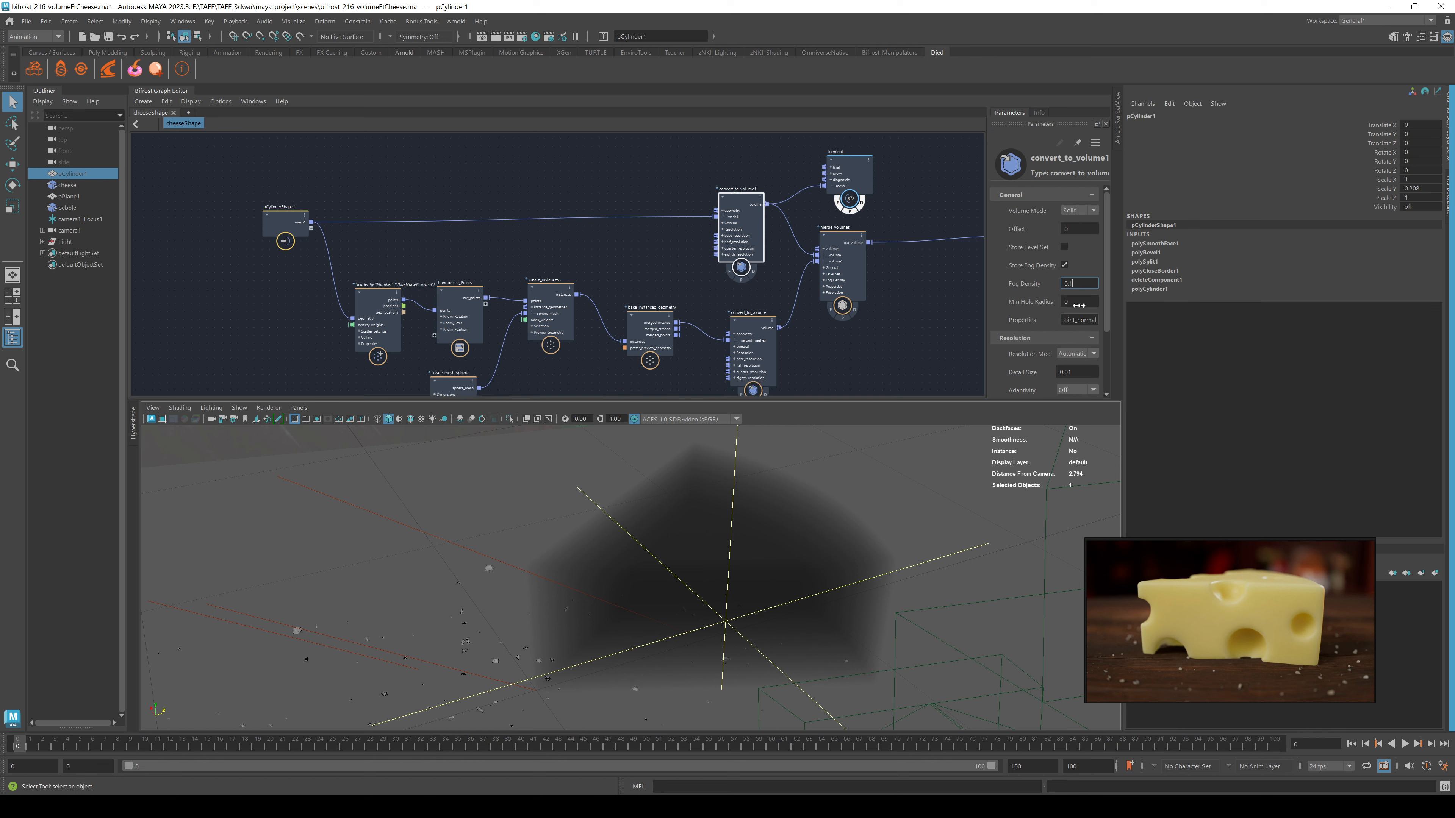
key(Return)
Disconnect convert_to_volume1 from the terminal and connect the create_instances output and the pCylinderShape1 mesh to its diagnostic port
drag(857, 171, 870, 143)
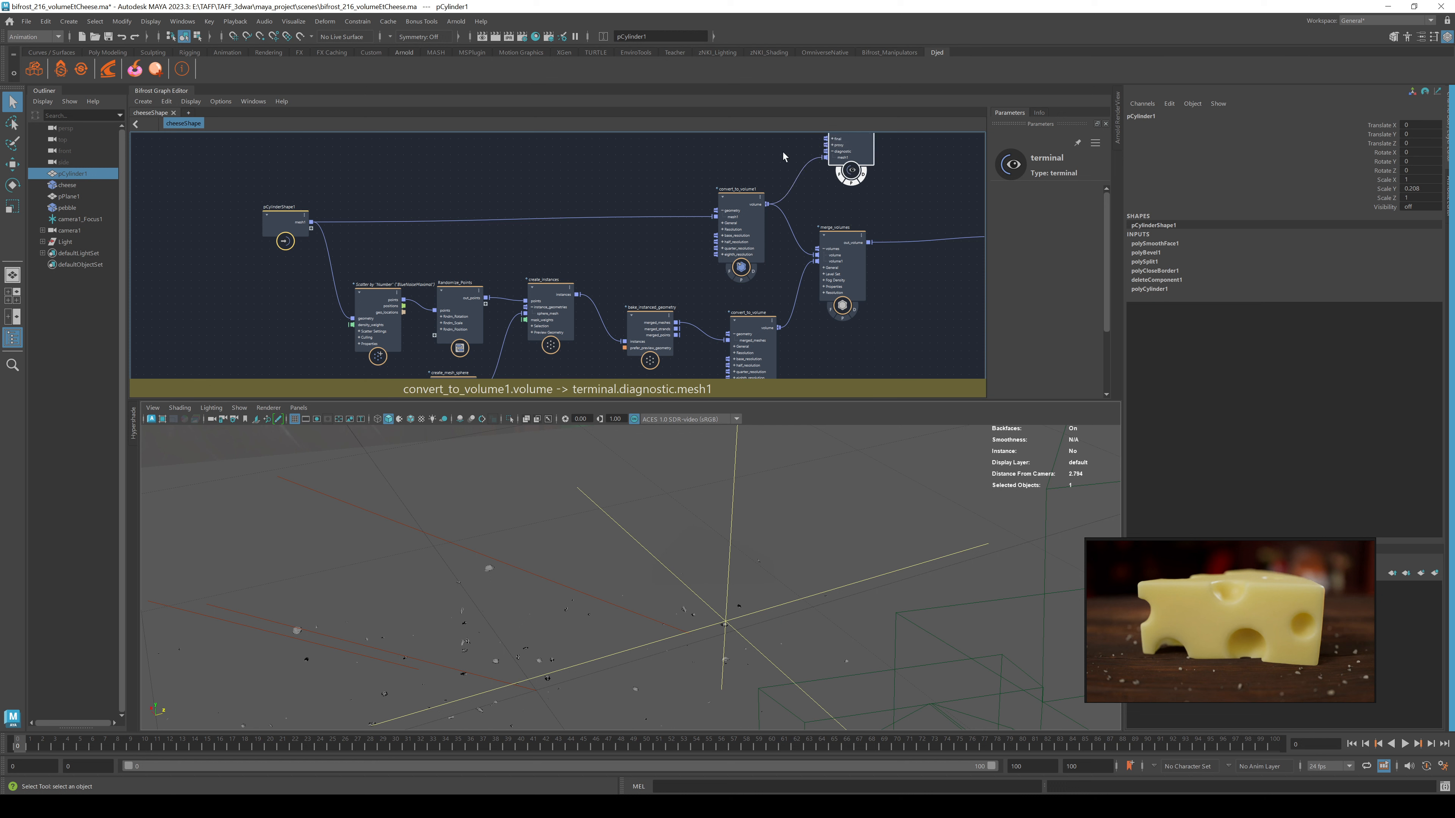
ctrl+alt+shift+drag(784, 152, 824, 215)
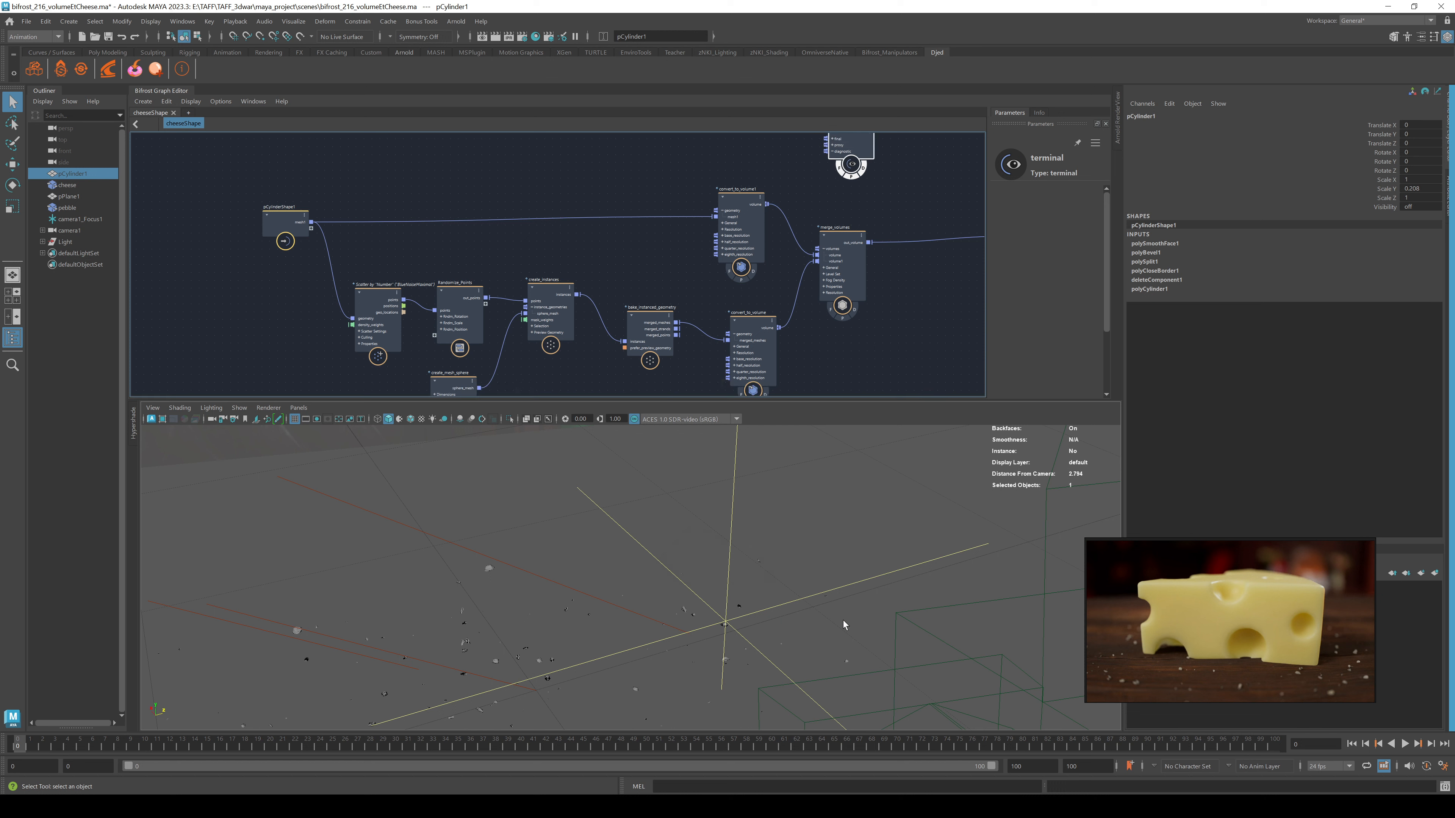
drag(858, 150, 616, 269)
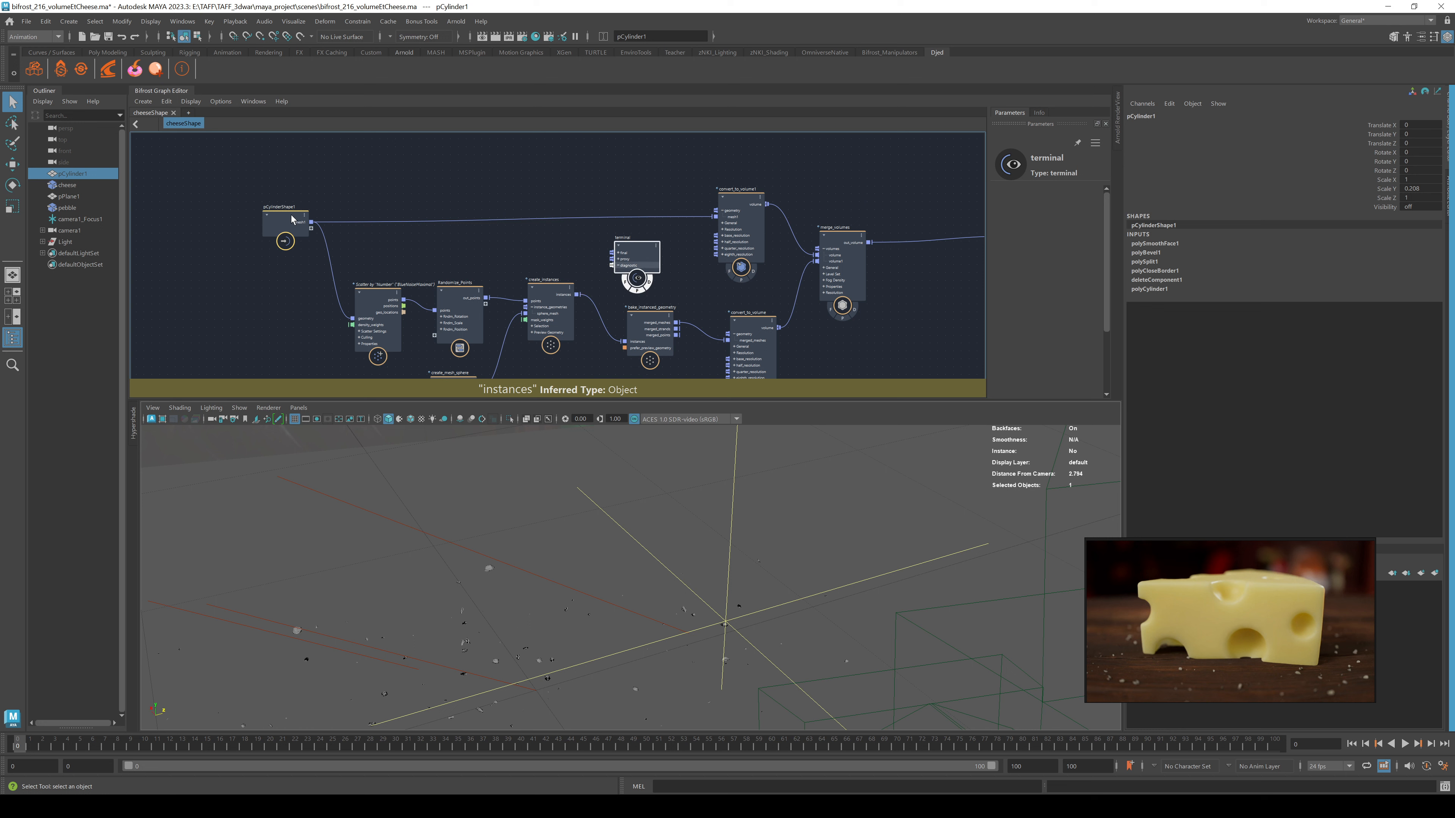
drag(492, 236, 612, 266)
drag(312, 223, 621, 269)
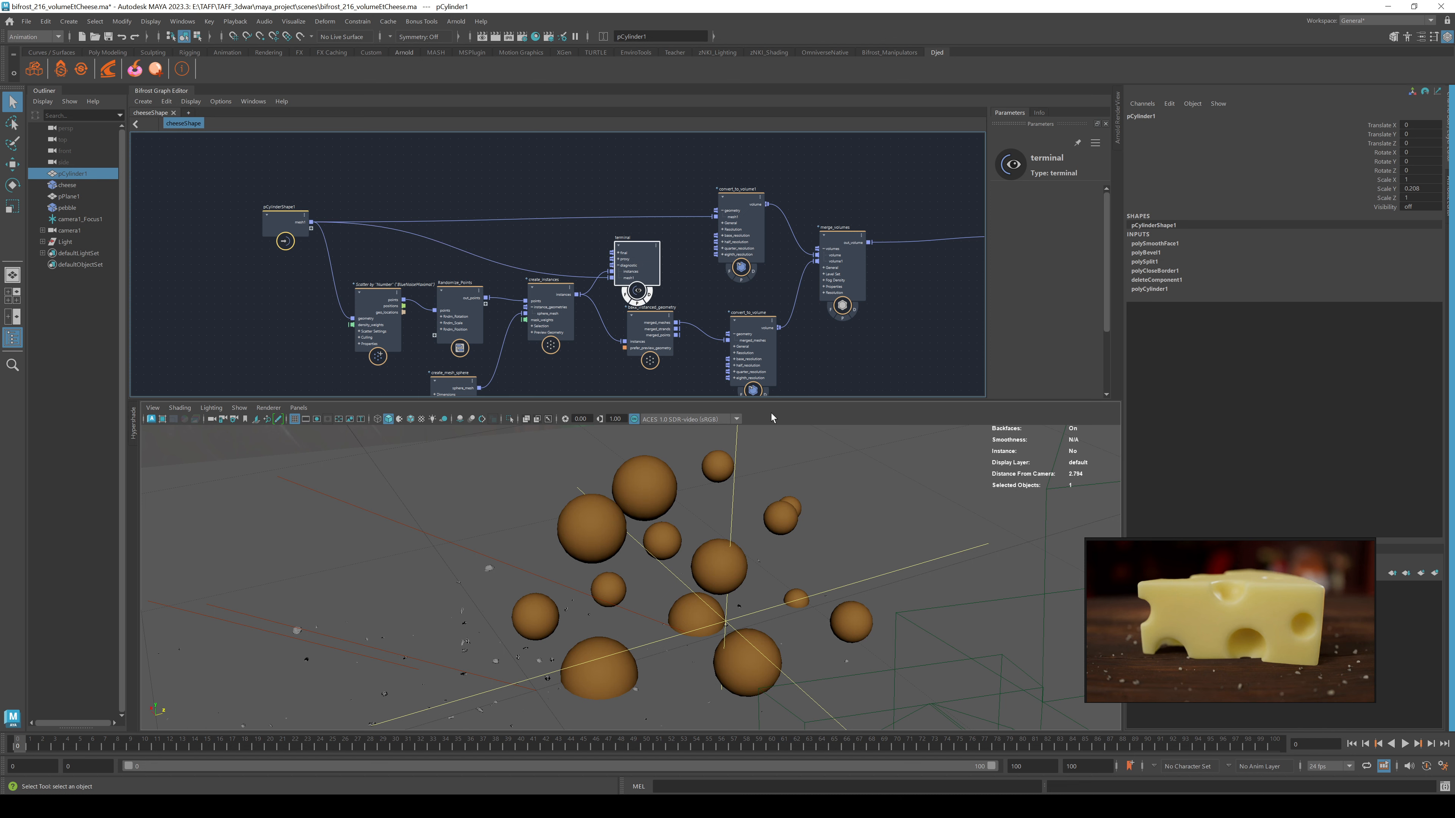
Examine the spheres scattered over the cheese wedge and the parameters of the Randomize_Points node
alt+drag(857, 553, 599, 557)
alt+middle_drag(414, 312, 628, 262)
scroll(629, 262, up, 1)
scroll(628, 262, up, 3)
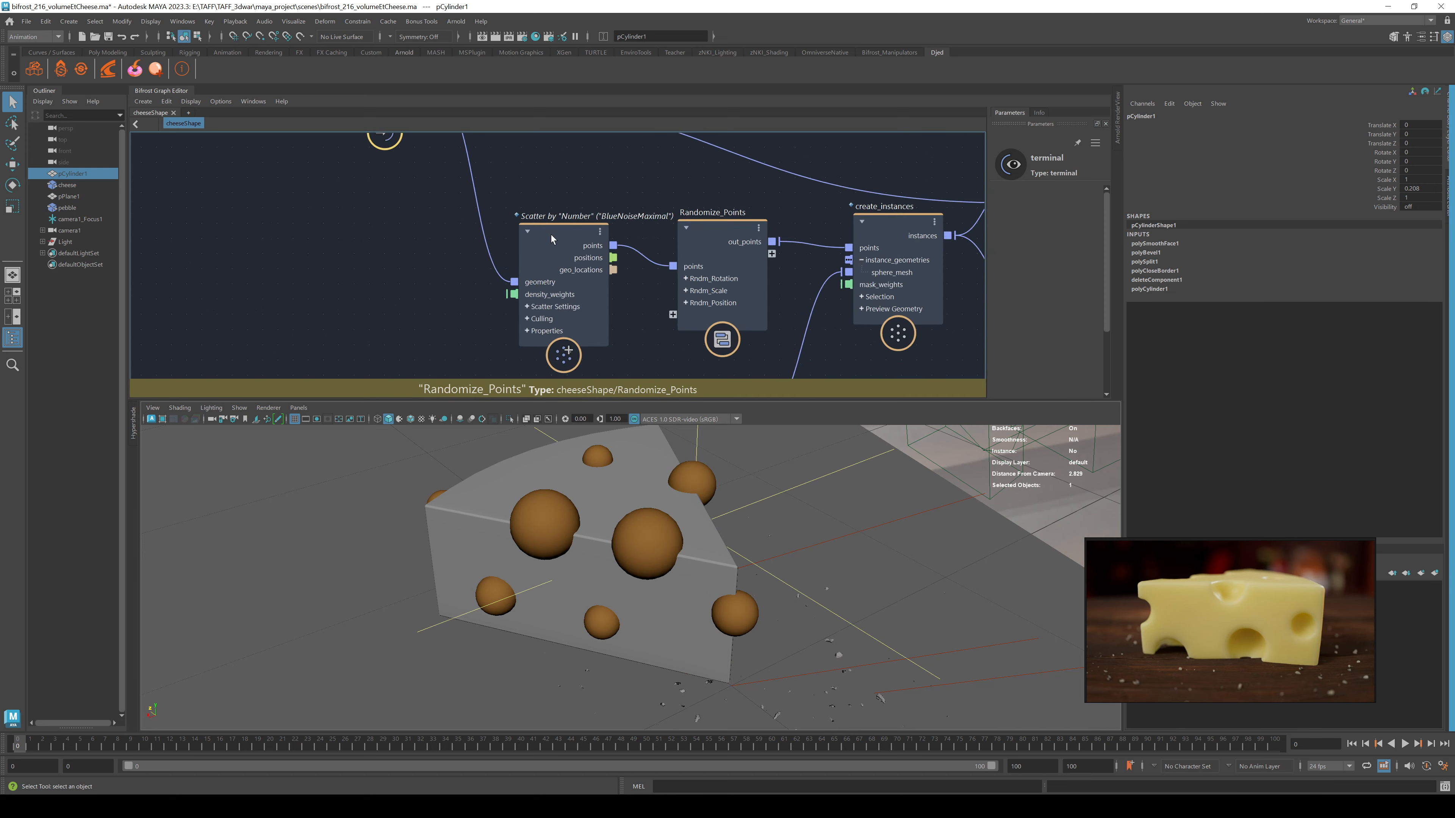
alt+drag(591, 584, 541, 580)
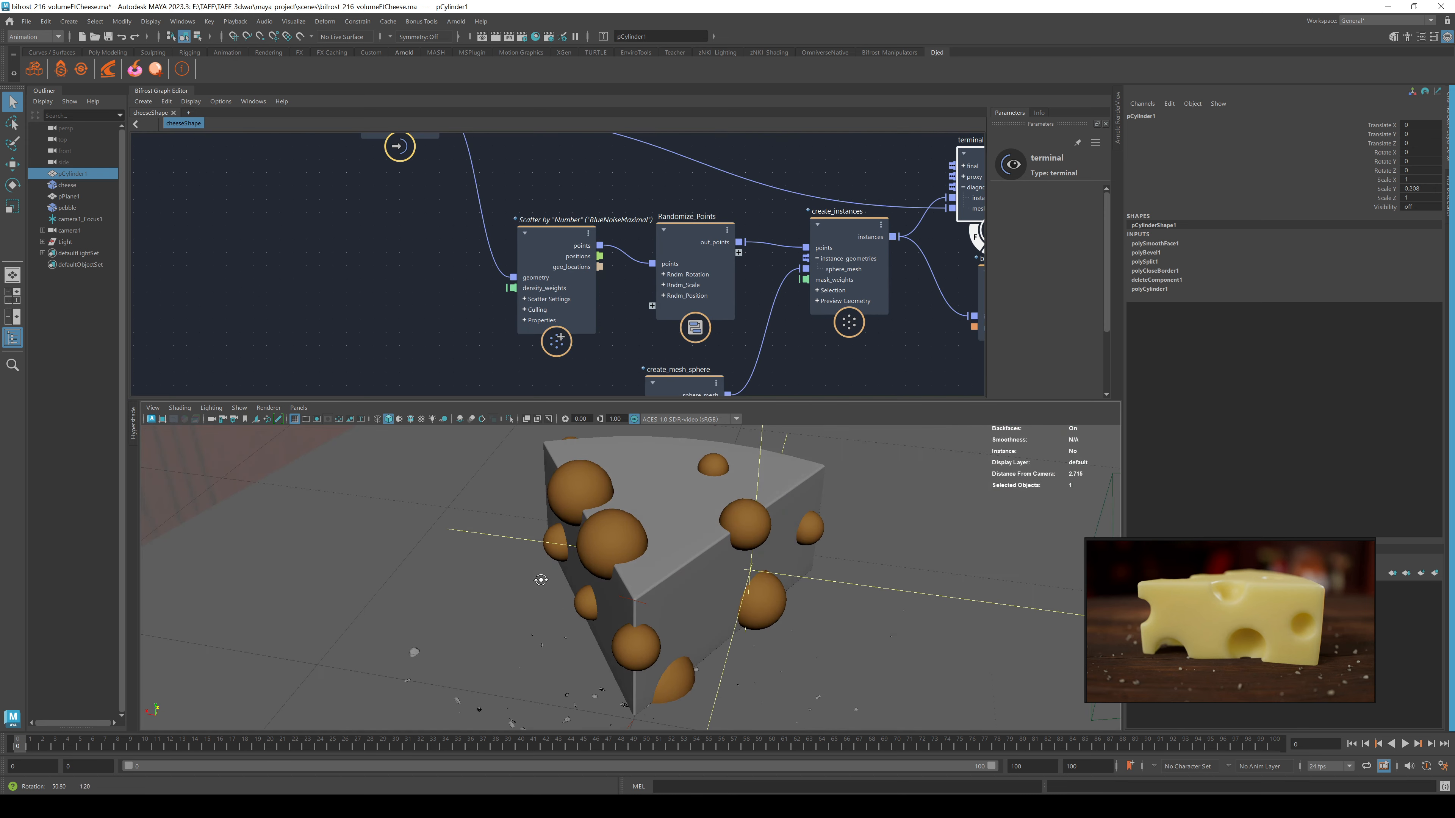
alt+drag(749, 594, 648, 592)
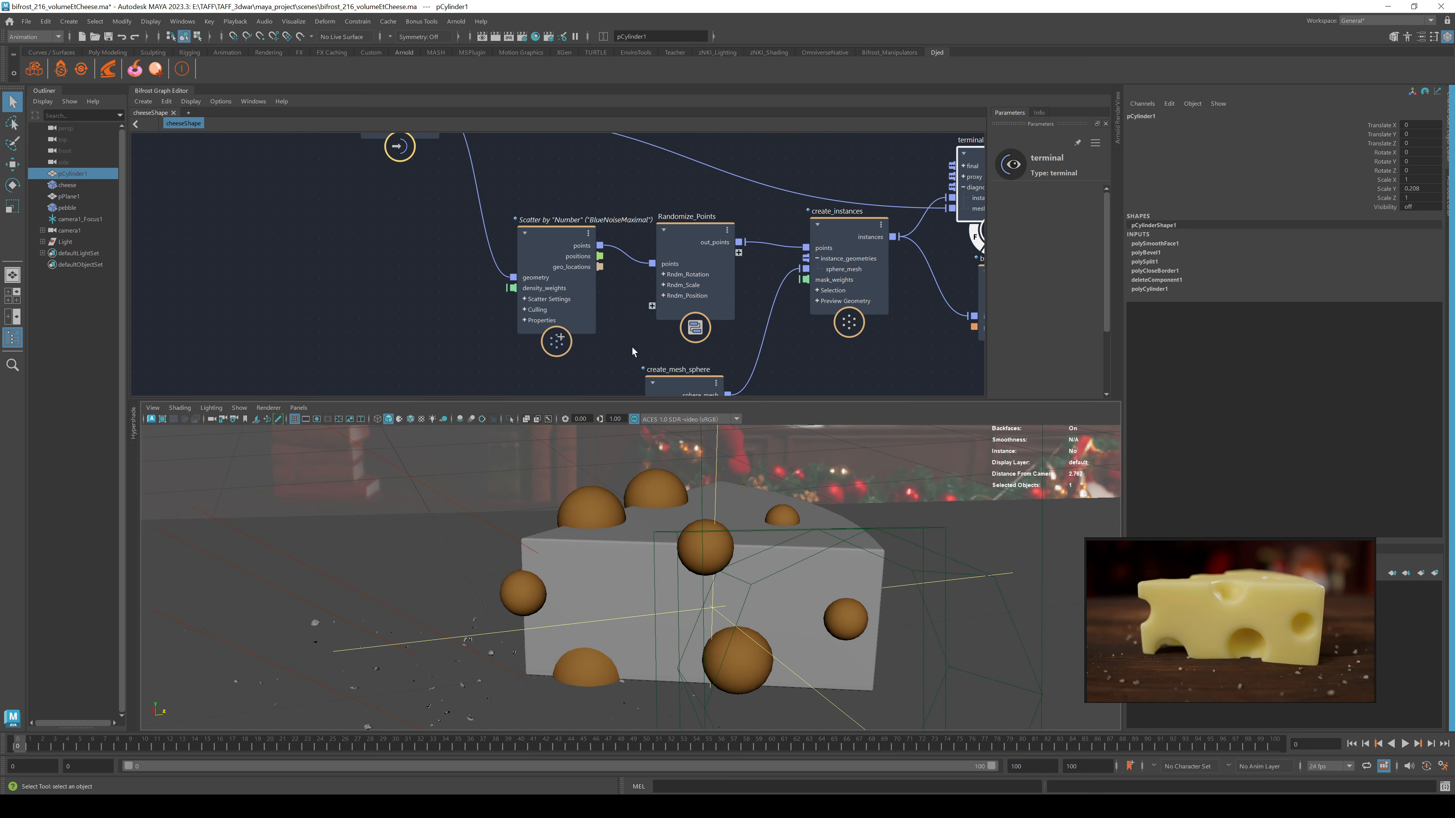
alt+middle_drag(641, 356, 515, 368)
click(568, 252)
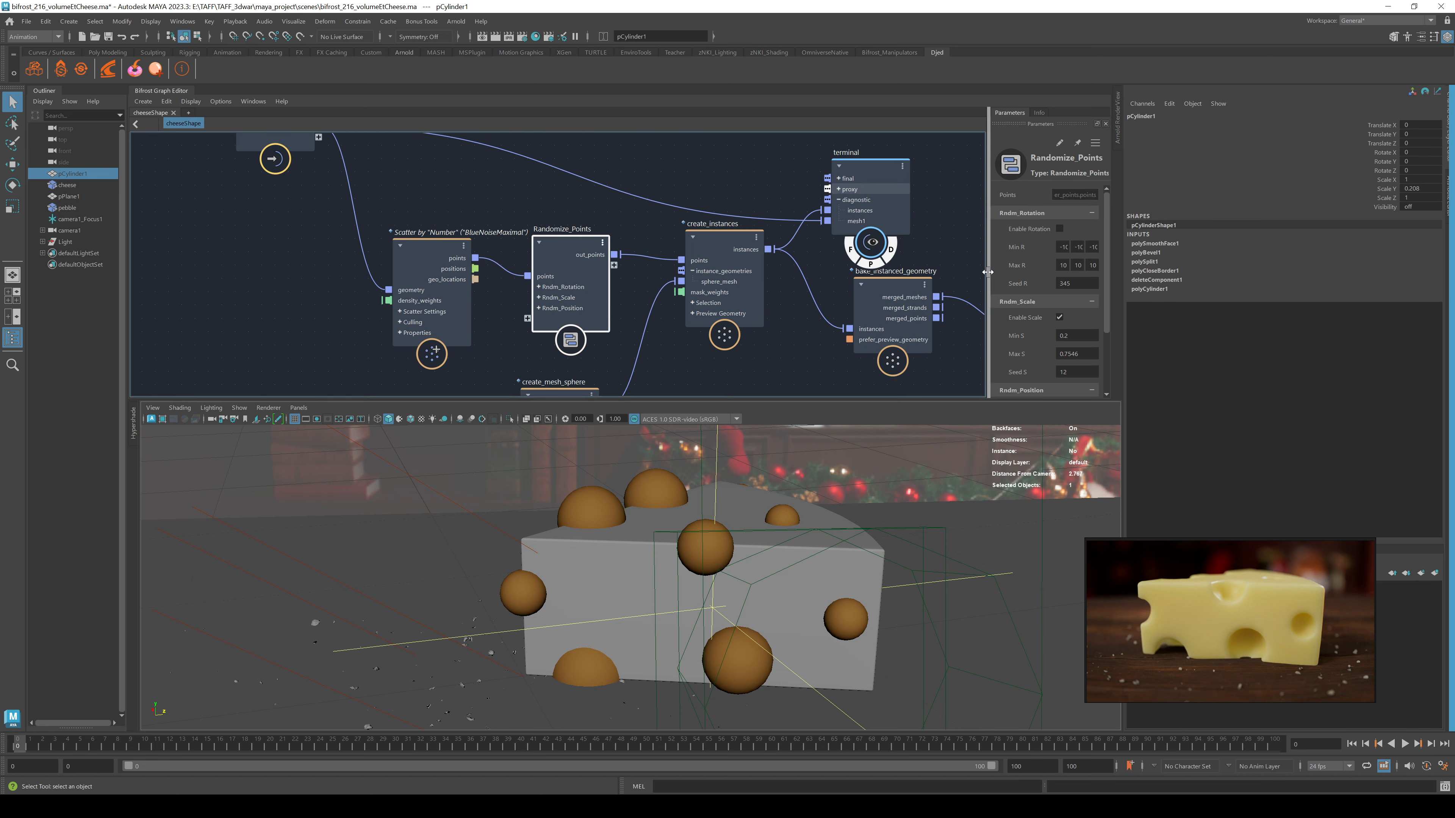
drag(988, 272, 960, 272)
scroll(1008, 321, down, 3)
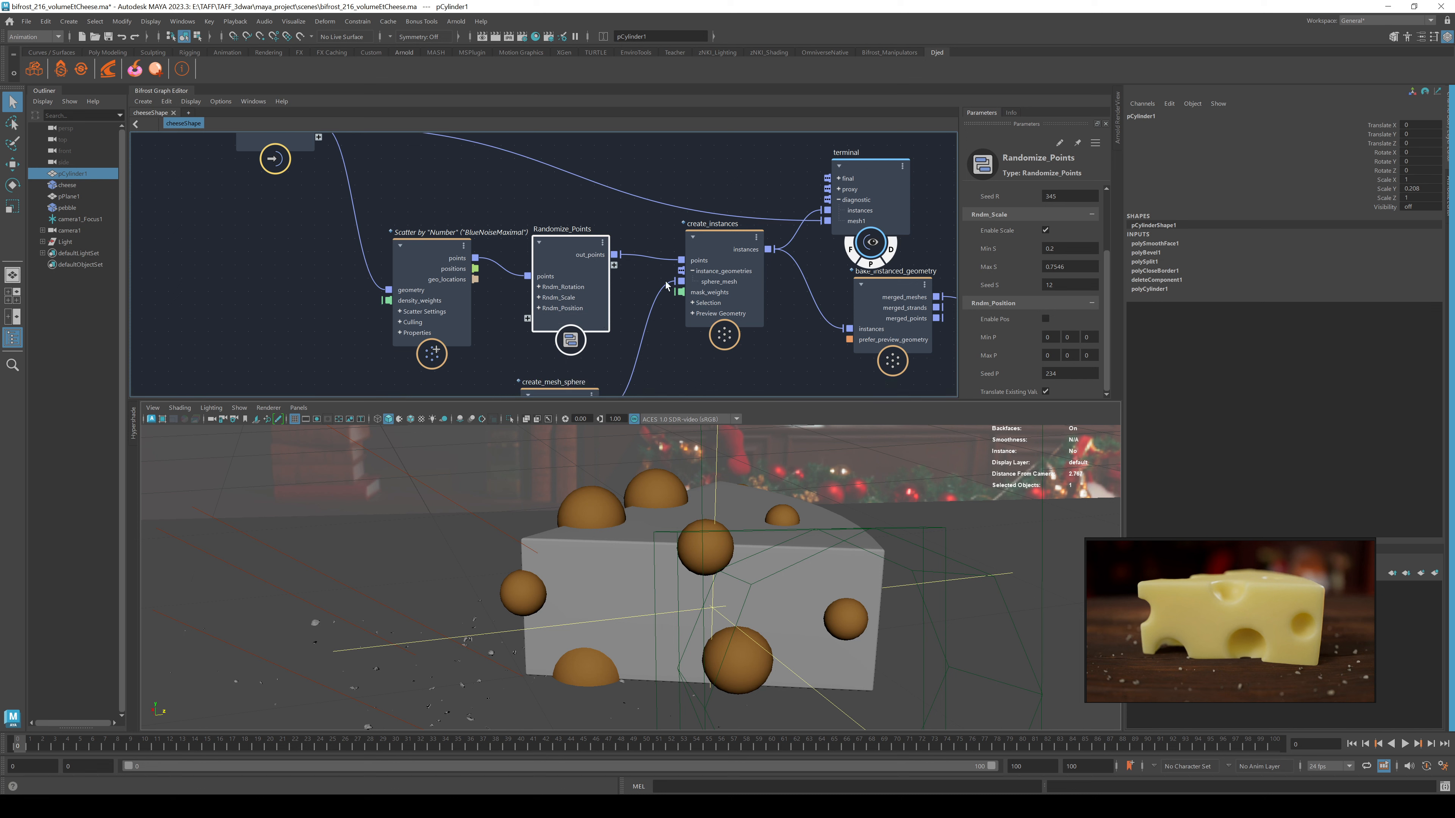
Open the Randomize_Points compound, examine its point rotation and scale randomizing nodes, and return to the cheeseShape graph
double_click(579, 247)
scroll(701, 333, down, 5)
alt+middle_drag(696, 319, 646, 137)
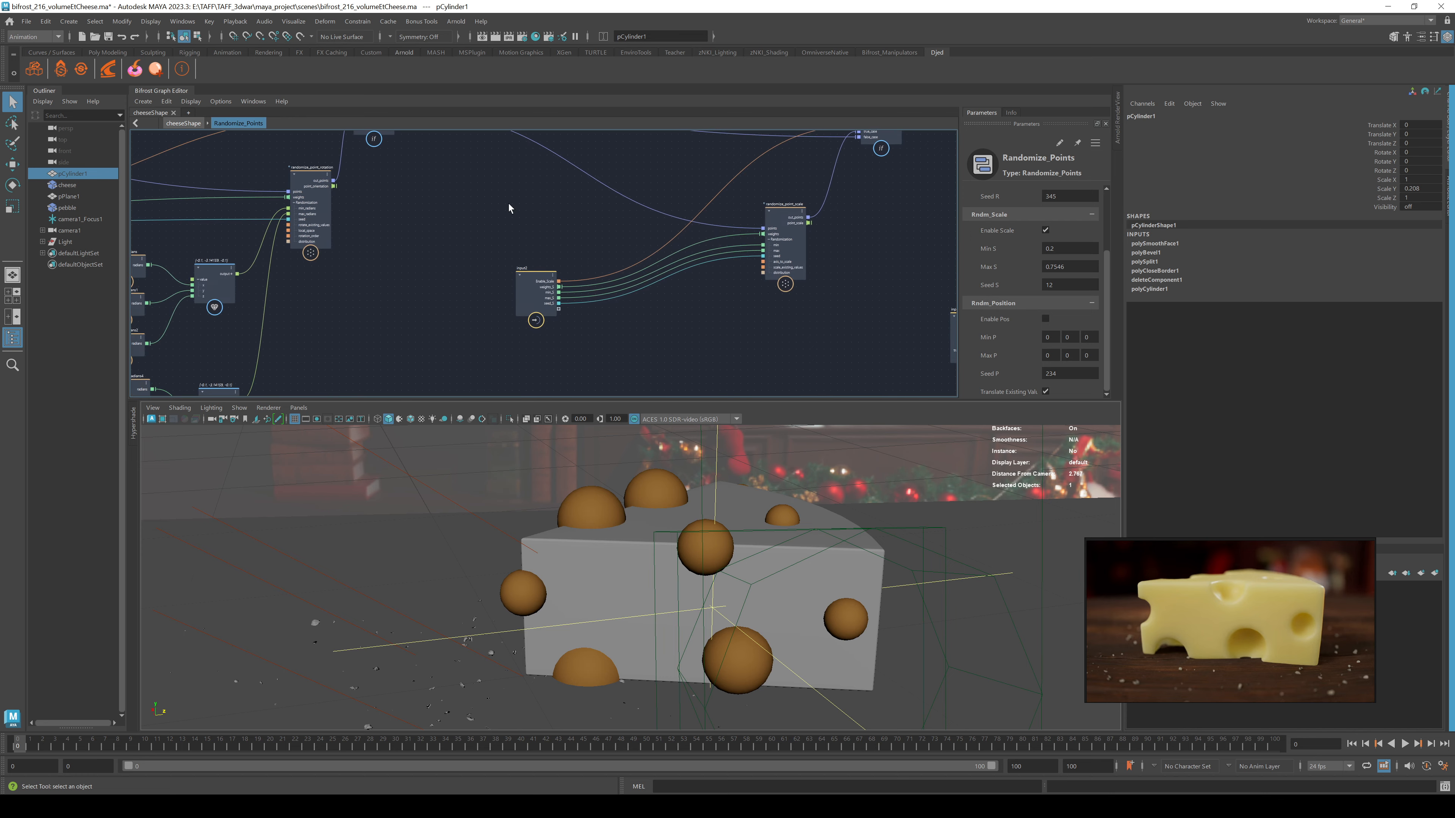
alt+middle_drag(405, 230, 830, 328)
scroll(764, 270, up, 4)
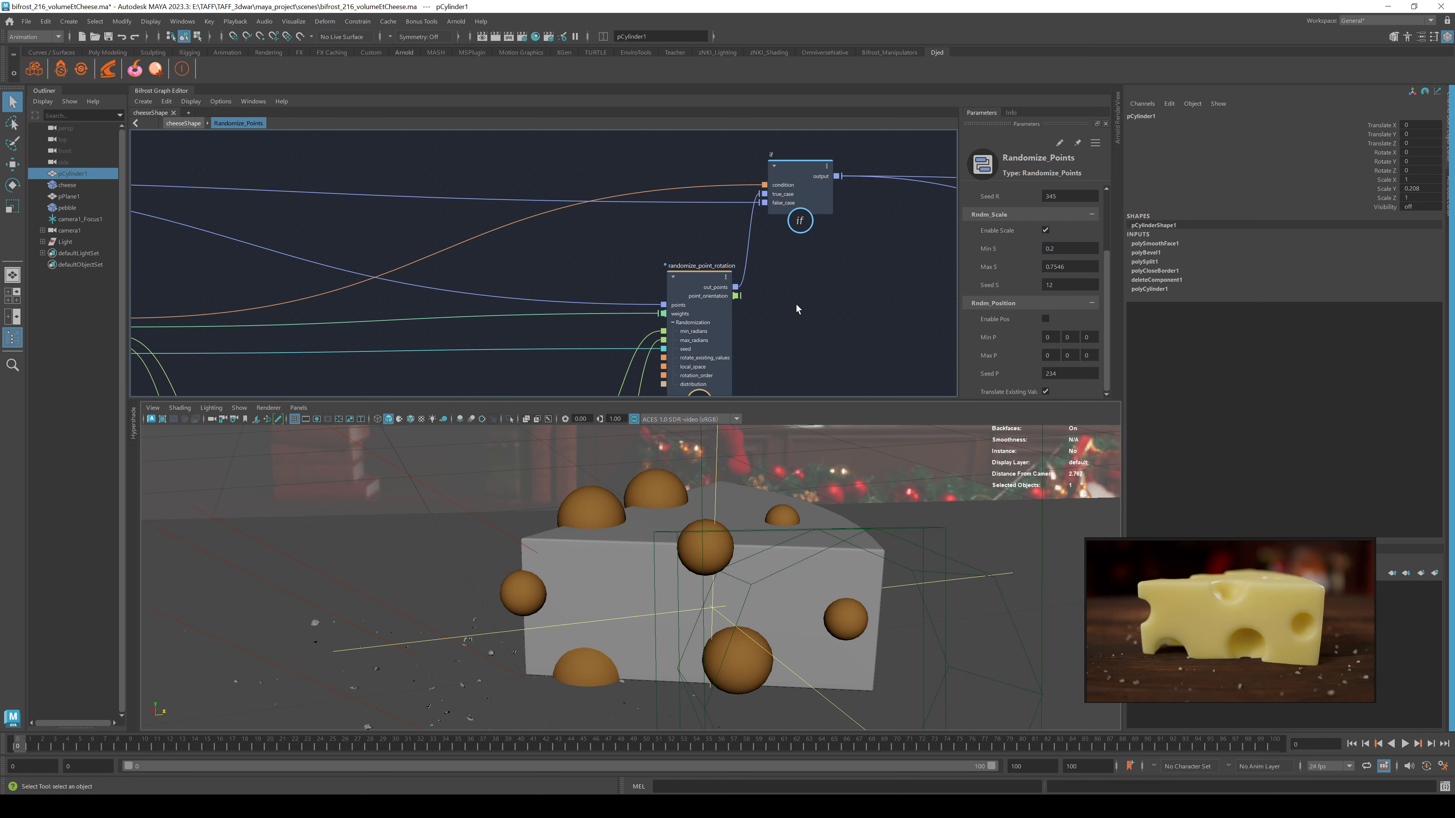
scroll(745, 283, up, 2)
scroll(802, 338, down, 1)
scroll(800, 333, down, 5)
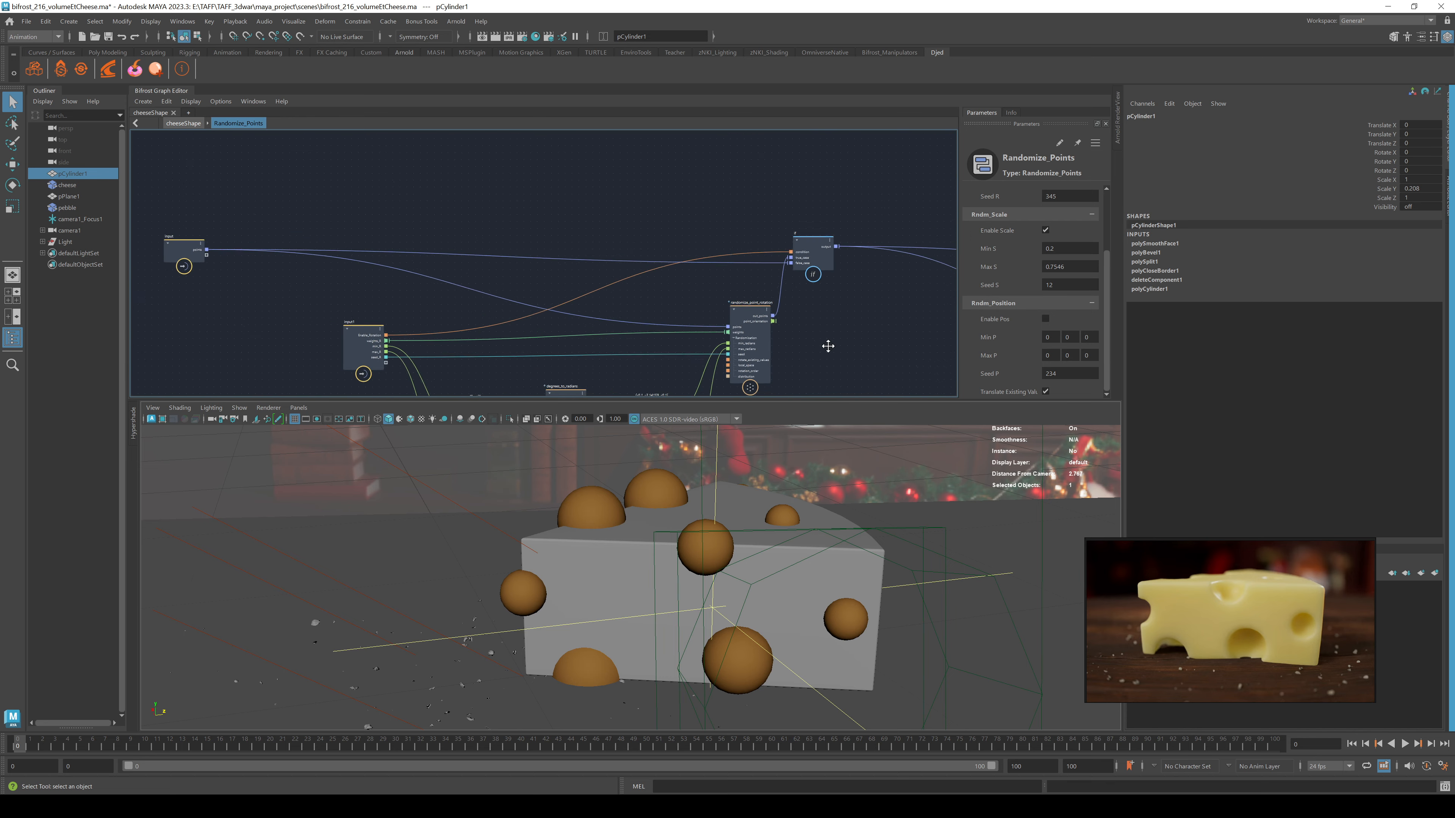
alt+middle_drag(828, 345, 680, 153)
scroll(680, 152, up, 3)
alt+middle_drag(796, 324, 841, 235)
scroll(539, 207, up, 2)
alt+middle_drag(842, 376, 506, 33)
alt+middle_drag(747, 201, 311, 422)
alt+middle_drag(621, 243, 193, 401)
alt+middle_drag(417, 314, 364, 468)
alt+middle_drag(692, 252, 667, 162)
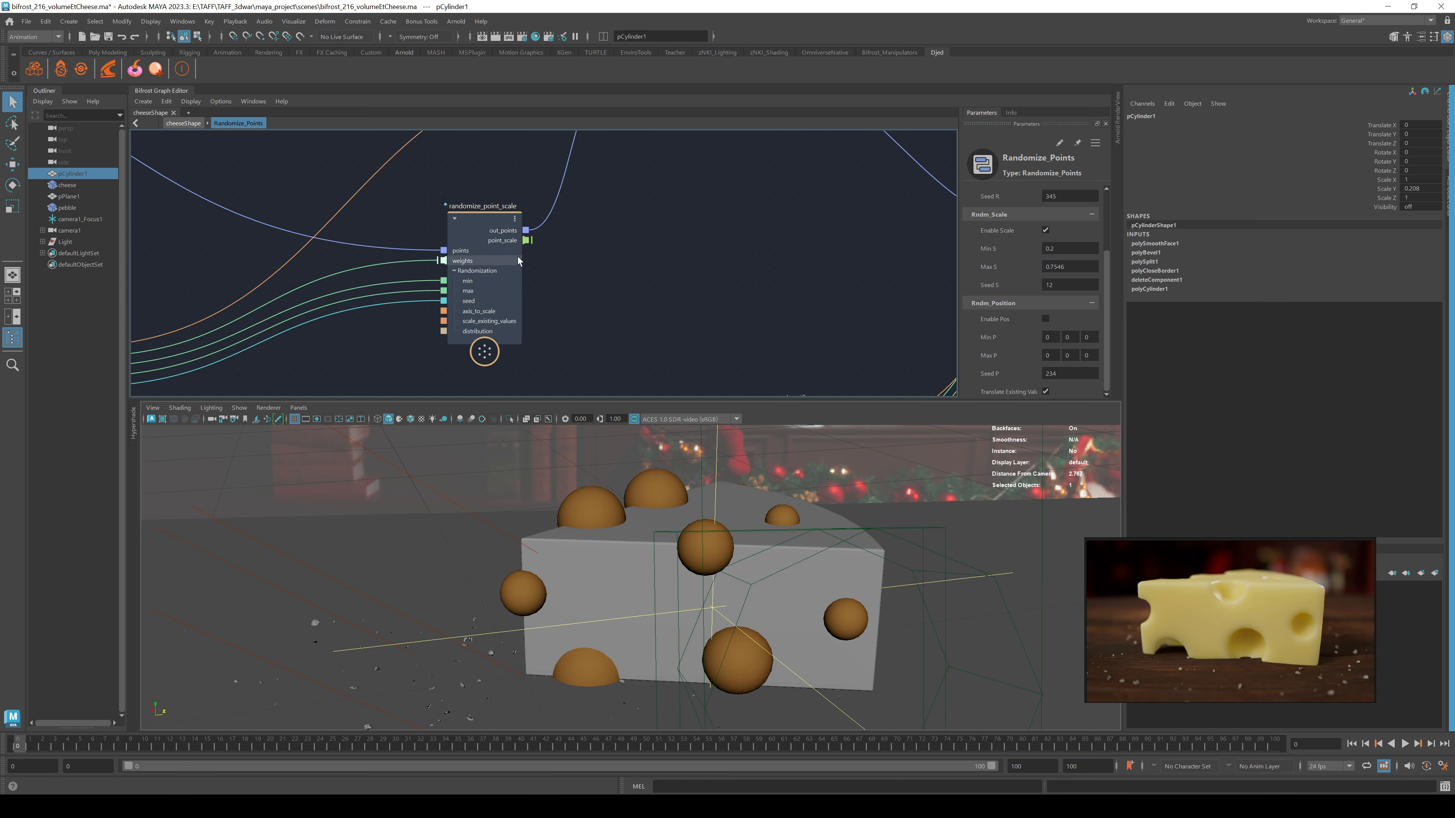
click(181, 124)
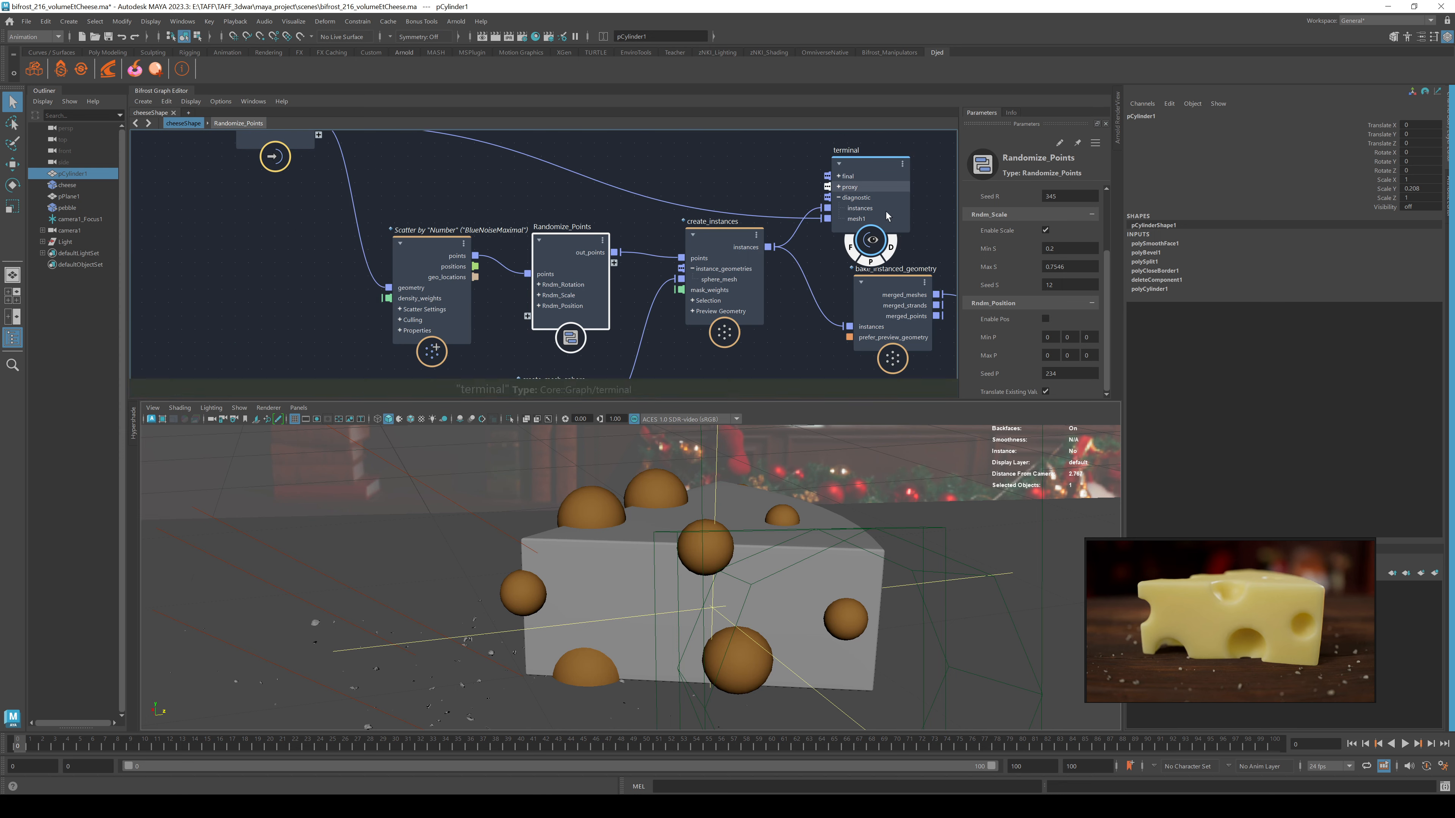
Connect the merged_meshes output of bake_instanced_geometry to the terminal's diagnostic instances port
alt+middle_drag(805, 345, 638, 369)
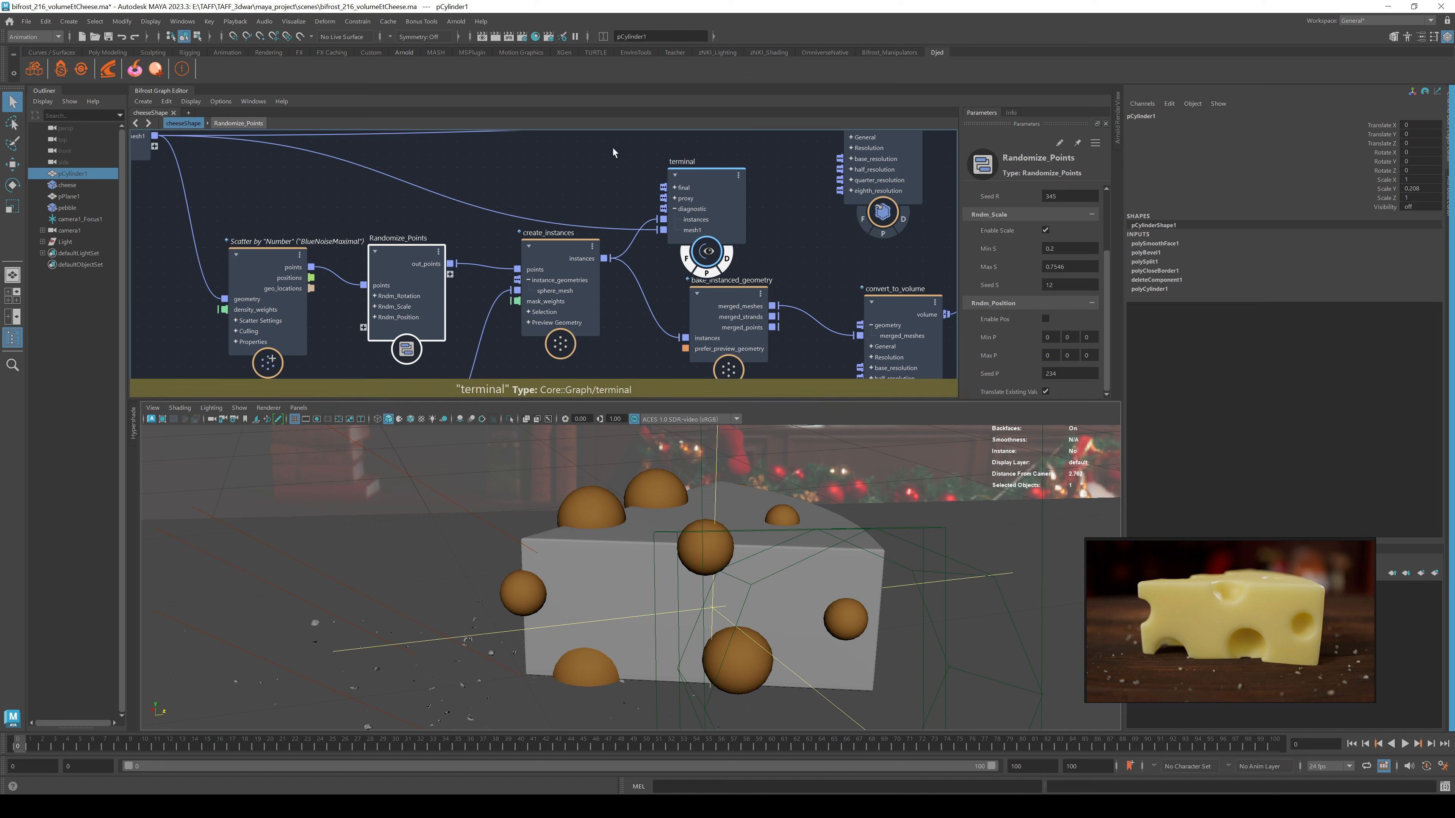
mouse_move(316, 200)
alt+middle_down()
mouse_move(400, 179)
mouse_move(309, 175)
alt+middle_up()
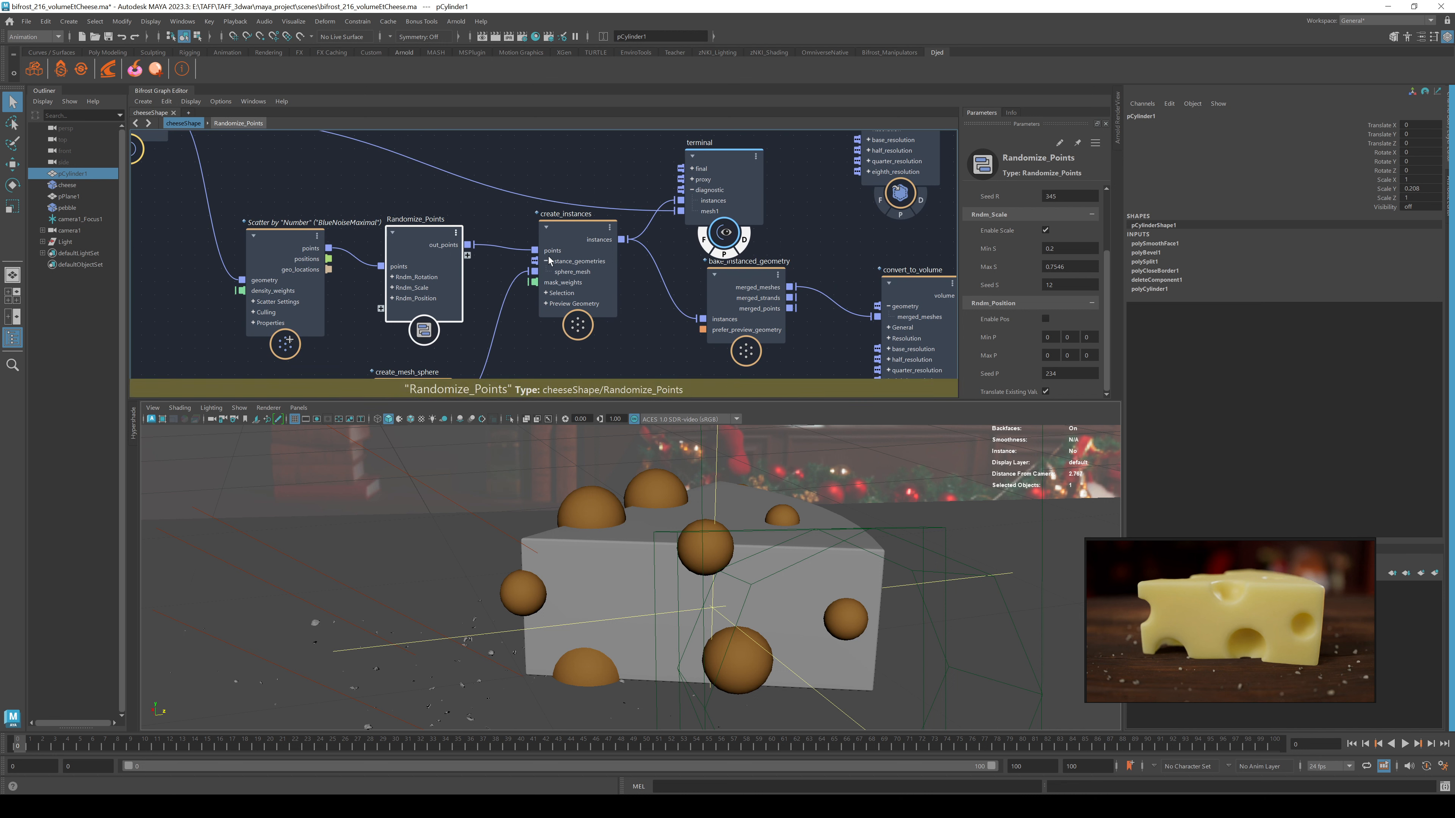
alt+drag(567, 590, 641, 564)
alt+middle_drag(547, 365, 348, 381)
drag(518, 198, 566, 174)
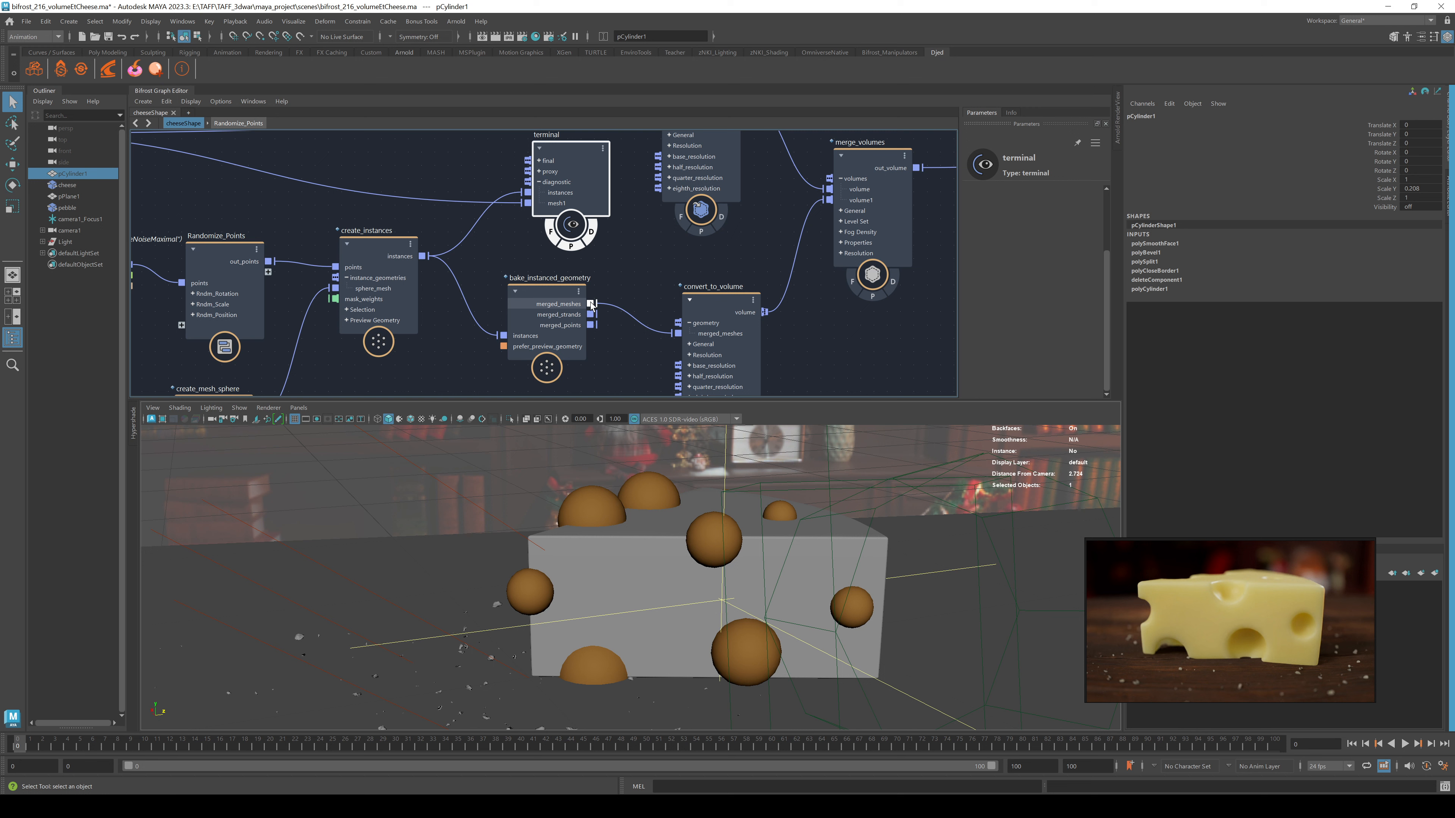
drag(591, 305, 528, 193)
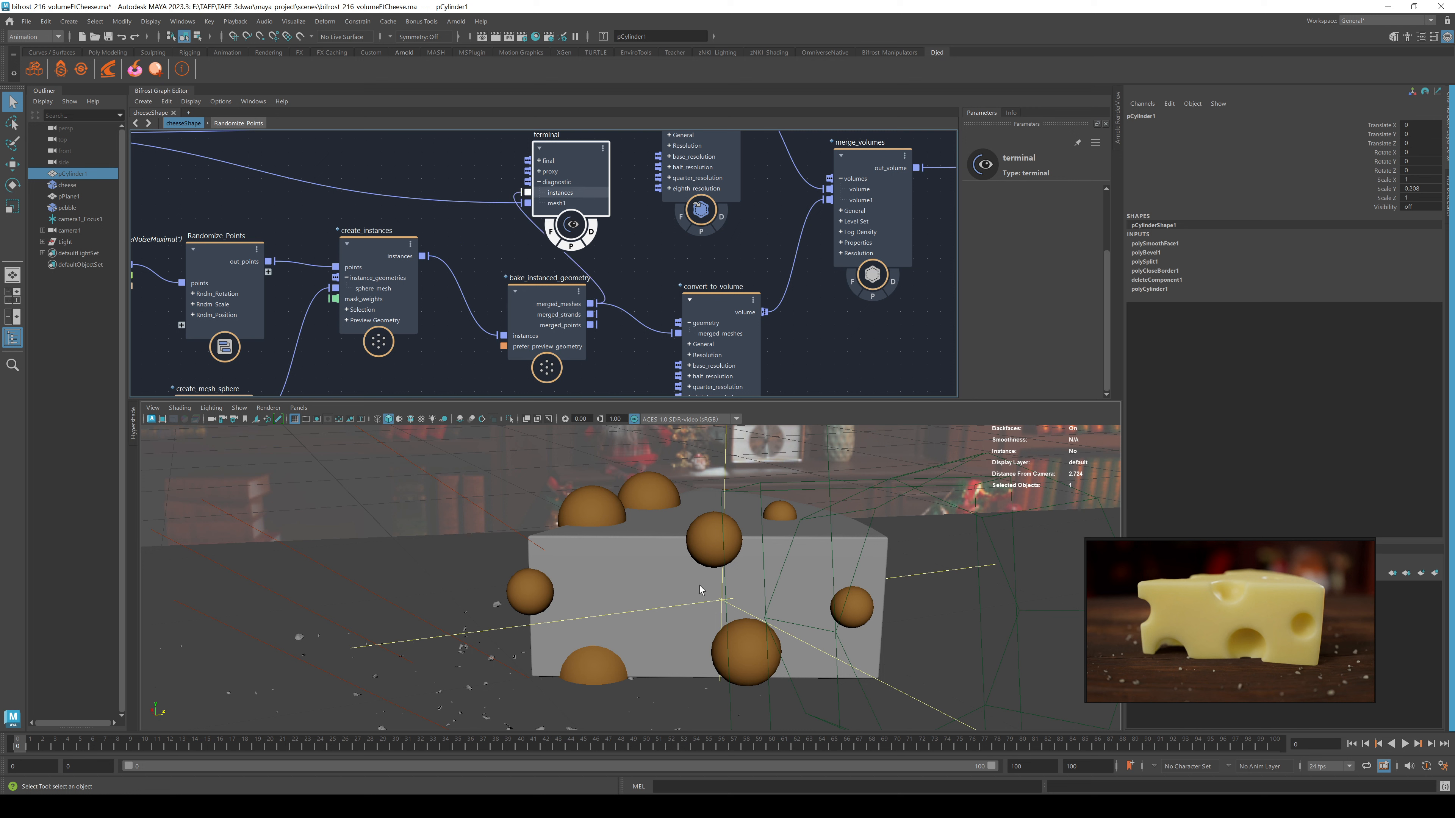
Move the terminal beside convert_to_volume and connect that node's volume output to the diagnostic instances port
alt+middle_drag(802, 340, 679, 331)
drag(457, 150, 757, 311)
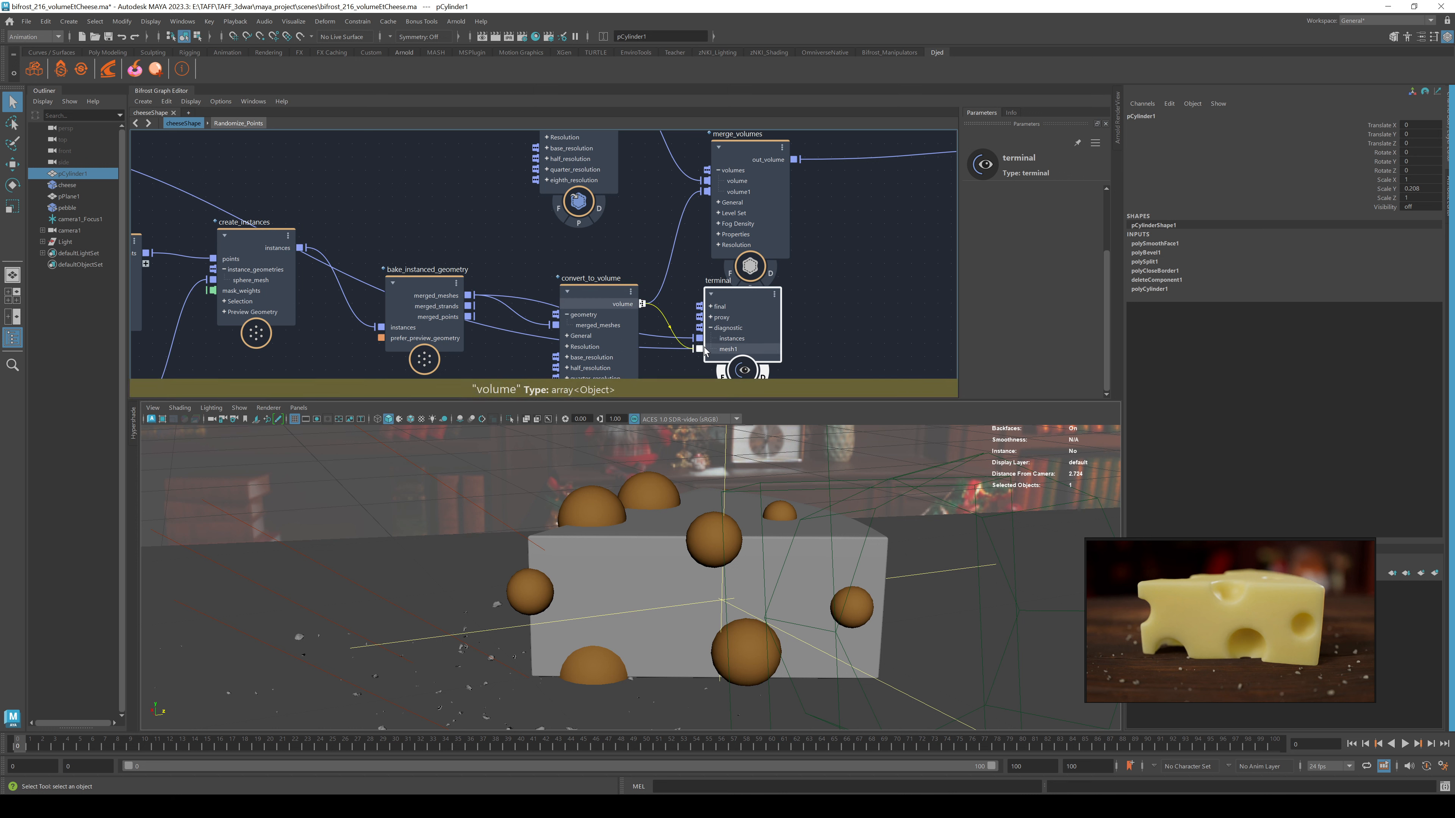
drag(704, 346, 700, 338)
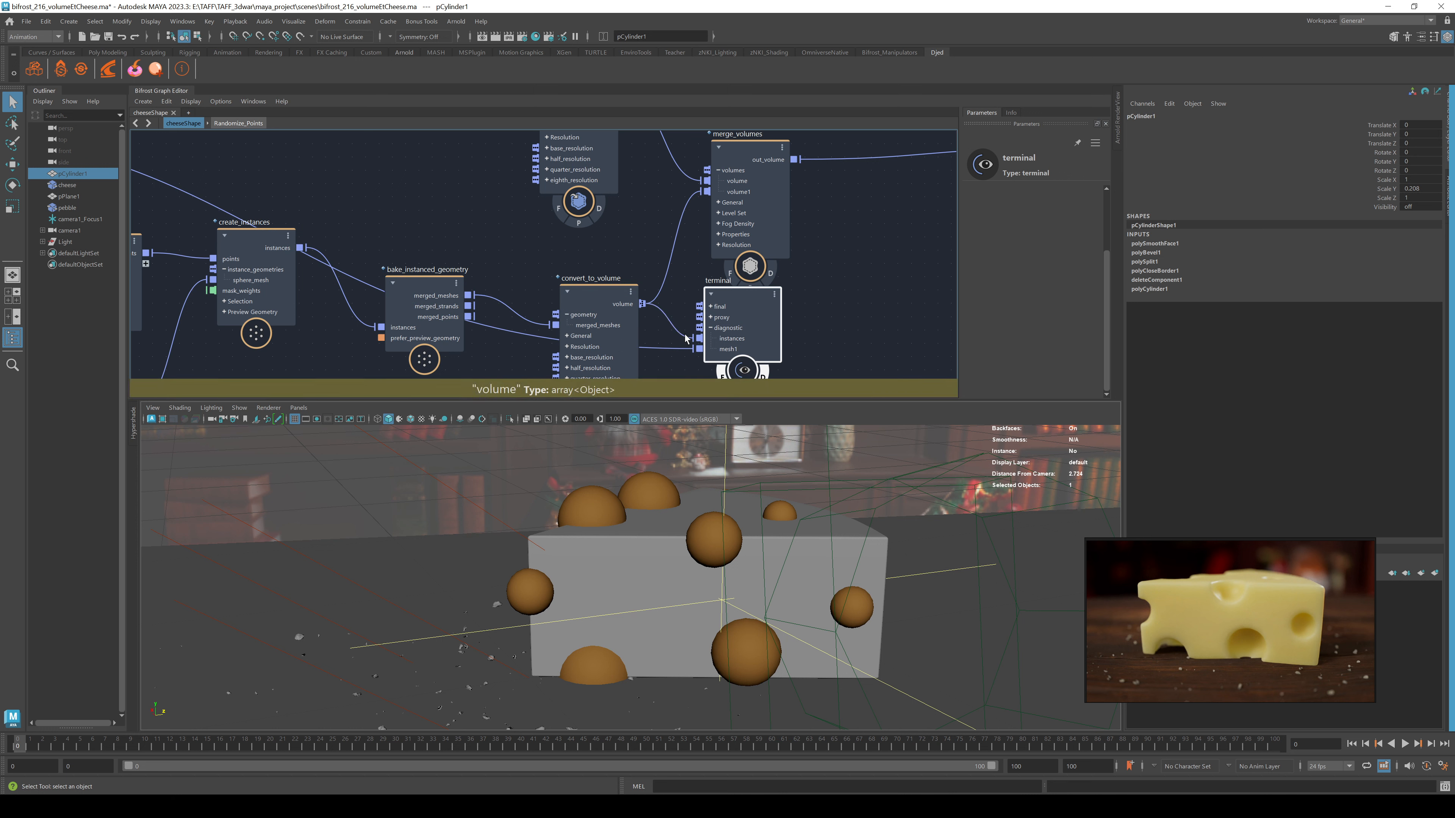
Set the fog density of the convert_to_volume node to 10 and view the sphere volumes on the wedge
click(599, 293)
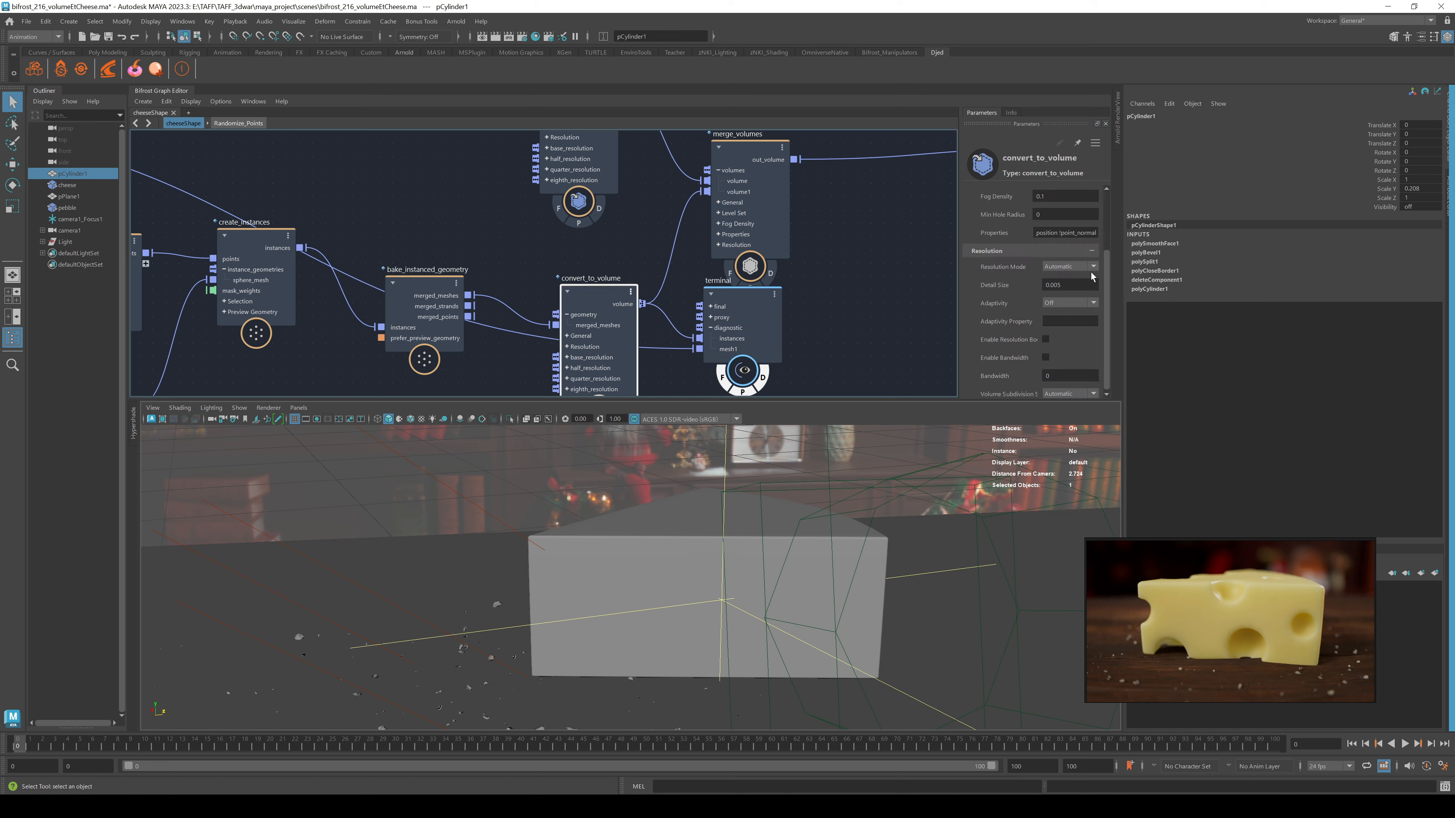
click(1065, 197)
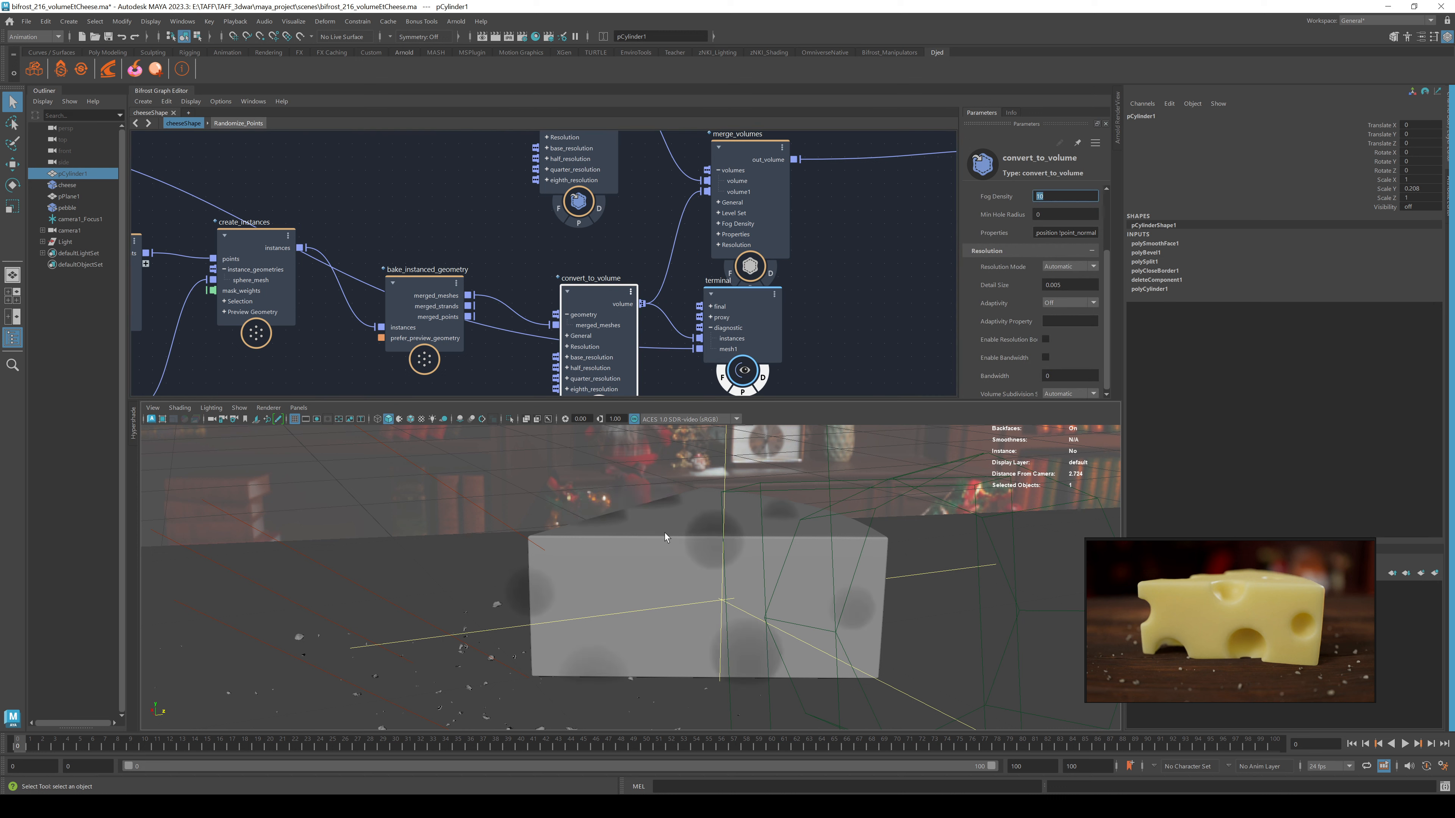
alt+drag(665, 536, 658, 627)
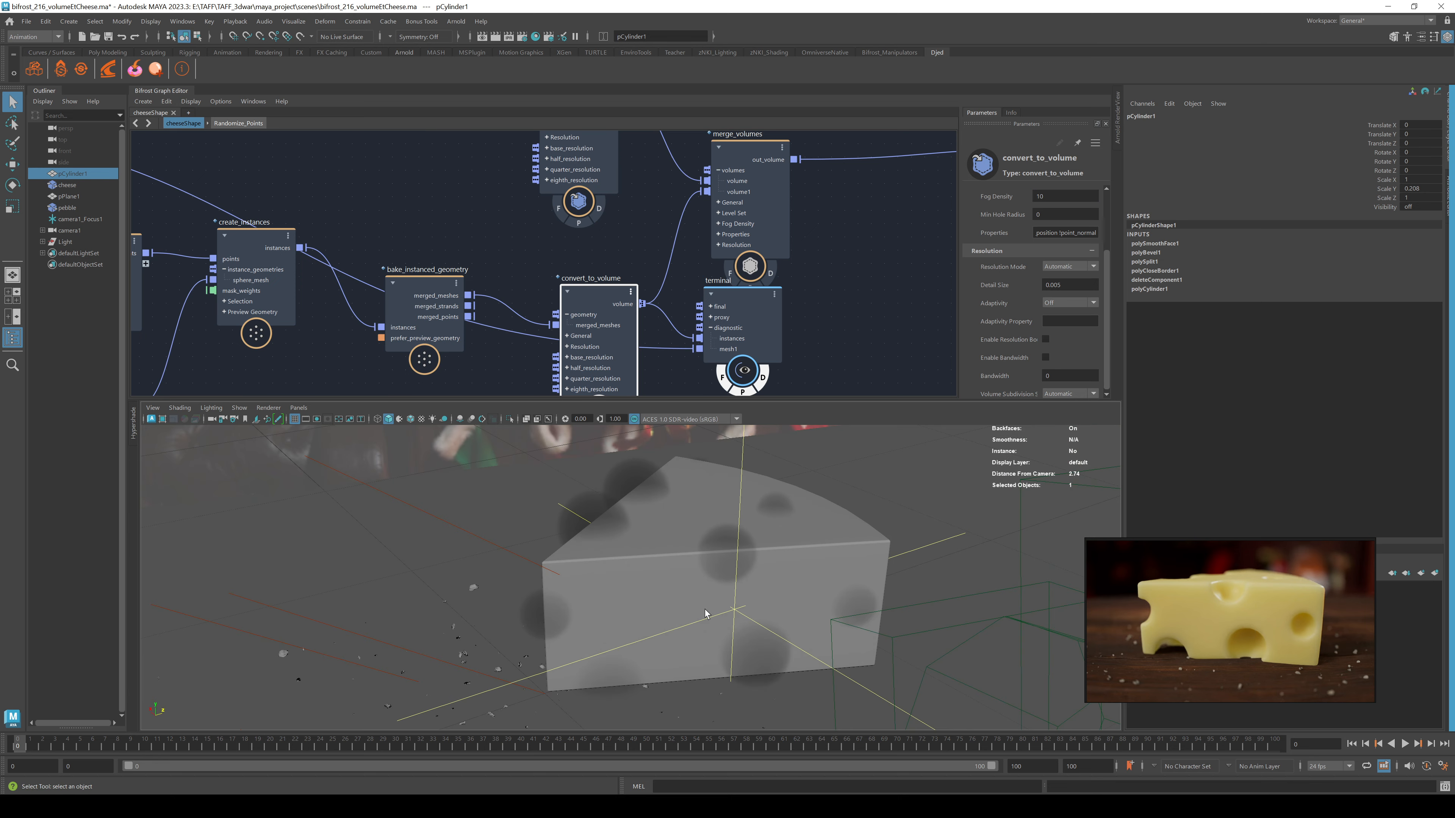
Set the fog density of convert_to_volume to 0.1 and view the change on the wedge
alt+drag(612, 527, 596, 557)
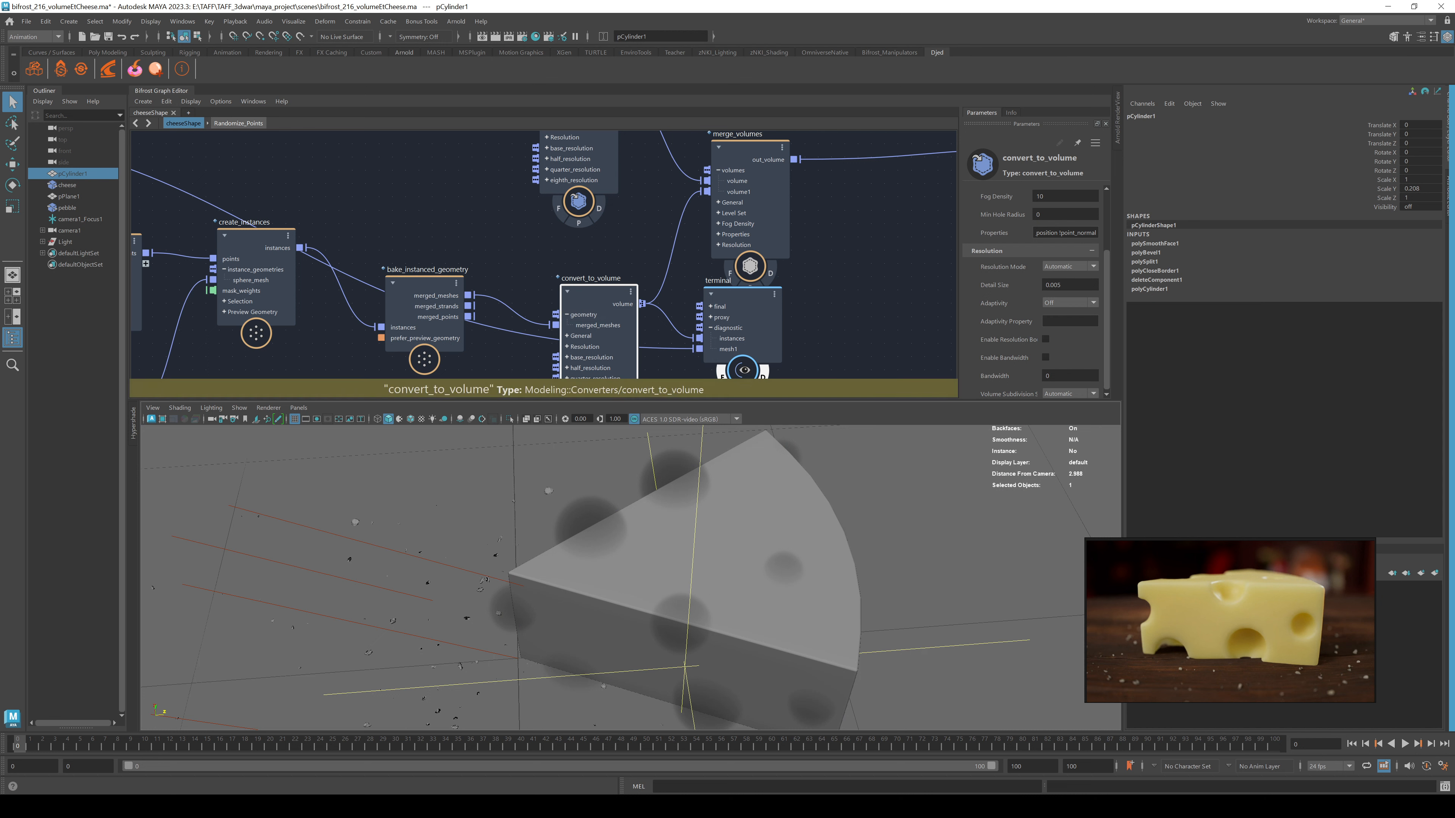
click(1065, 196)
text(0.)
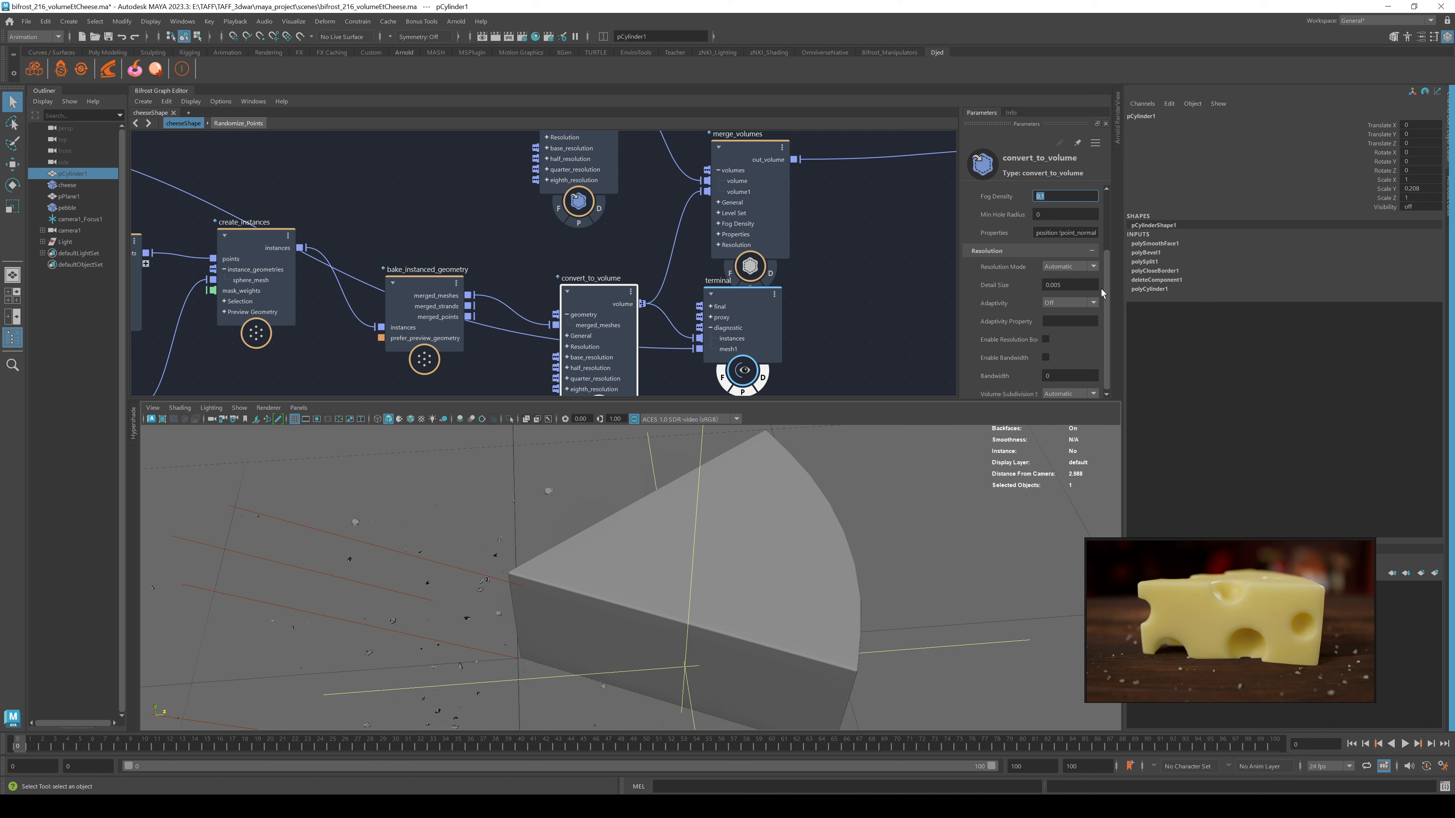
alt+drag(756, 501, 543, 537)
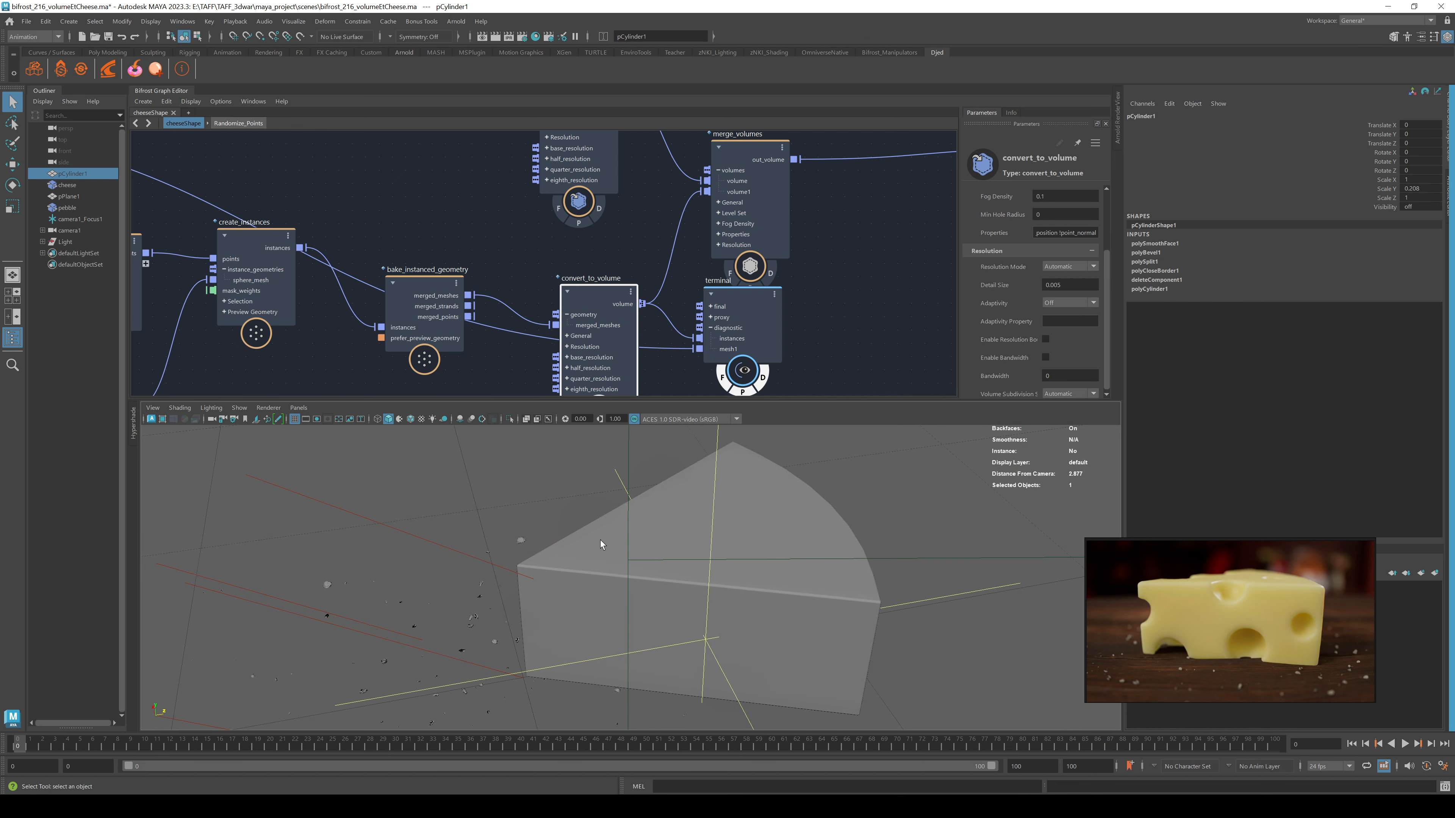
scroll(704, 529, up, 4)
scroll(698, 529, down, 2)
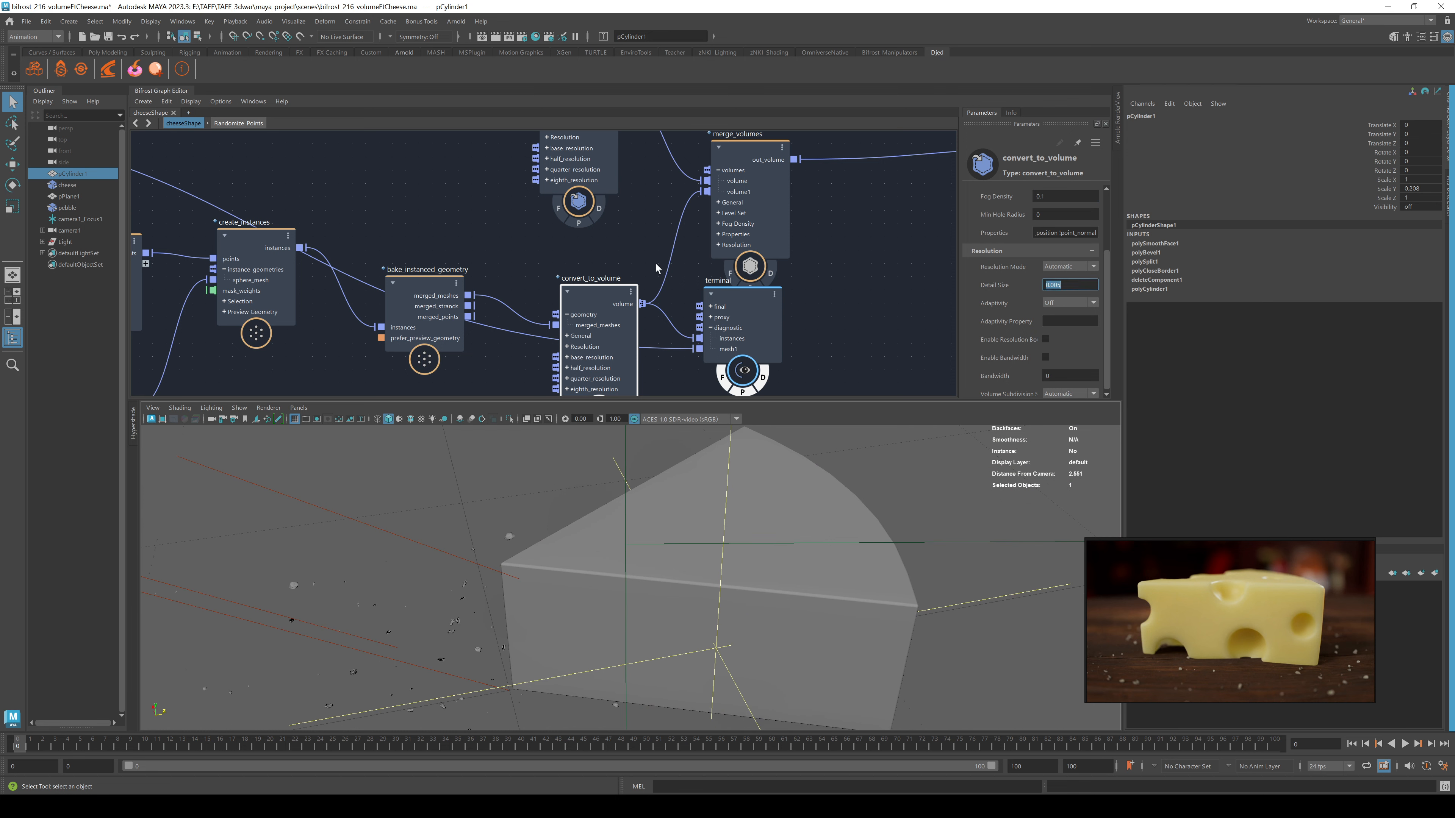
Move the terminal clear of convert_to_volume and disconnect both links feeding its diagnostic port
alt+middle_drag(640, 200, 632, 299)
click(574, 180)
alt+middle_drag(817, 297, 710, 186)
drag(604, 298, 636, 322)
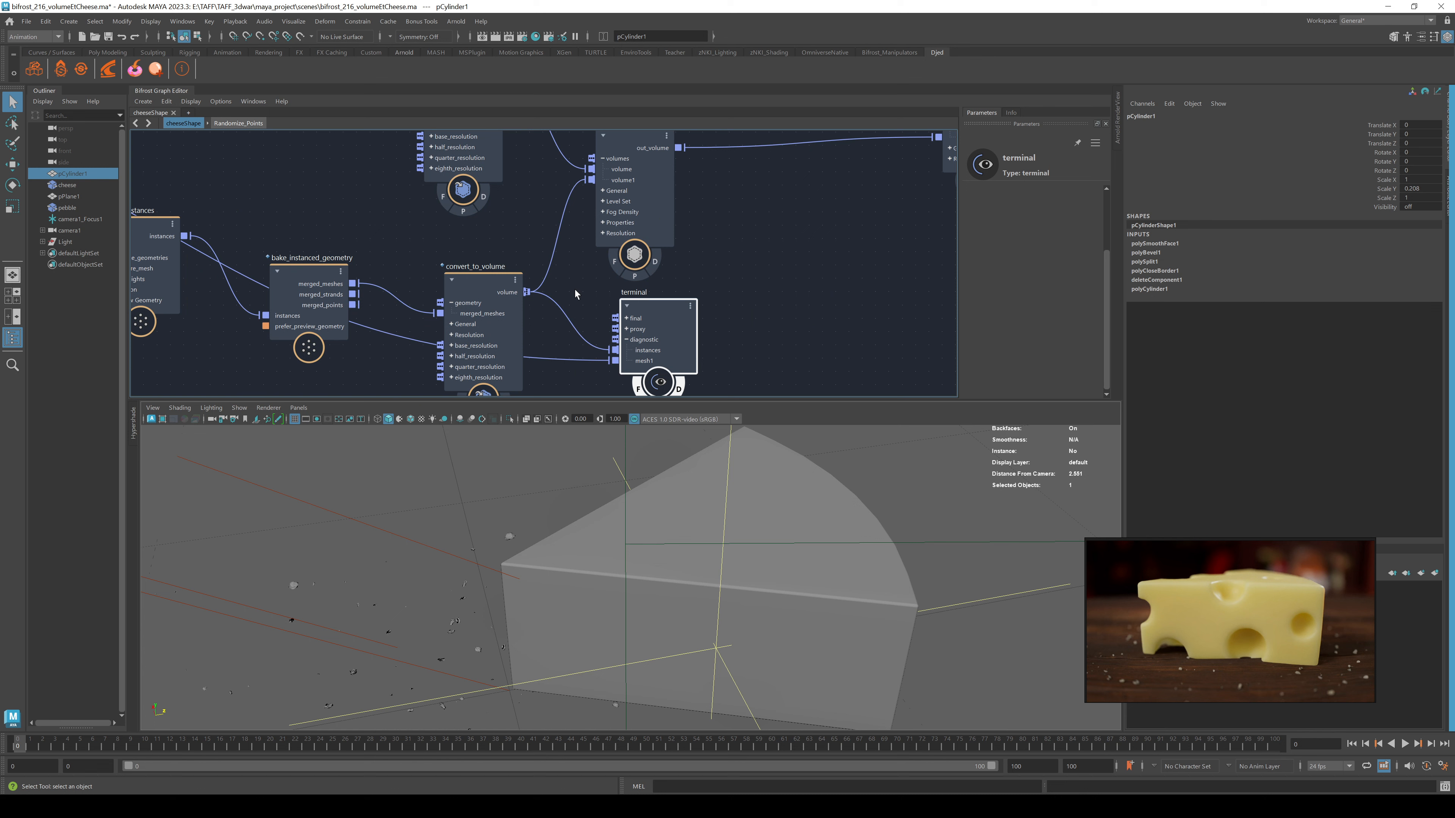
drag(569, 306, 571, 296)
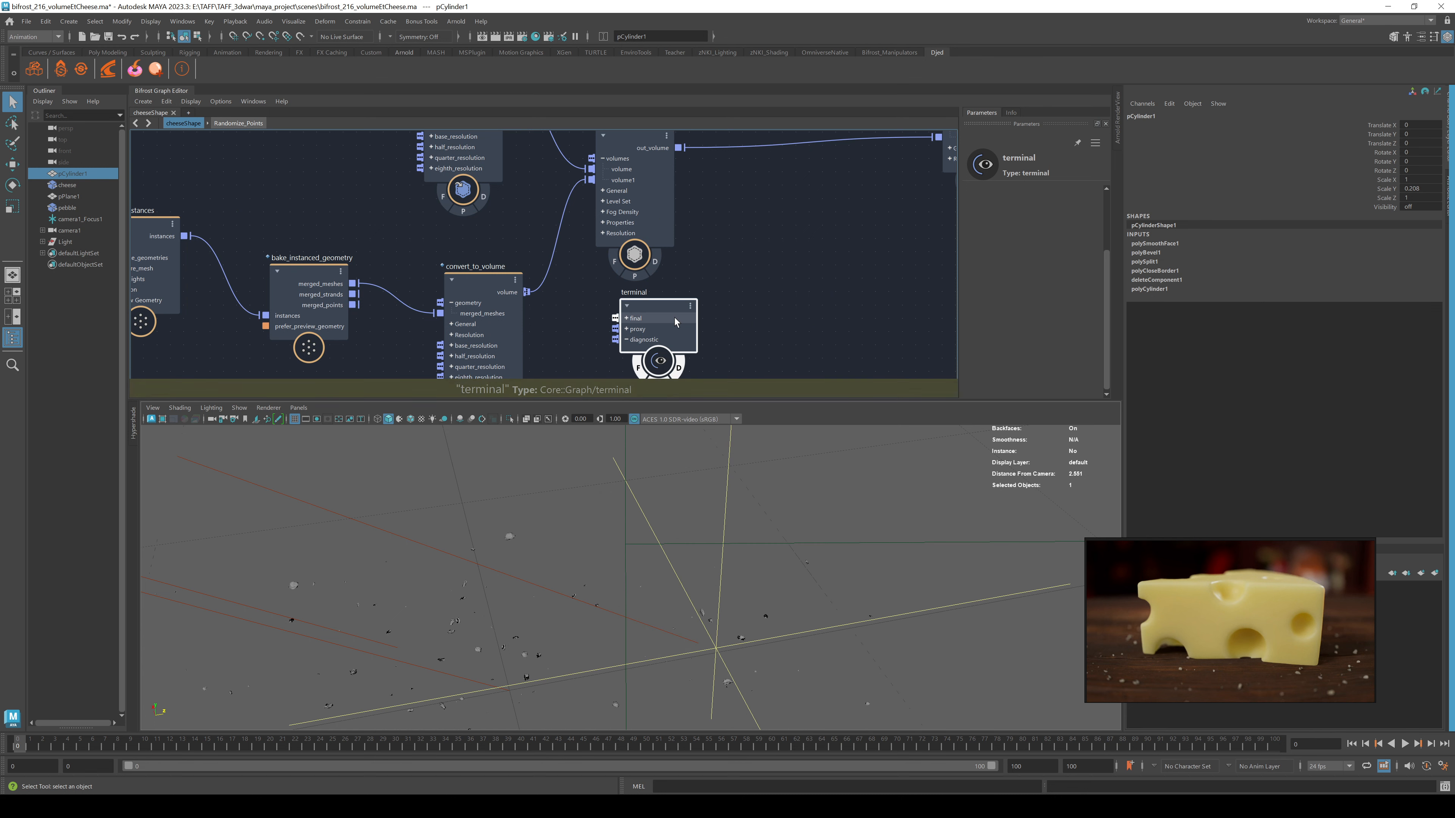
Move the terminal above the link between merge_volumes and volume_to_mesh1
drag(680, 312, 816, 175)
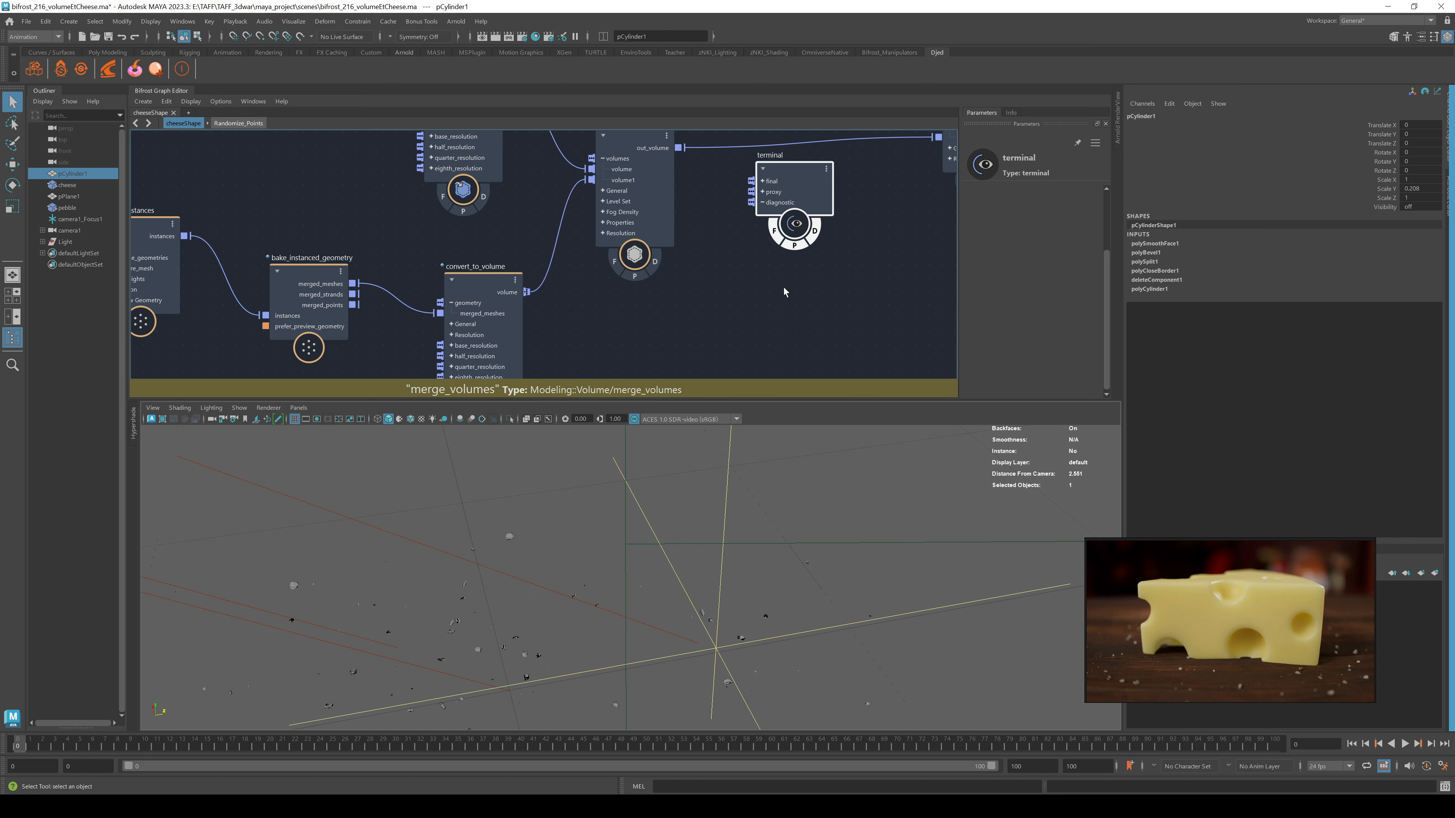
middle_drag(784, 291, 742, 423)
drag(754, 300, 721, 192)
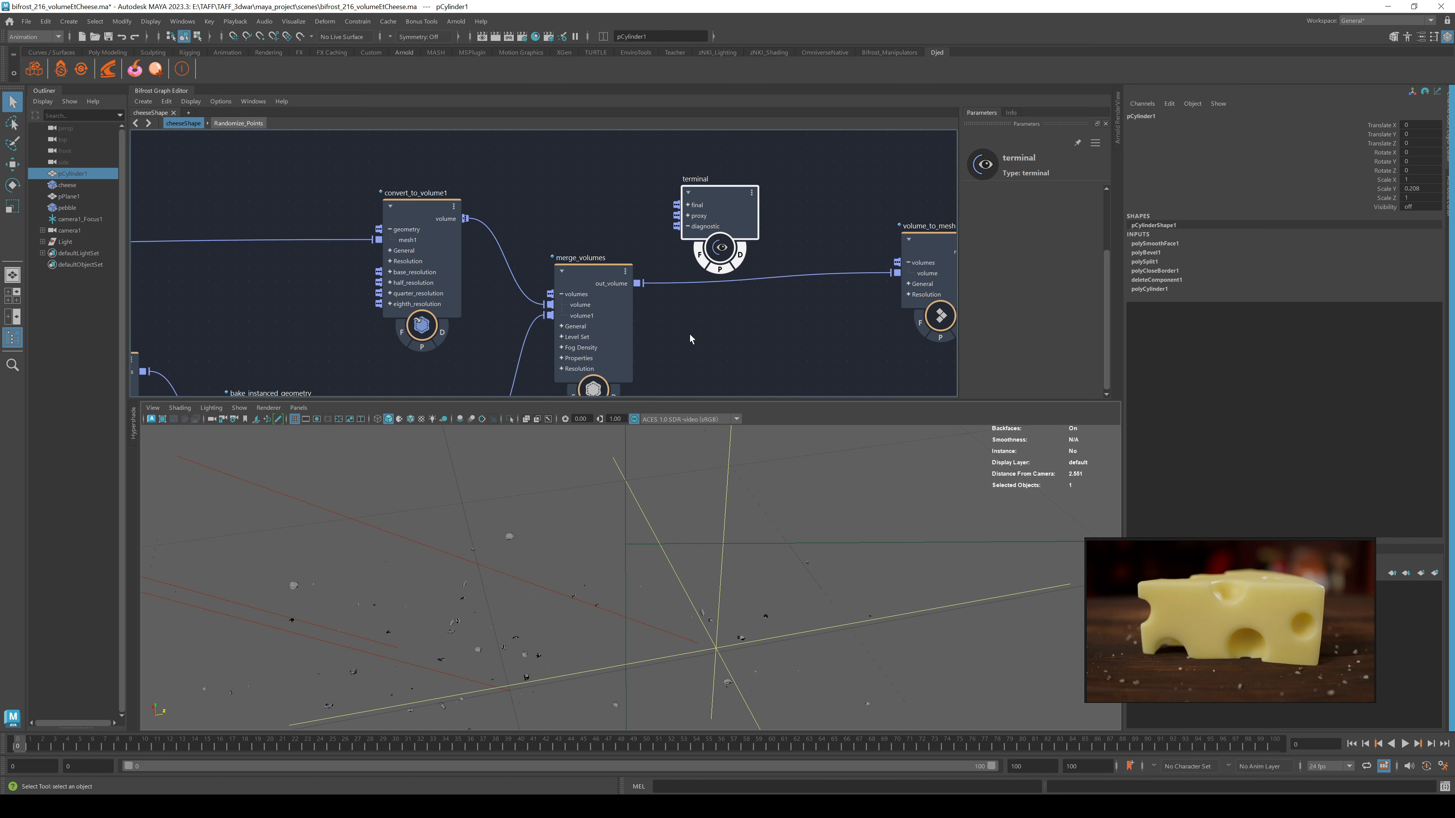
Examine the fog density mode of merge_volumes and the volume settings of convert_to_volume1 and convert_to_volume
click(601, 281)
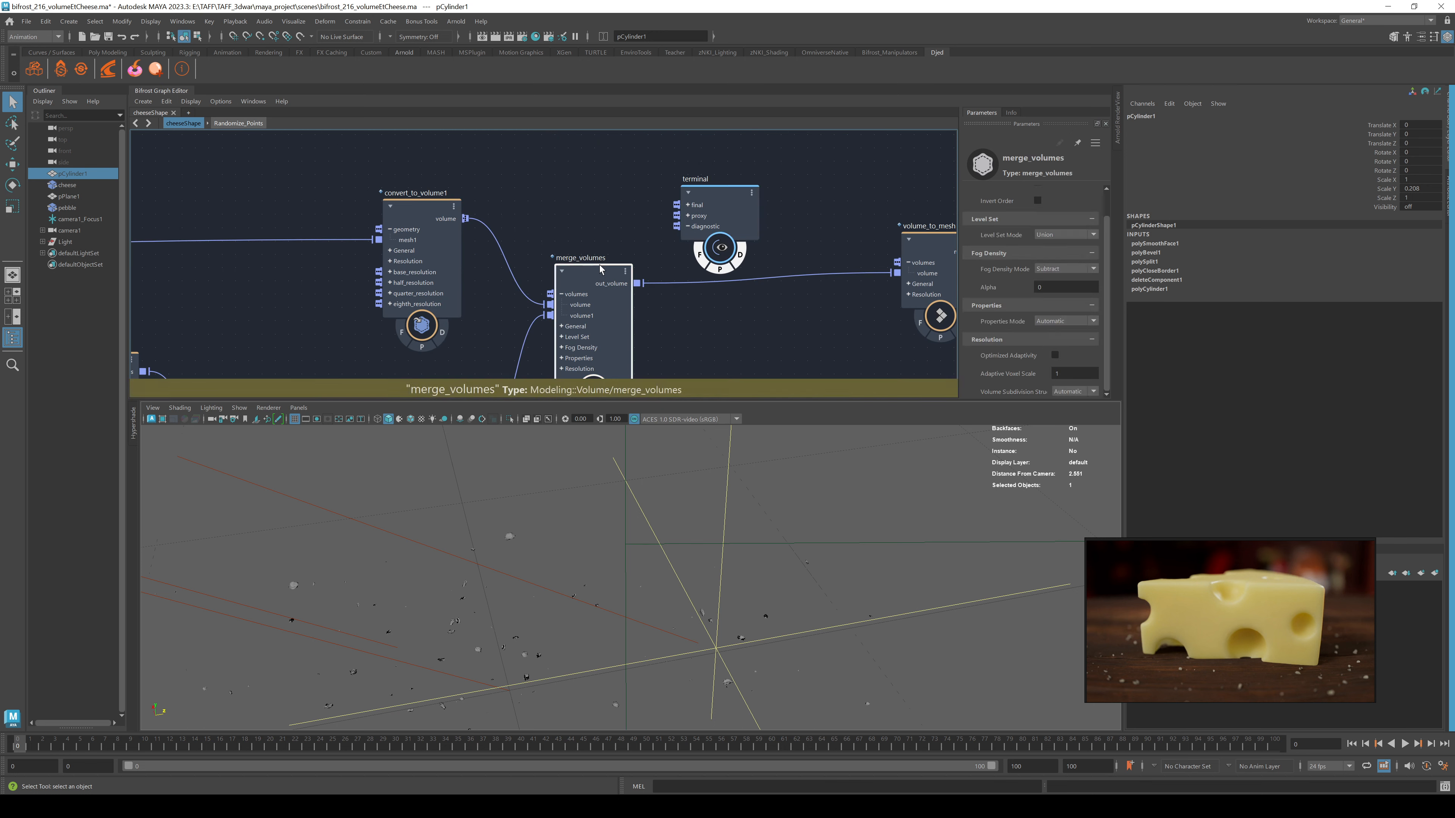
middle_drag(757, 291, 796, 225)
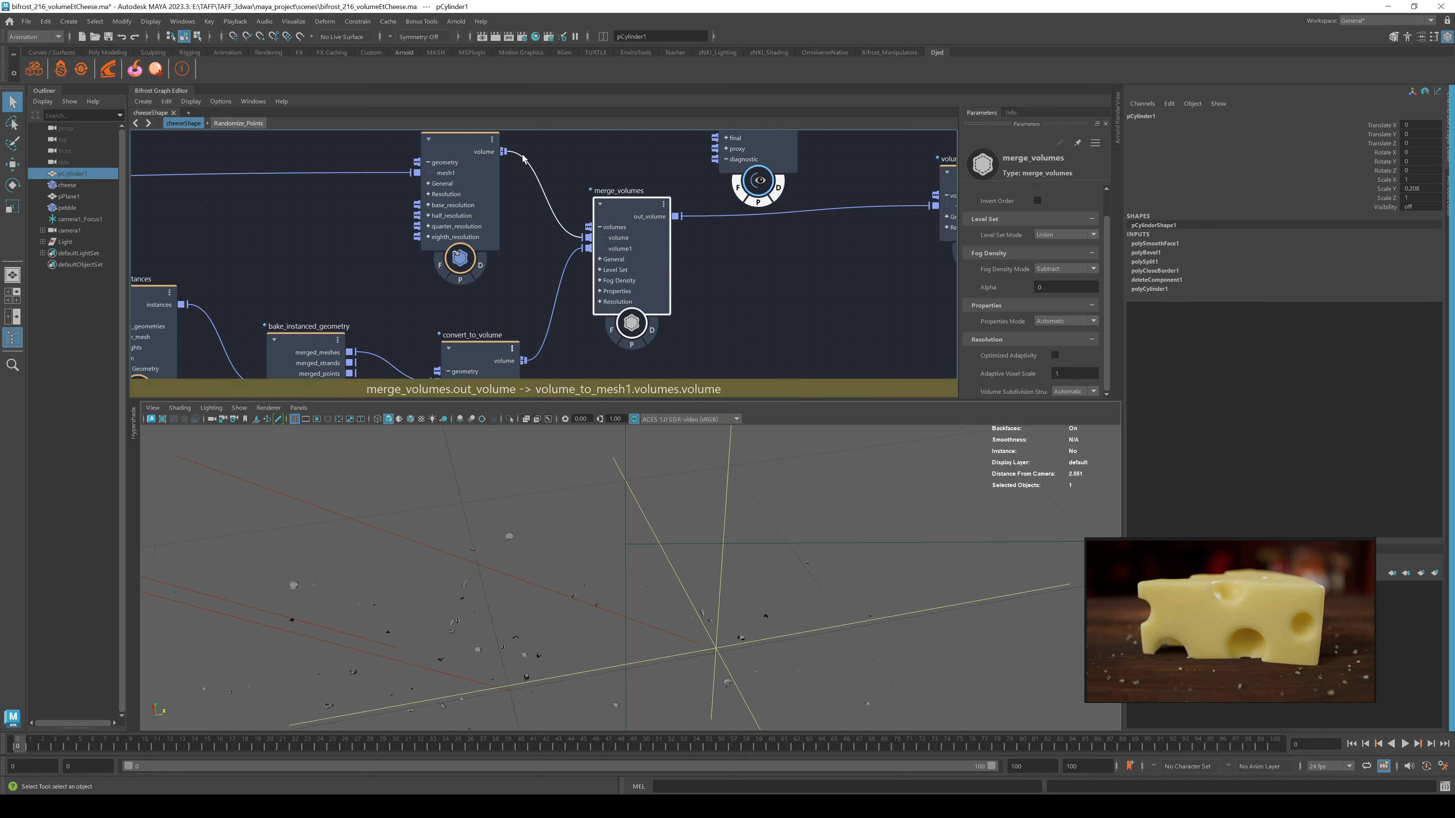
alt+middle_drag(640, 157, 725, 266)
click(547, 253)
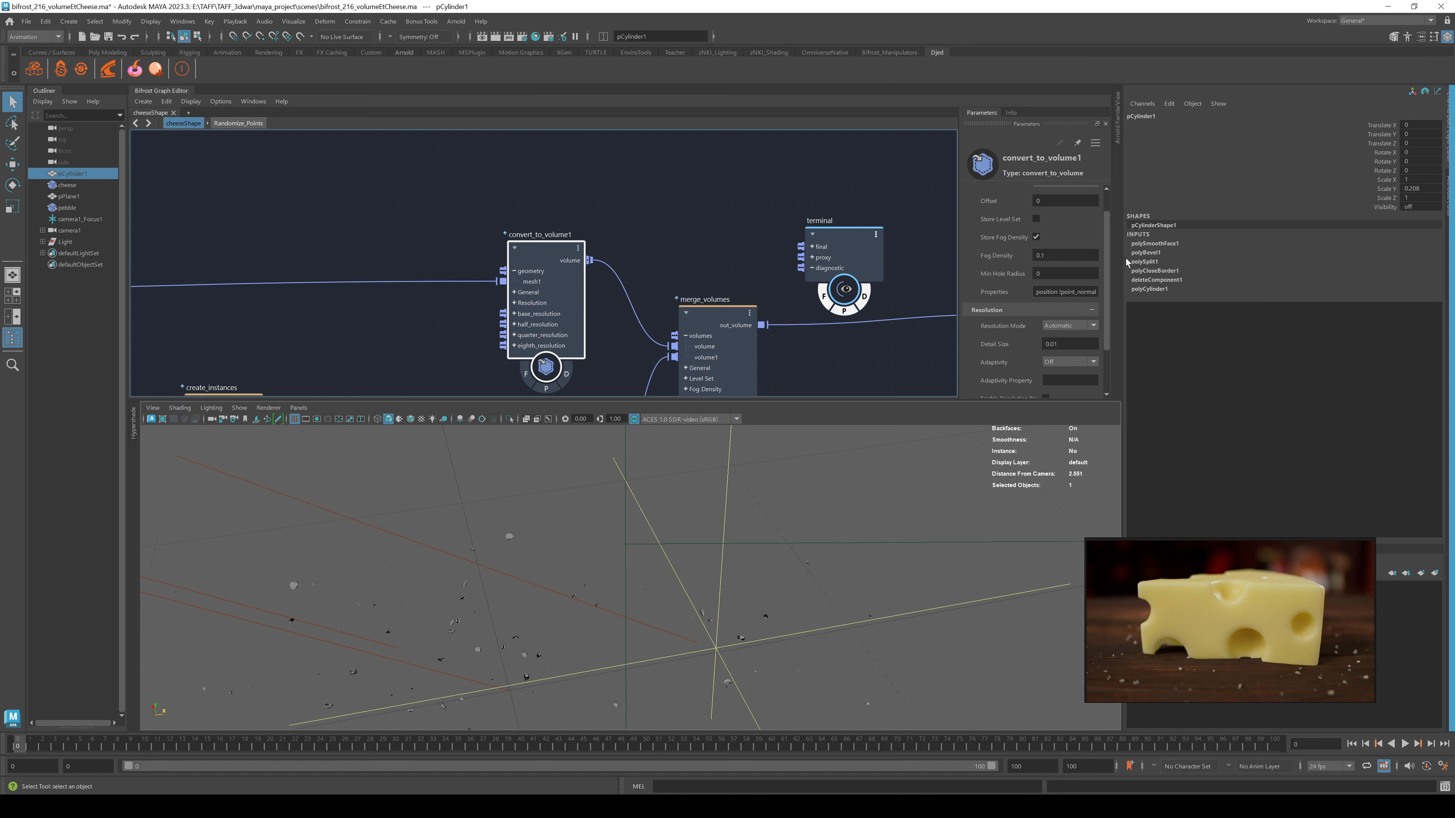
scroll(1008, 247, up, 2)
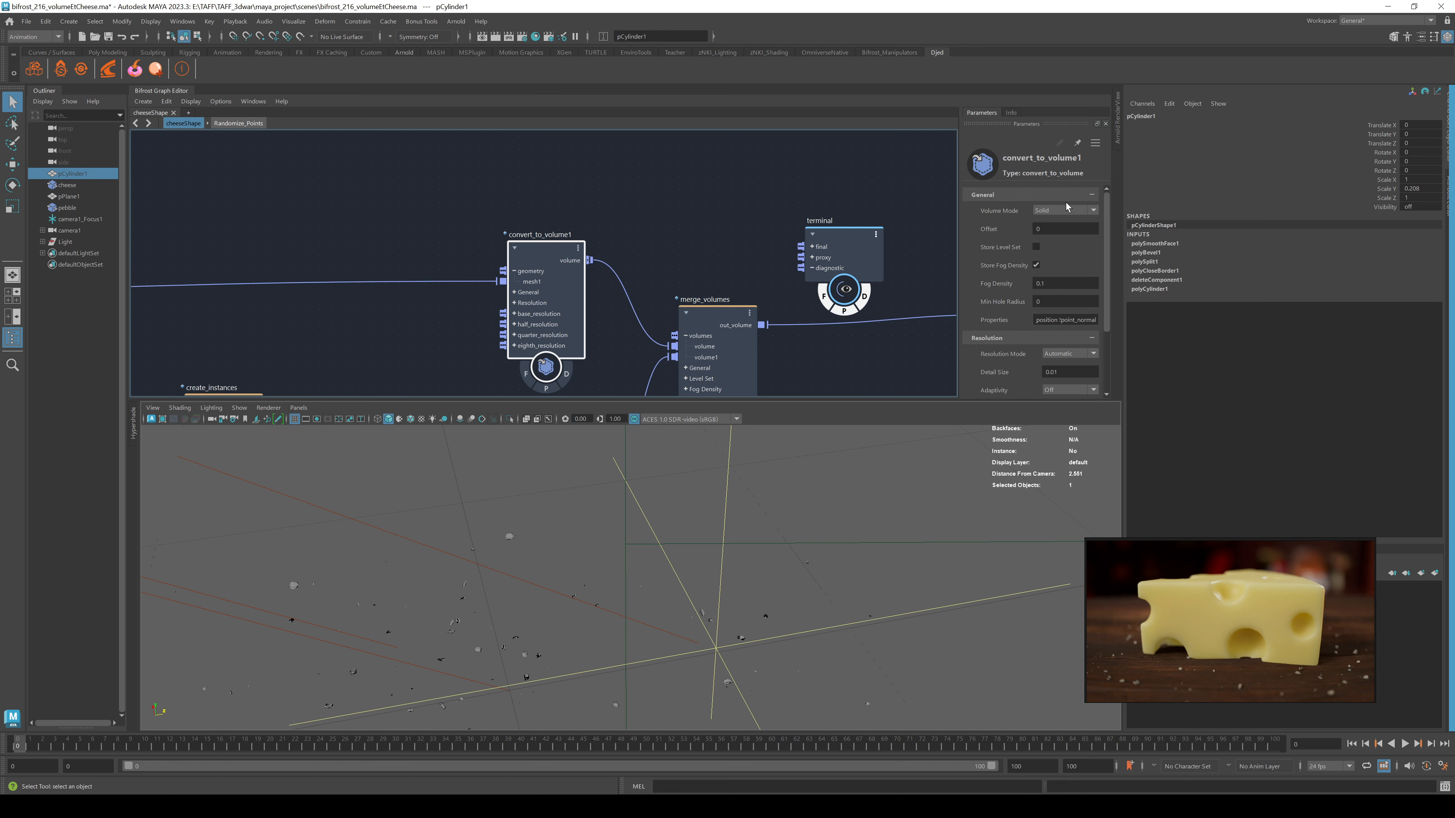
middle_drag(840, 370, 741, 267)
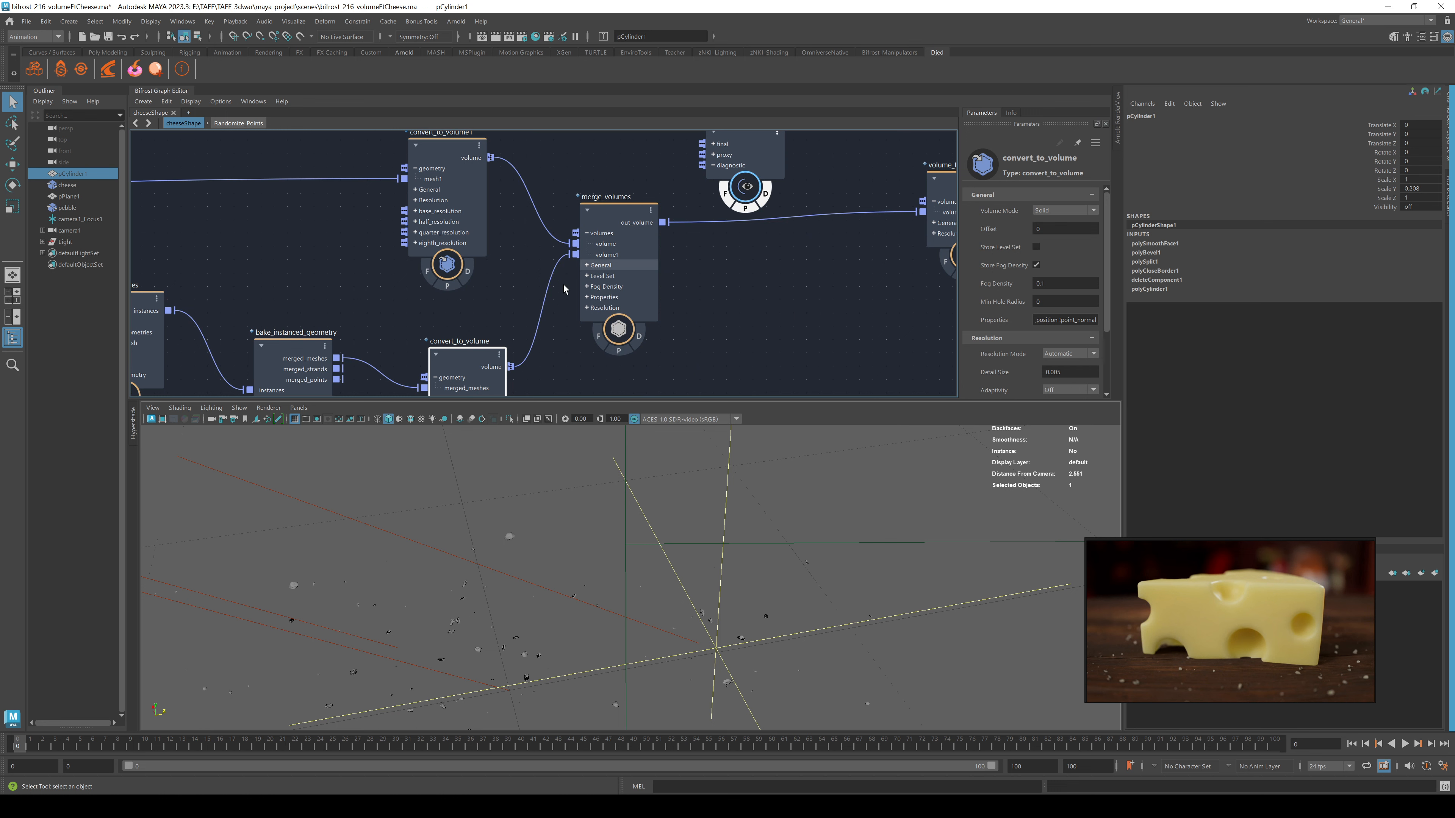
Move the terminal beside volume_to_mesh1, connect its meshes output to the diagnostic port, and inspect the cheese mesh
alt+middle_drag(743, 305, 483, 363)
drag(476, 200, 817, 189)
drag(703, 243, 621, 247)
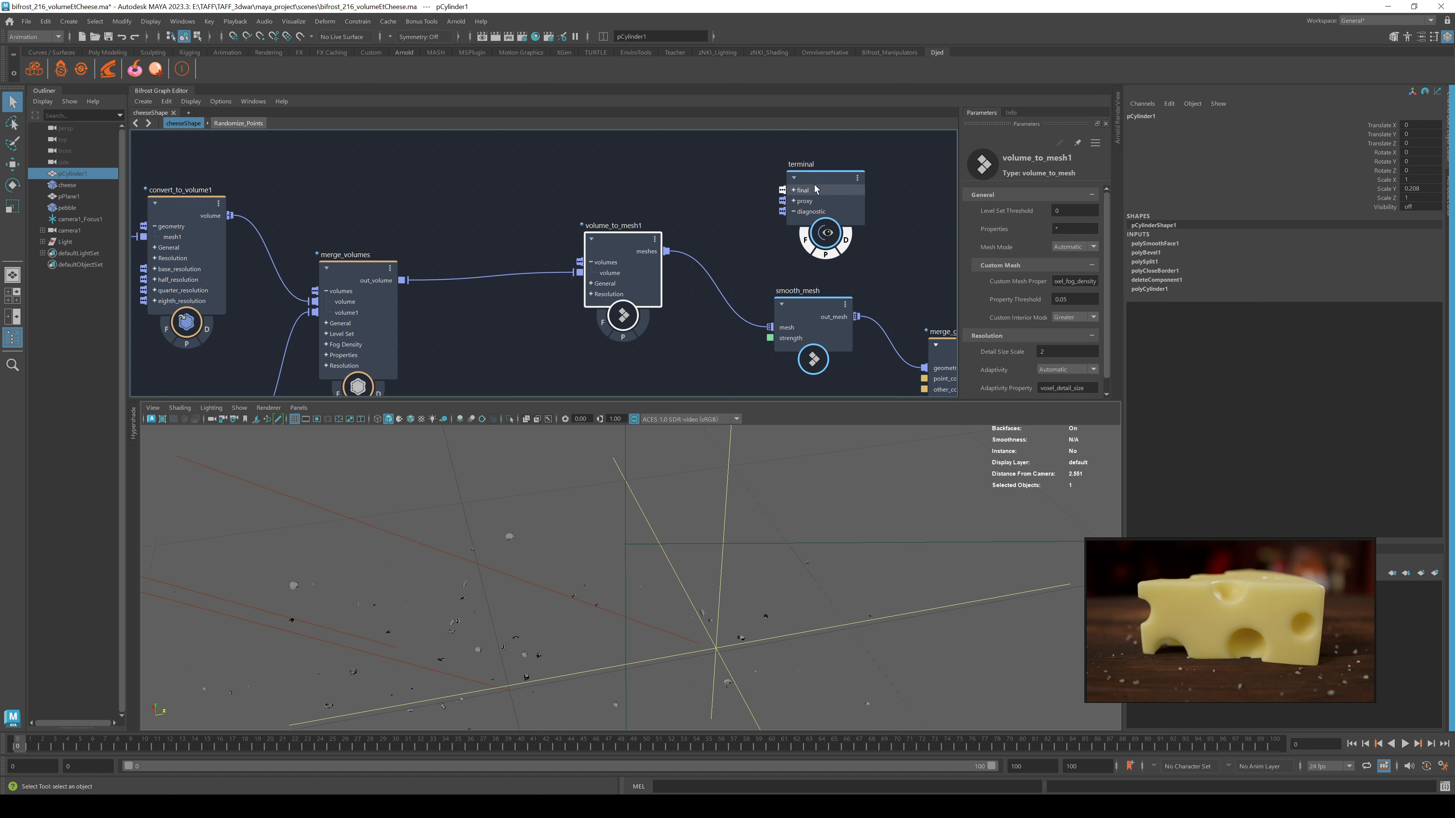
drag(819, 195, 760, 195)
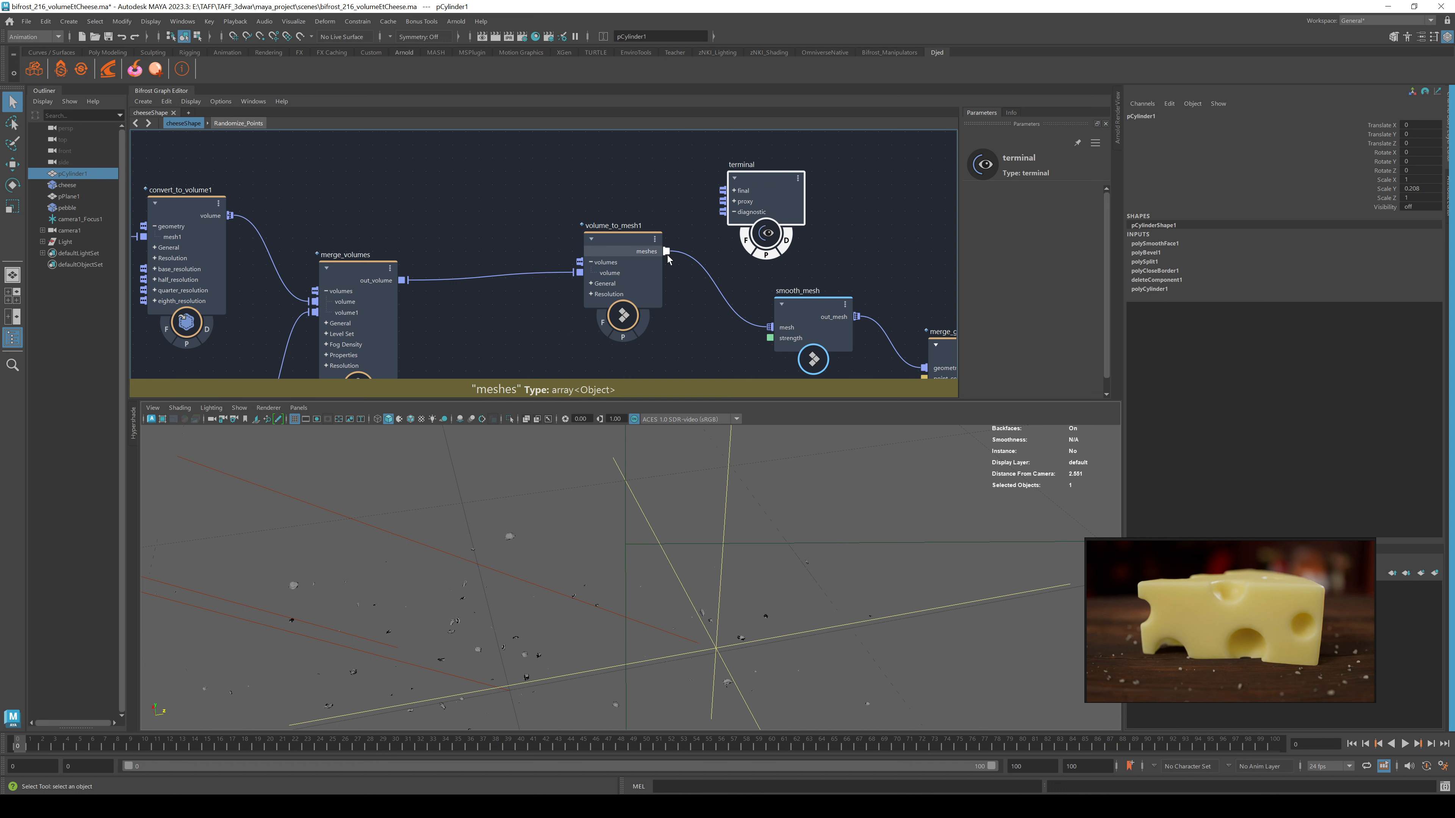
drag(666, 252, 723, 212)
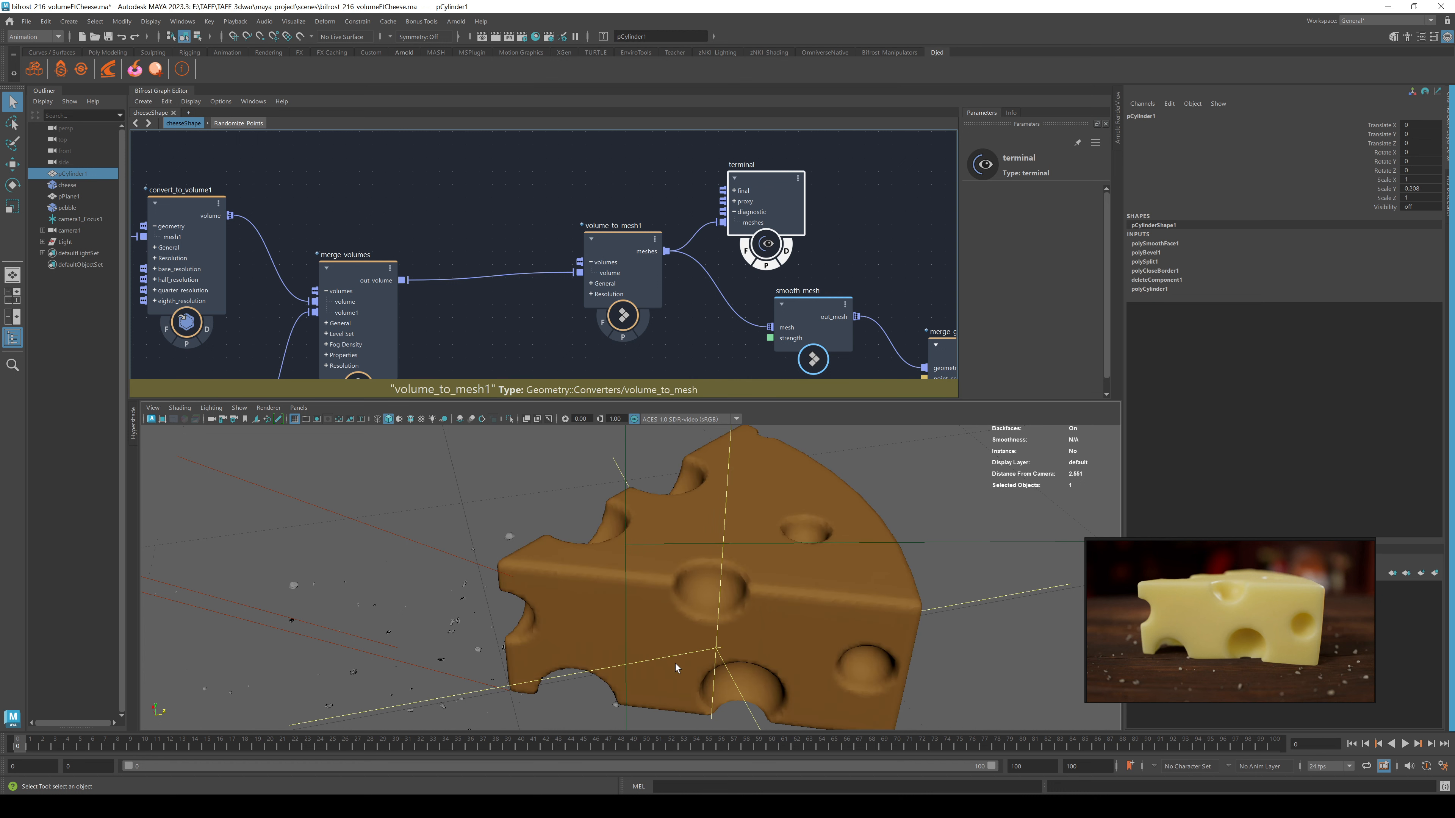
scroll(569, 576, up, 3)
scroll(571, 573, up, 3)
scroll(576, 565, down, 3)
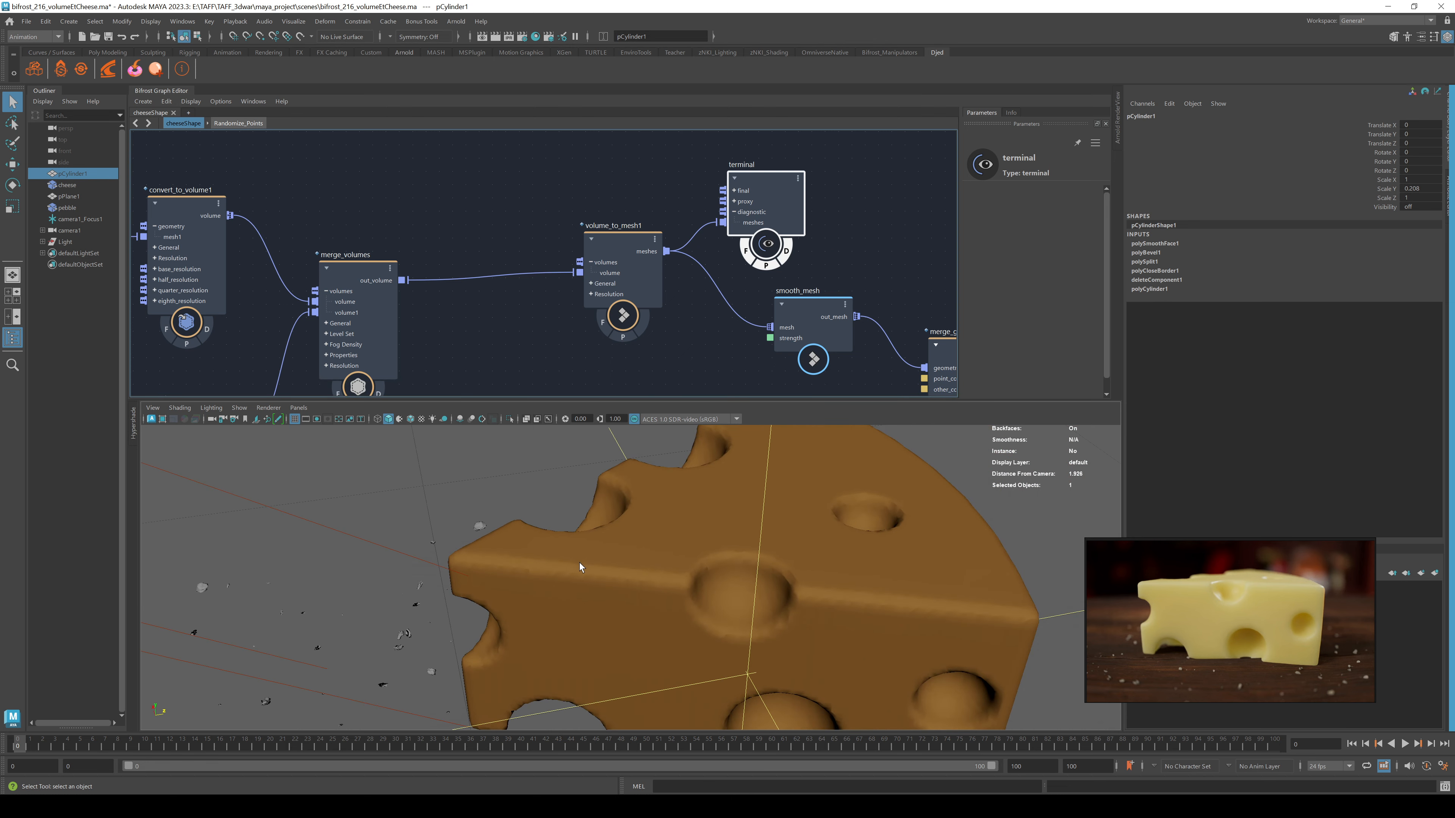
alt+drag(581, 566, 912, 516)
Disconnect convert_to_volume from merge_volumes and feed its volume directly into volume_to_mesh1 to preview the sphere meshes
alt+middle_drag(273, 353, 384, 230)
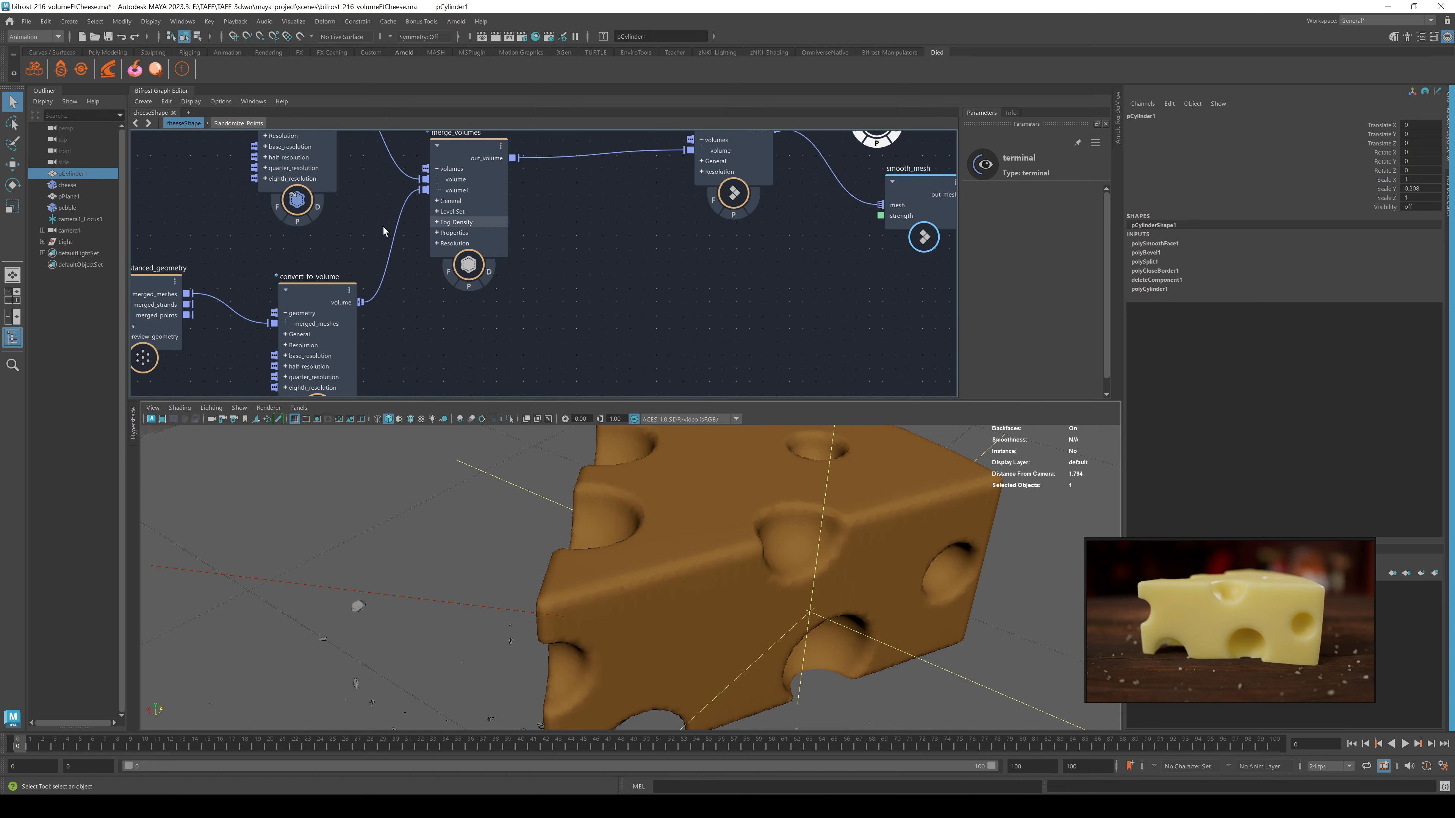
ctrl+alt+shift+drag(385, 196, 422, 321)
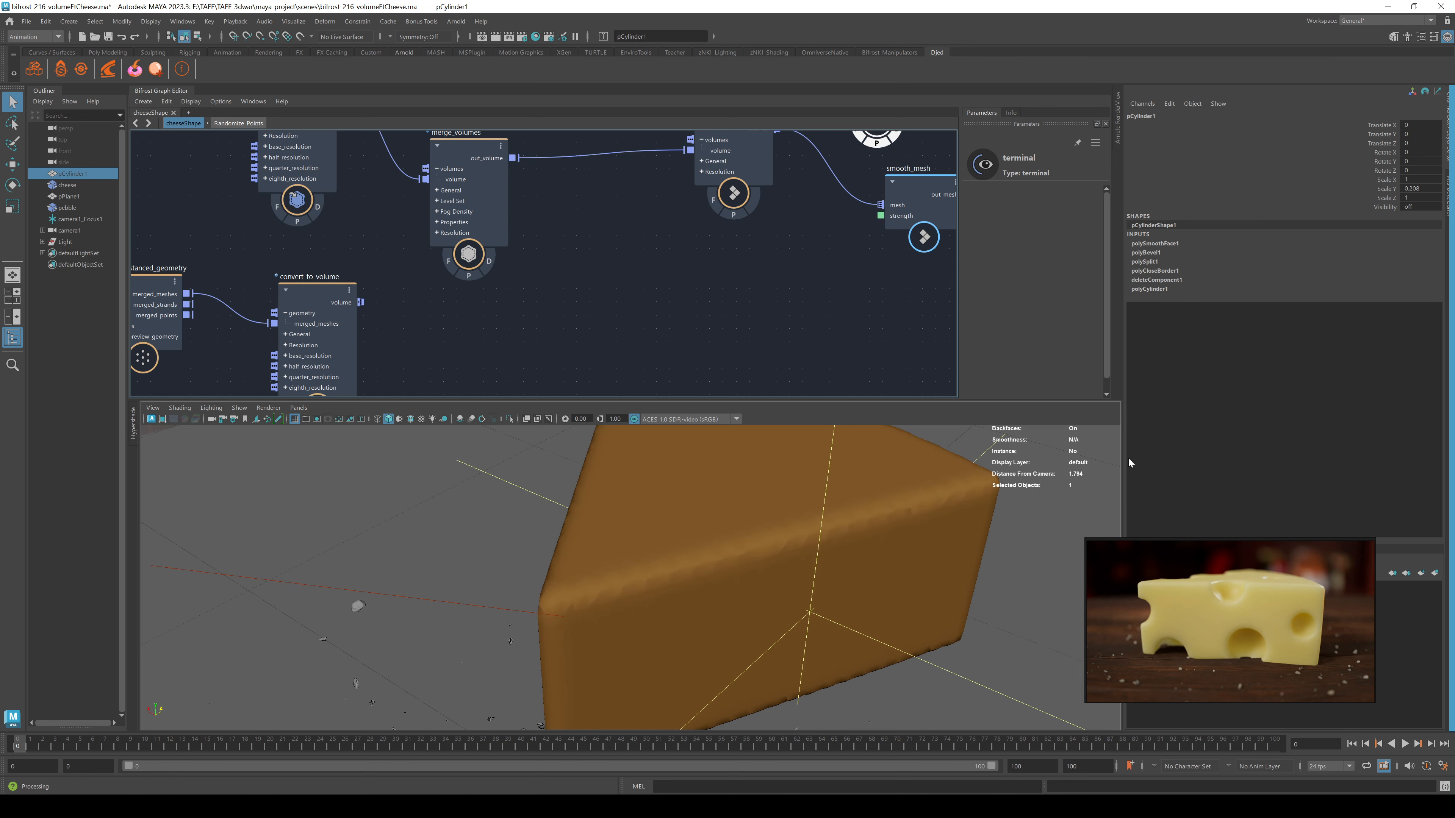
middle_drag(571, 281, 535, 334)
drag(326, 356, 658, 205)
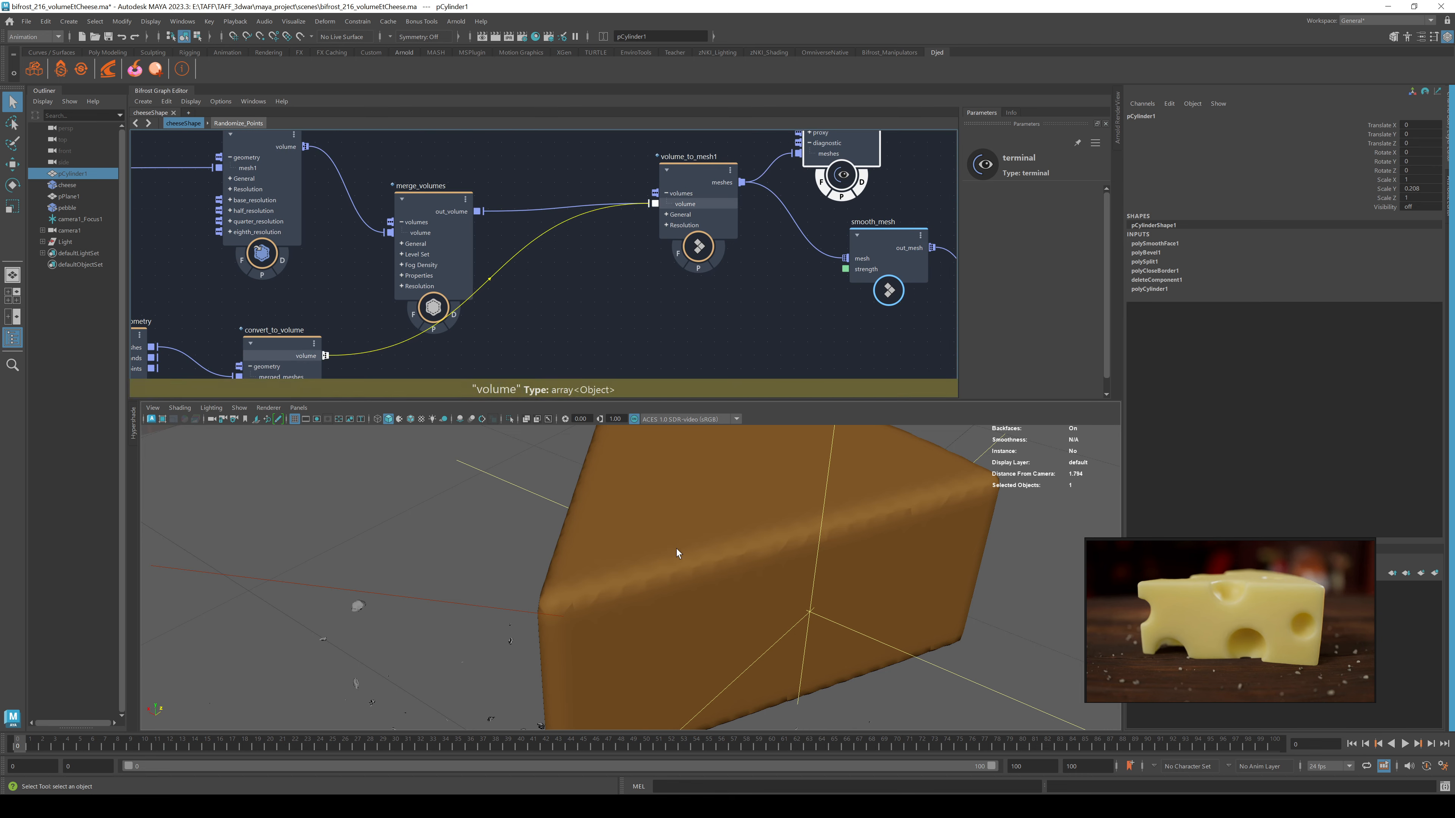
alt+right_drag(615, 536, 543, 536)
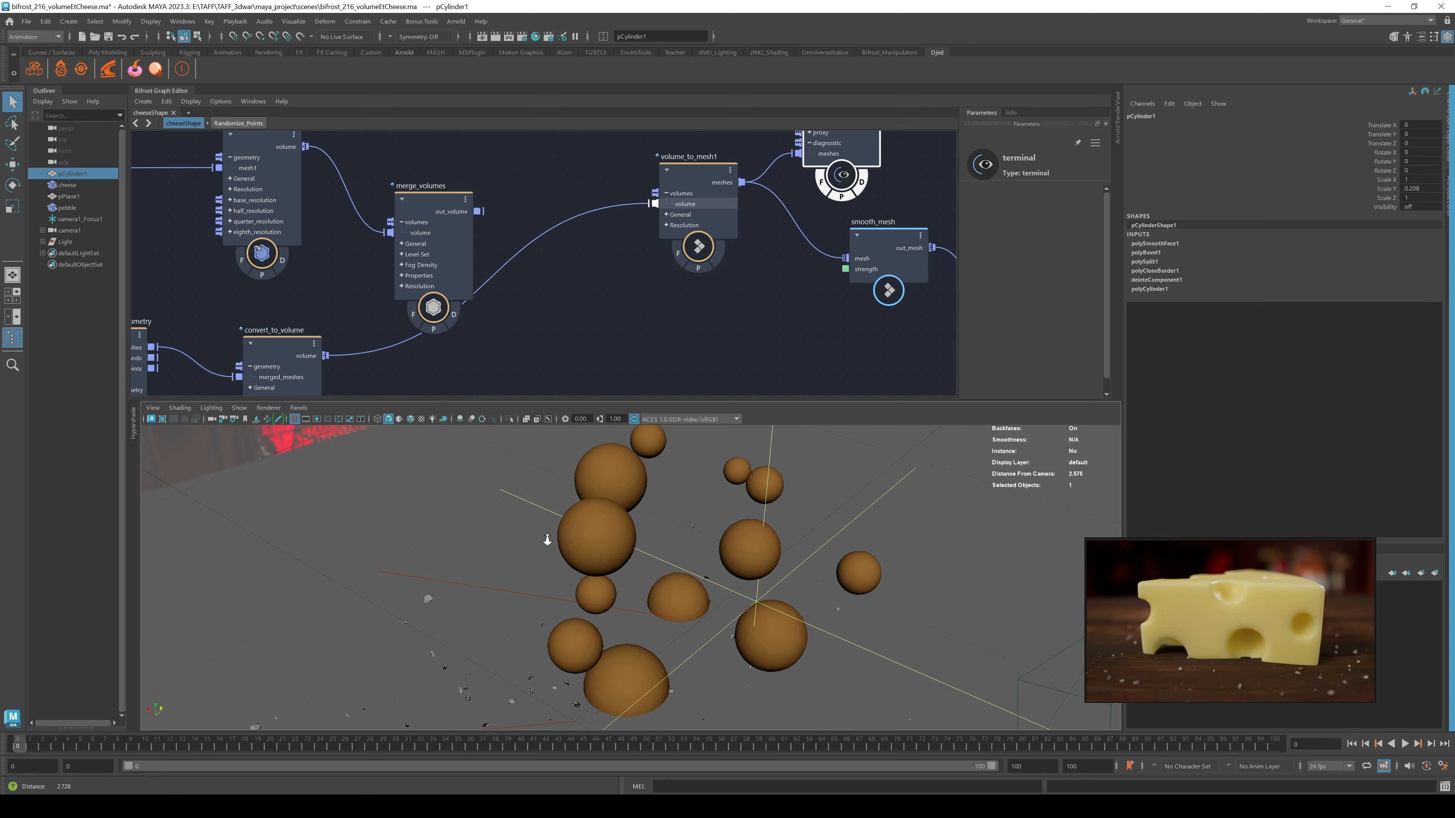
click(608, 537)
click(255, 468)
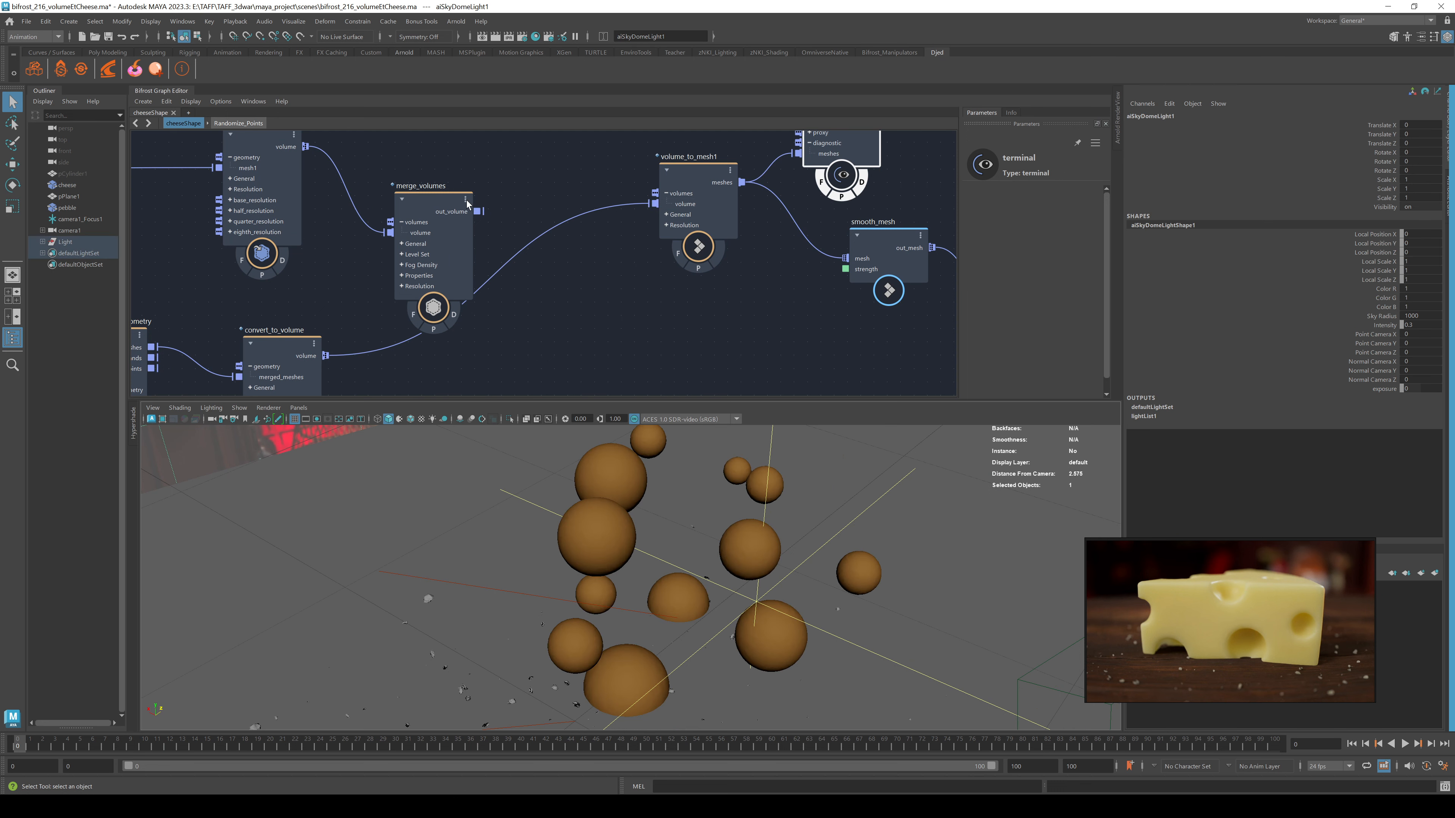
Reconnect the merge_volumes output to volume_to_mesh1 and the convert_to_volume output to the volumes port of merge_volumes
drag(581, 208, 665, 205)
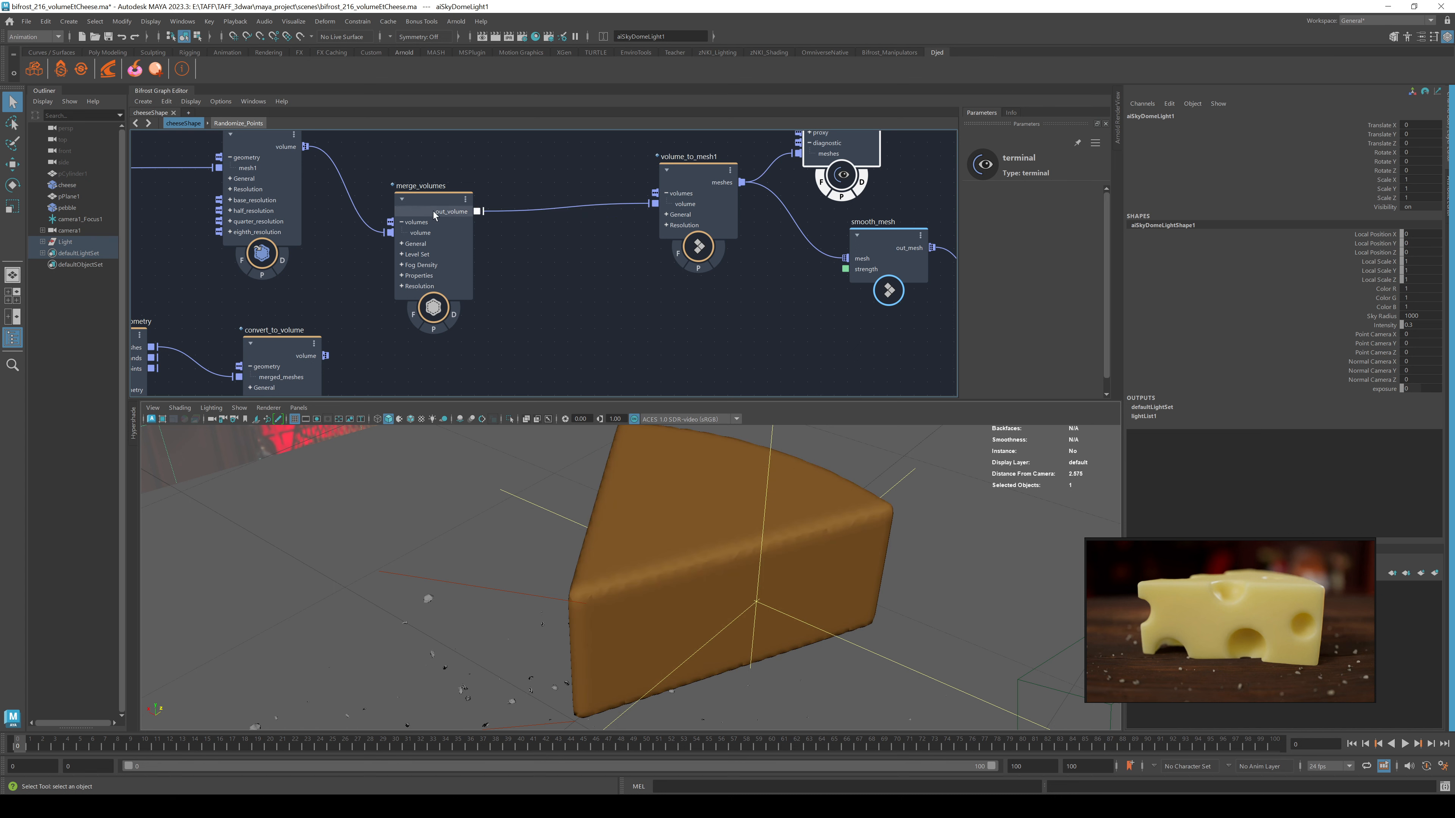
drag(325, 357, 434, 252)
drag(326, 356, 394, 226)
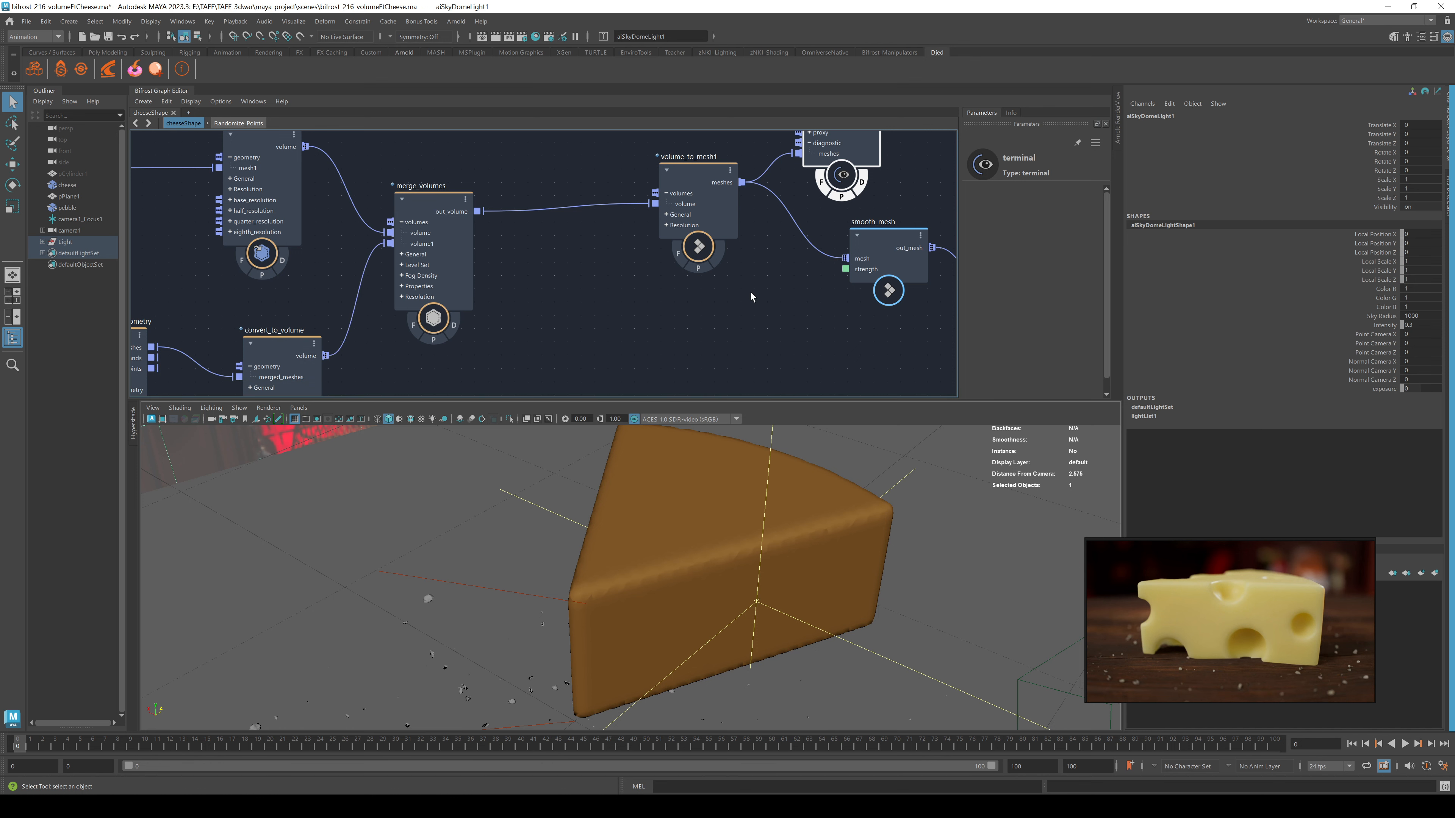
Connect the out_mesh output of smooth_mesh to the terminal's diagnostic meshes port and inspect the smoothed cheese up close
middle_drag(812, 311, 578, 325)
scroll(739, 232, up, 3)
drag(679, 271, 755, 178)
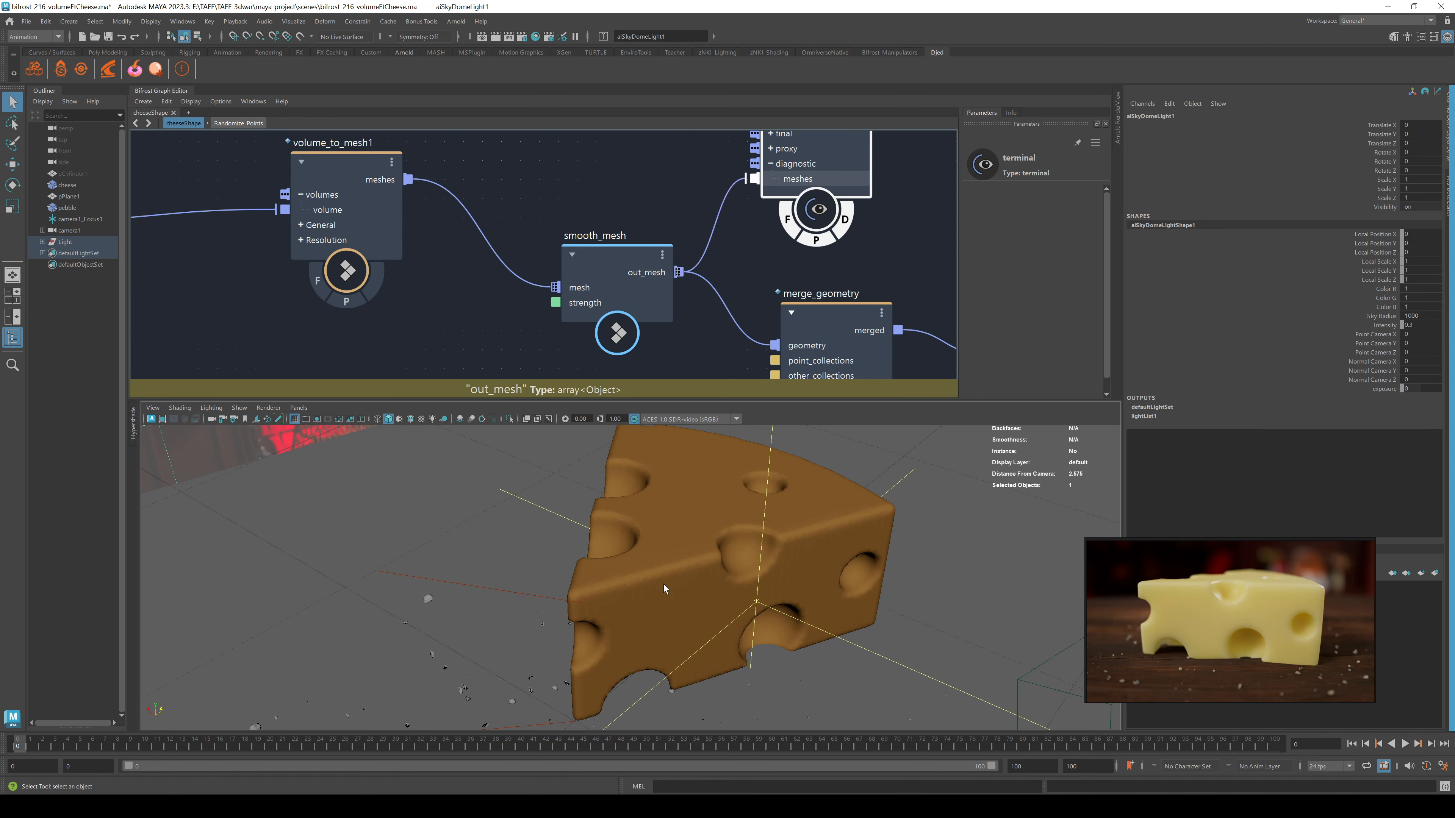
scroll(744, 578, up, 5)
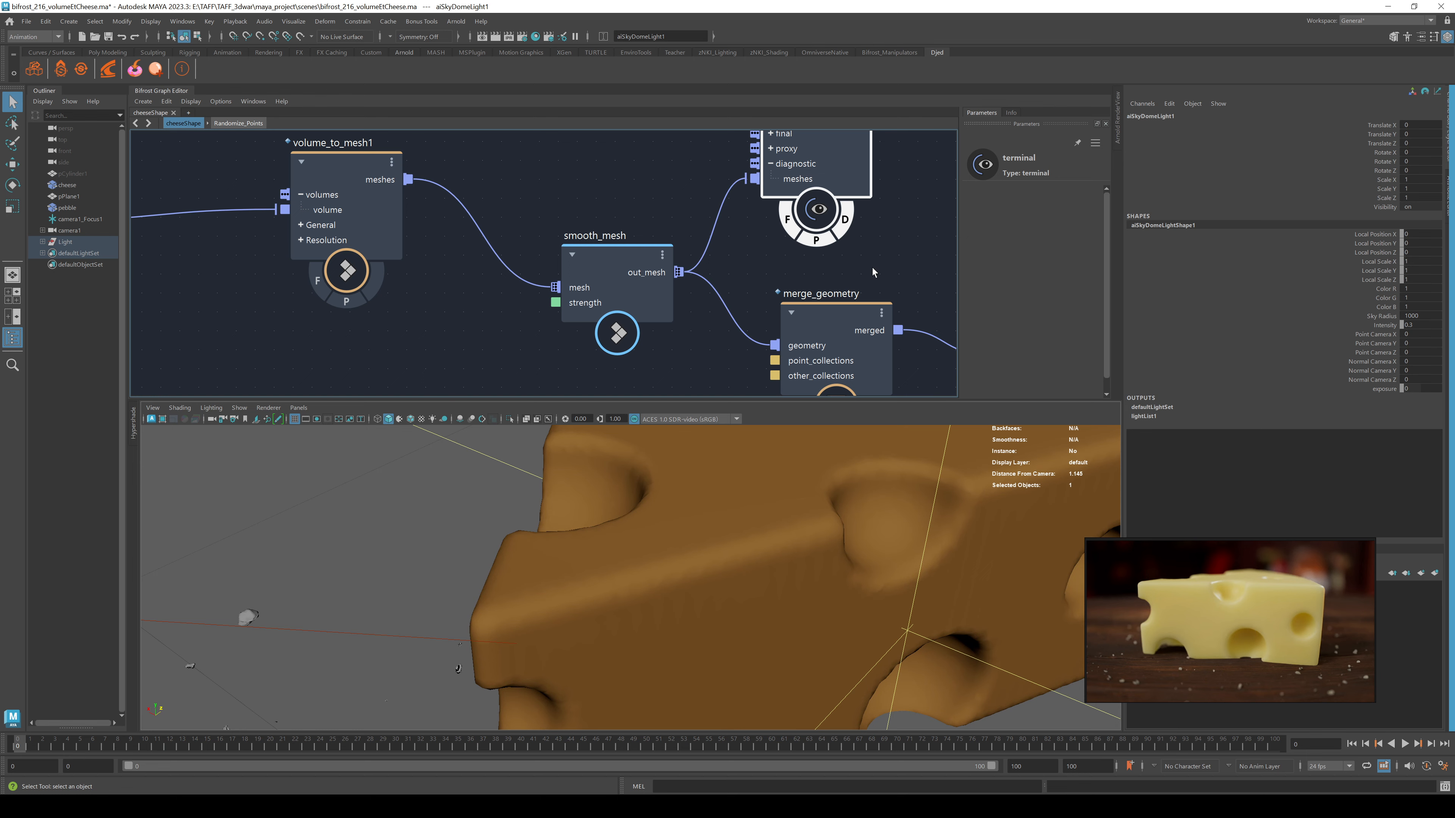
Examine the parameters of smooth_mesh and volume_to_mesh1, and select the cheese to show its wireframe
middle_drag(872, 271, 517, 236)
scroll(727, 548, down, 3)
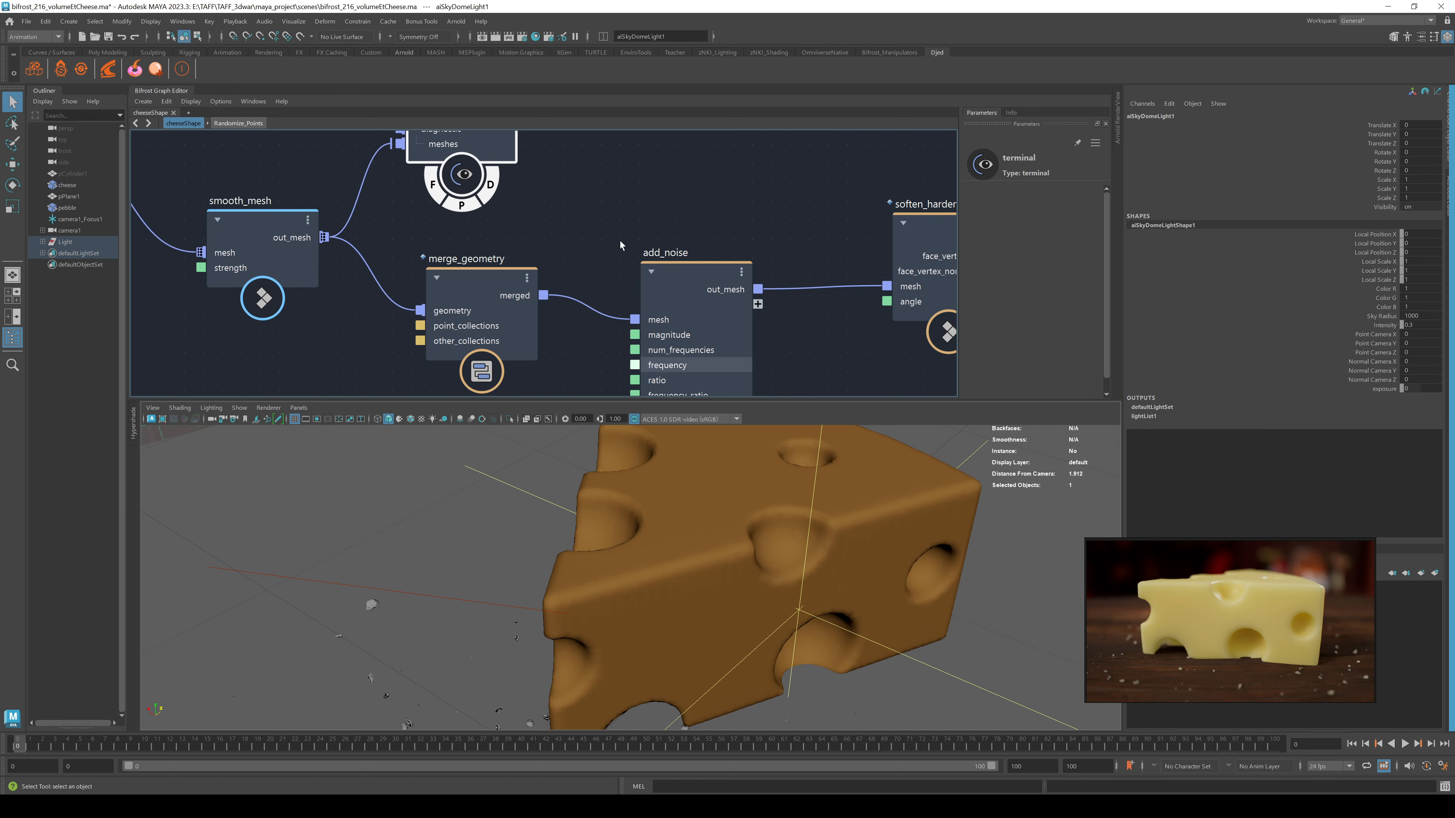
click(285, 229)
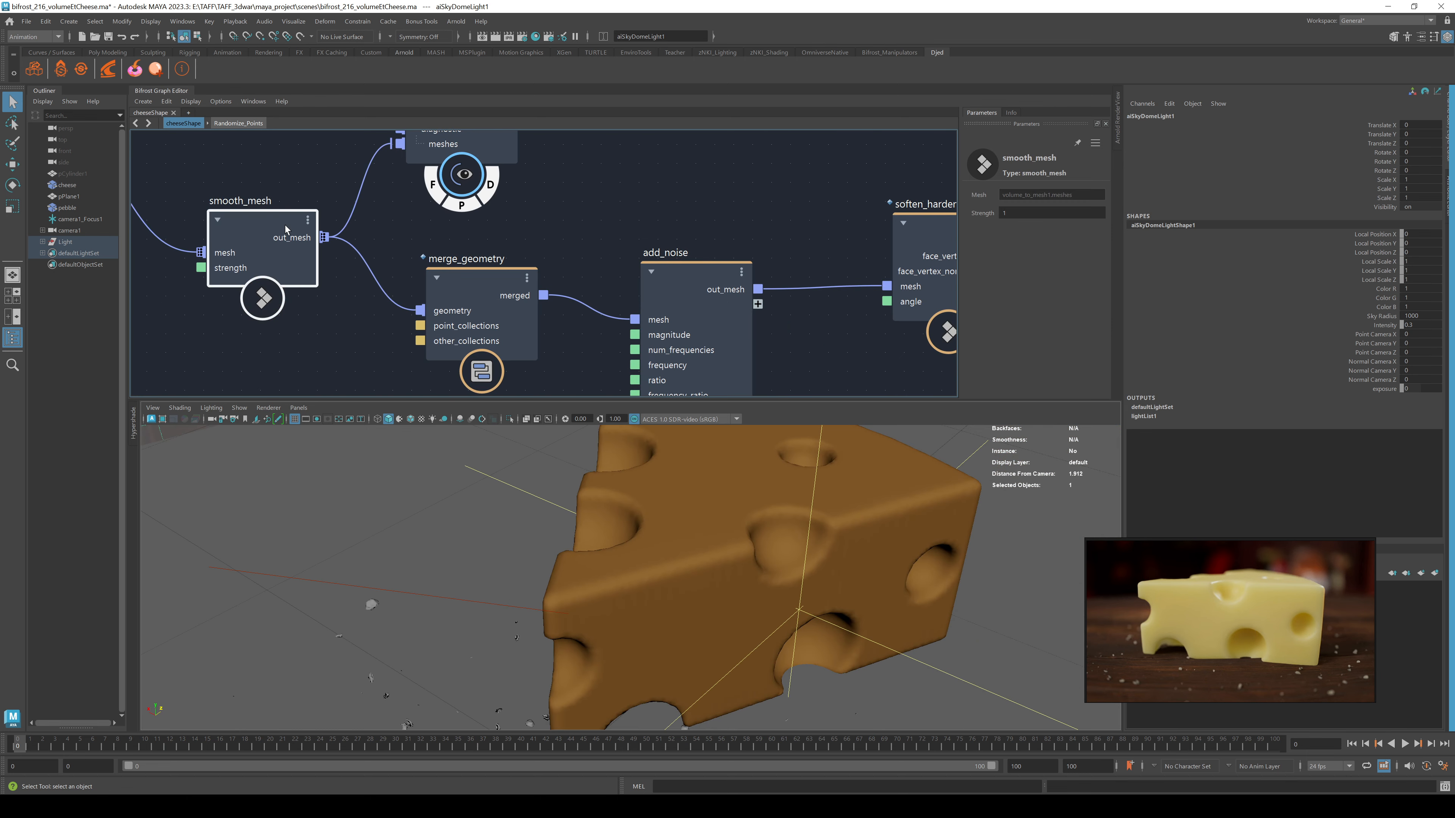
click(594, 200)
middle_drag(283, 327, 762, 438)
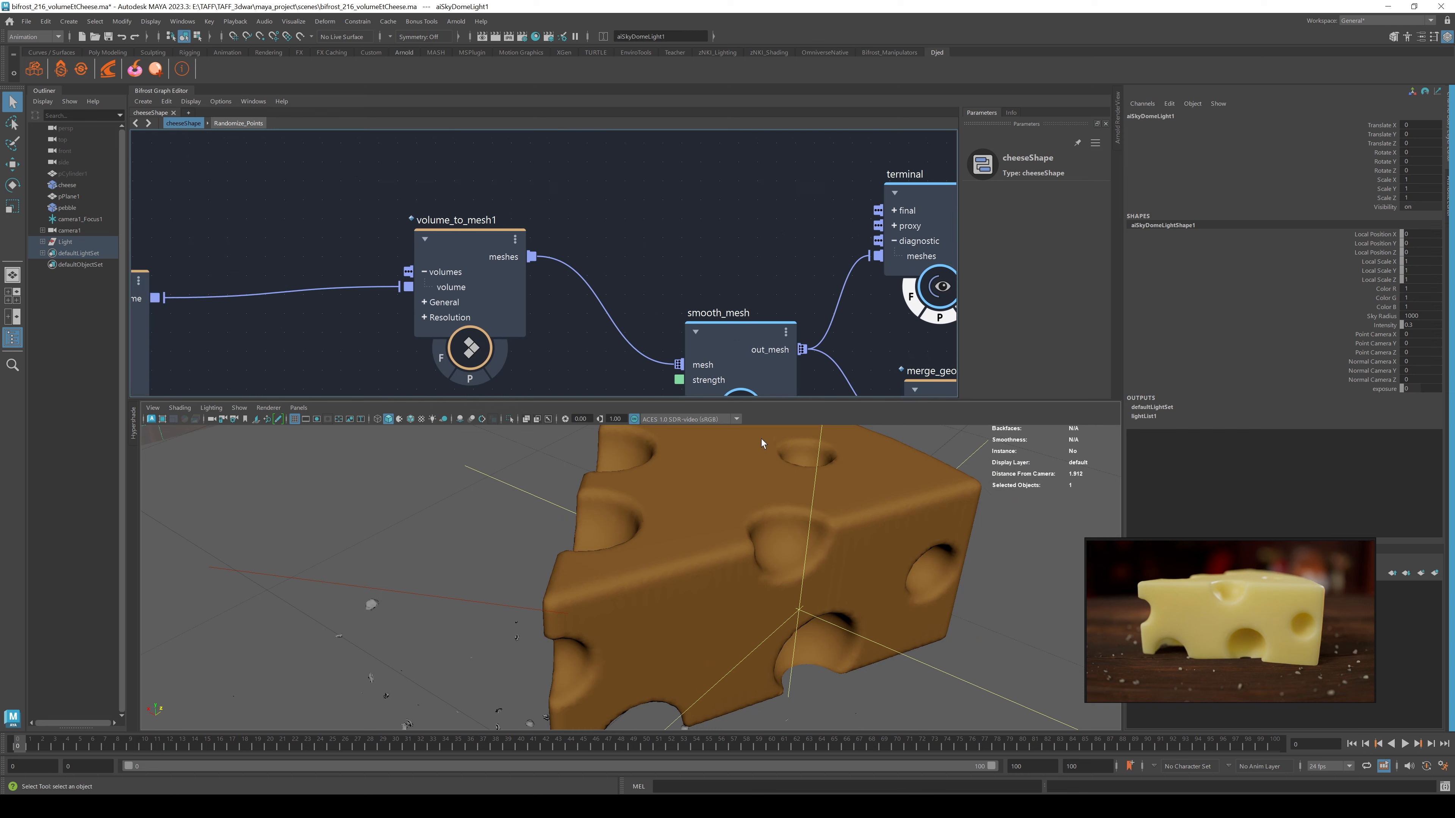
click(487, 249)
click(750, 525)
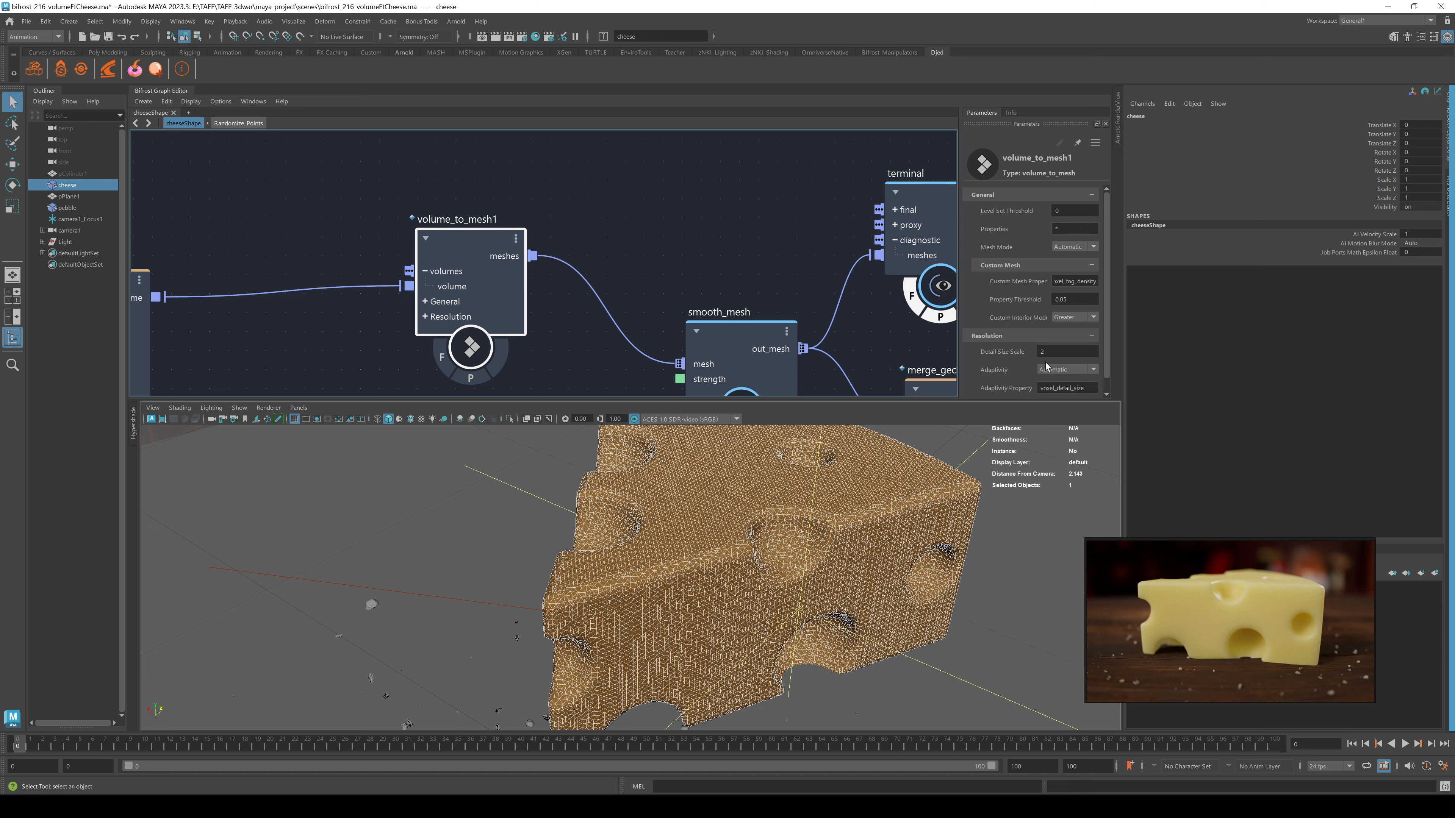
Compare the resolution settings of convert_to_volume1 with those of volume_to_mesh1
alt+middle_drag(392, 309, 853, 199)
alt+middle_drag(480, 333, 607, 485)
click(430, 228)
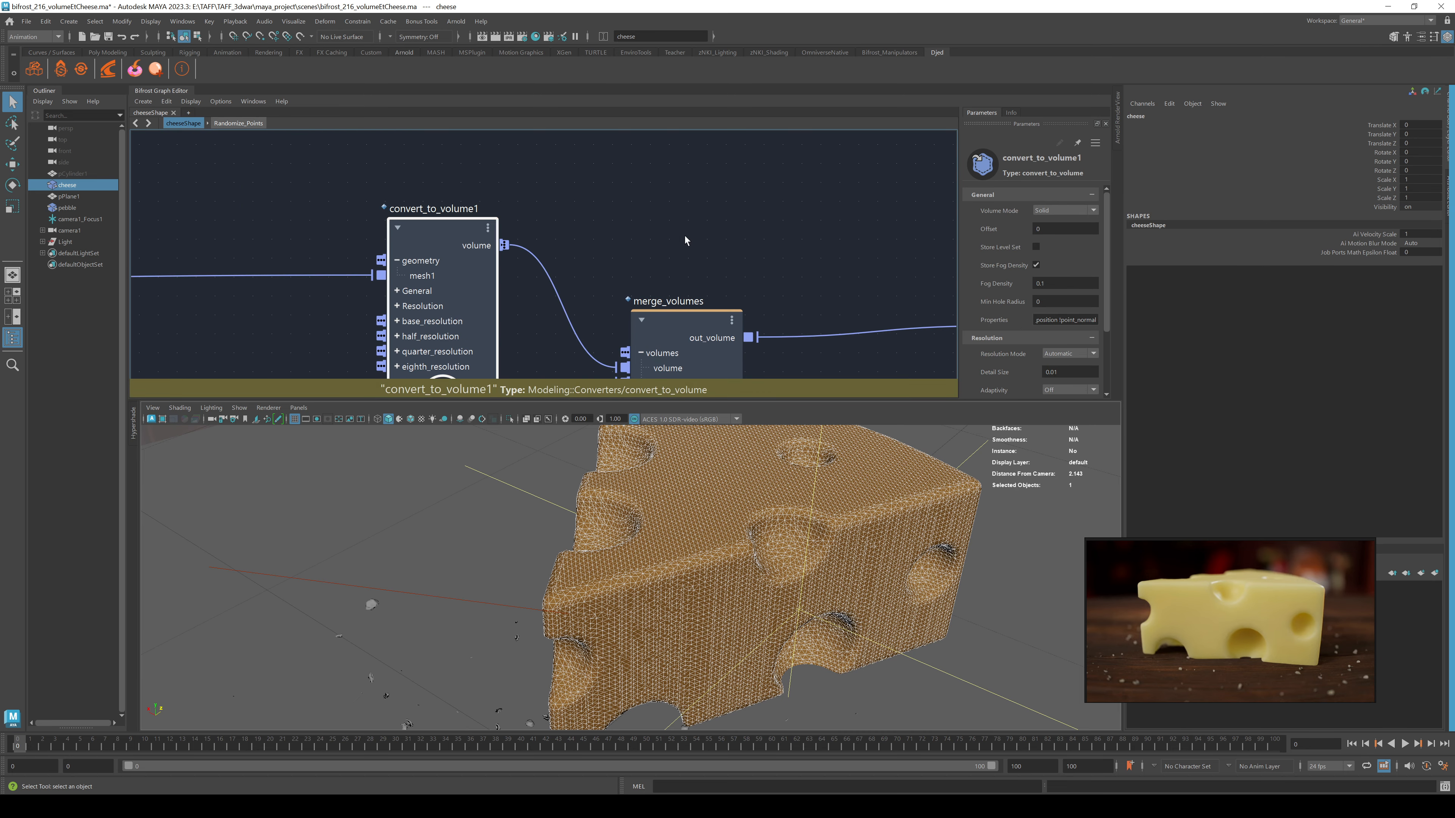
alt+middle_drag(667, 218, 219, 135)
click(611, 195)
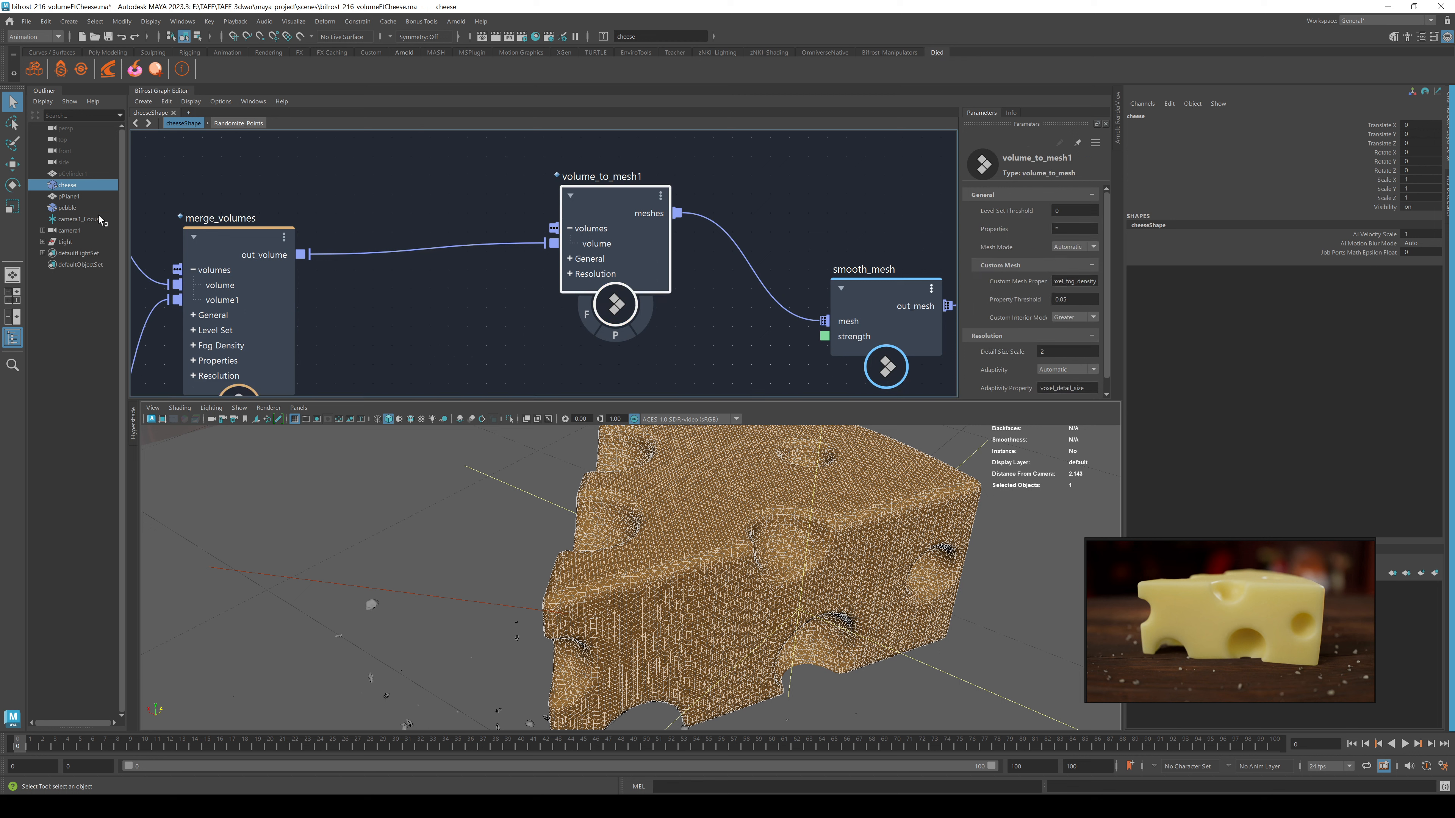
alt+middle_drag(332, 194, 610, 212)
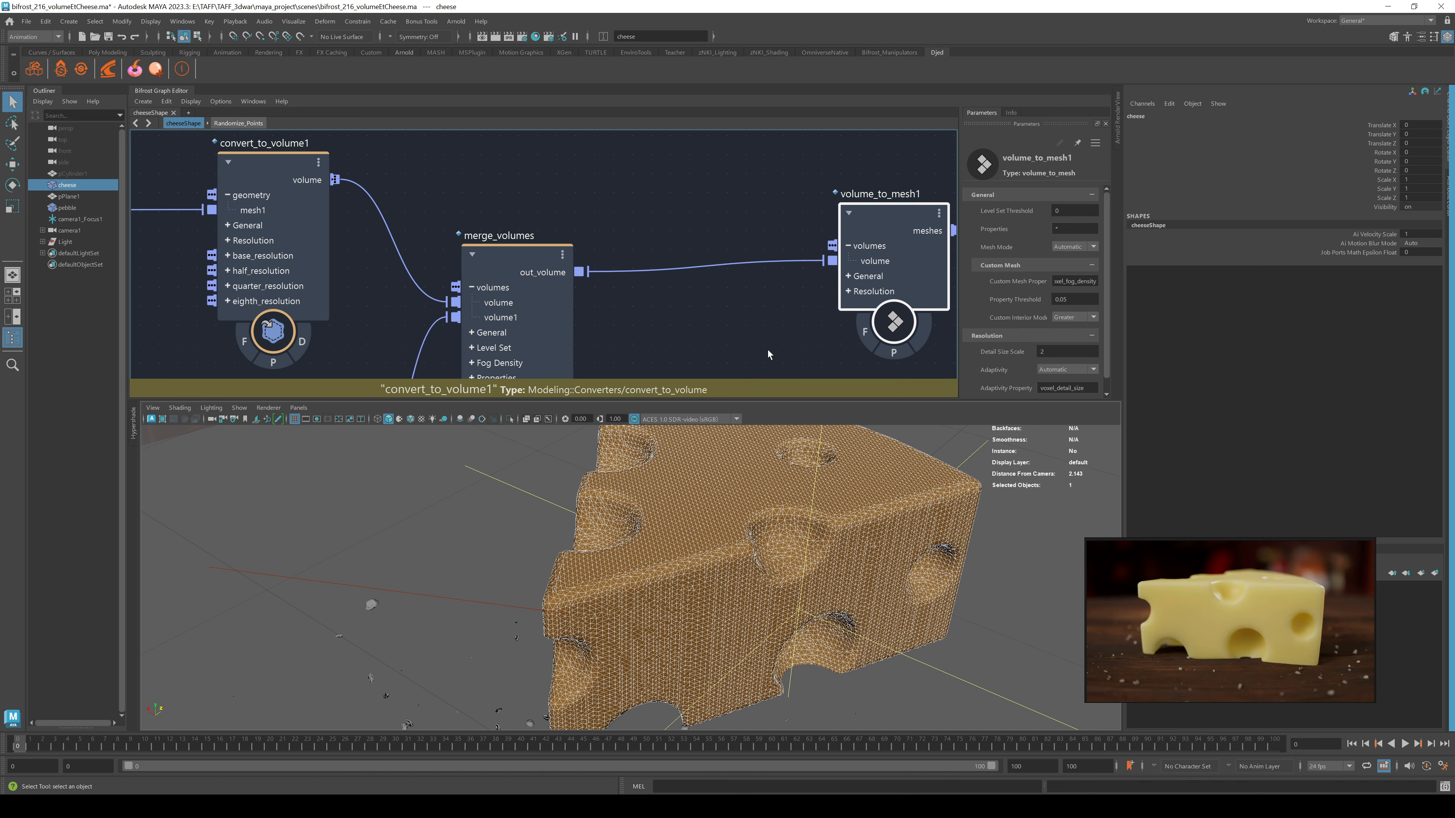
Move the terminal above merge_geometry and connect that node's merged output to the diagnostic meshes port
alt+middle_drag(767, 349, 301, 302)
alt+middle_drag(839, 280, 550, 335)
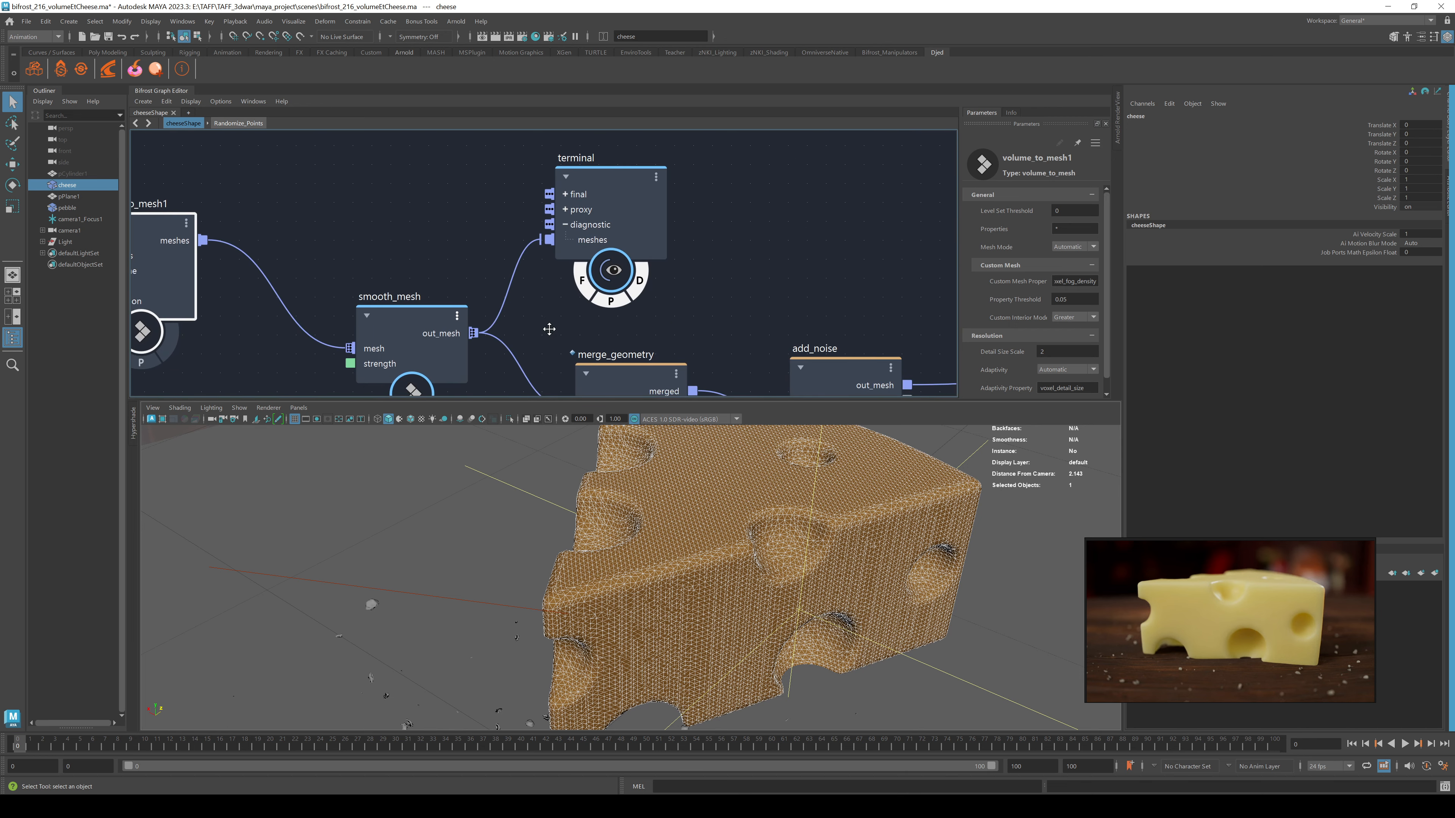
drag(590, 226, 760, 235)
alt+middle_drag(688, 355, 502, 262)
drag(504, 297, 527, 154)
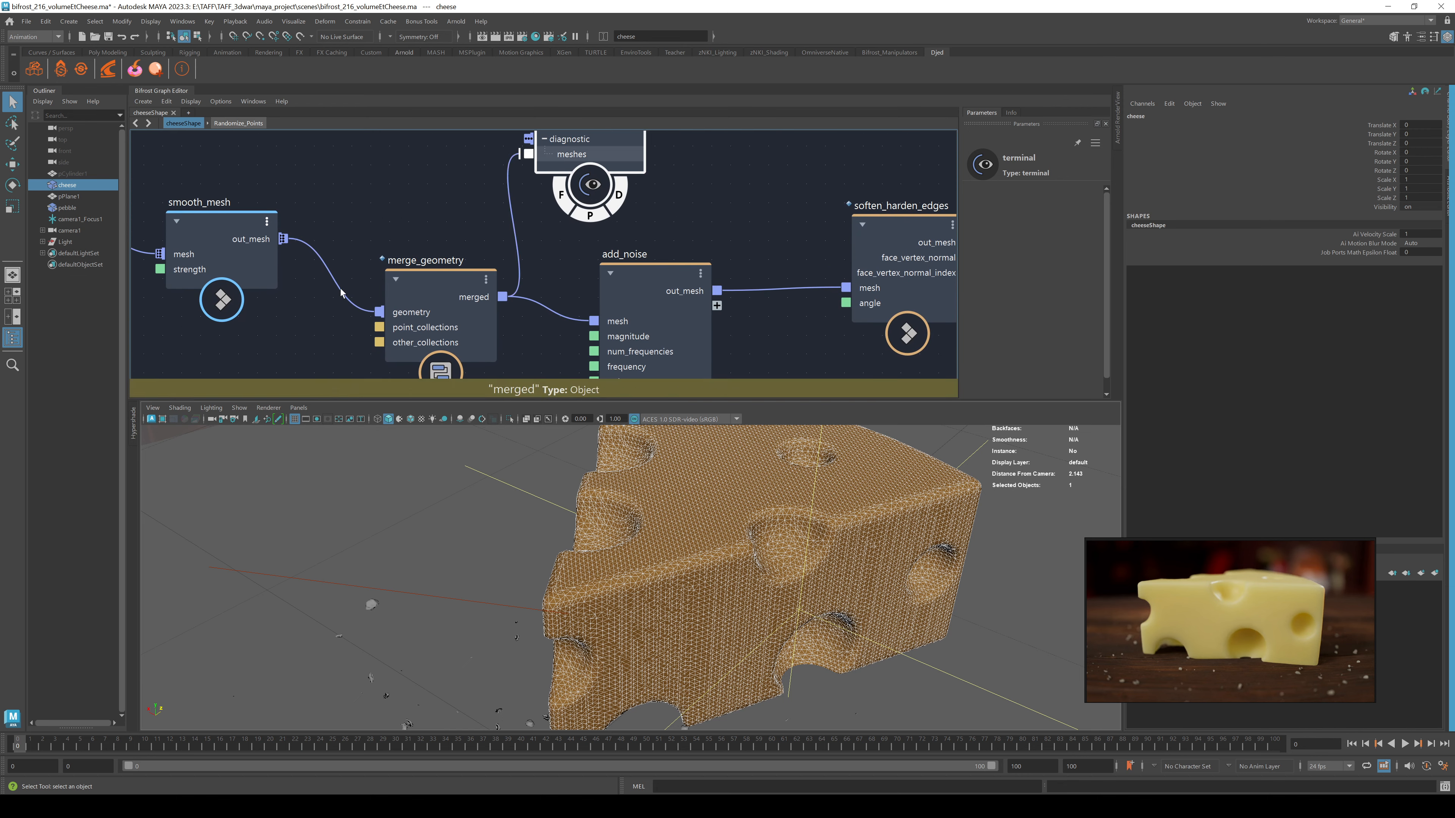
Move the terminal beyond add_noise, select the top camera instead of the cheese, and connect add_noise's out_mesh to the diagnostic meshes port
alt+middle_drag(594, 167, 392, 152)
drag(392, 151, 587, 164)
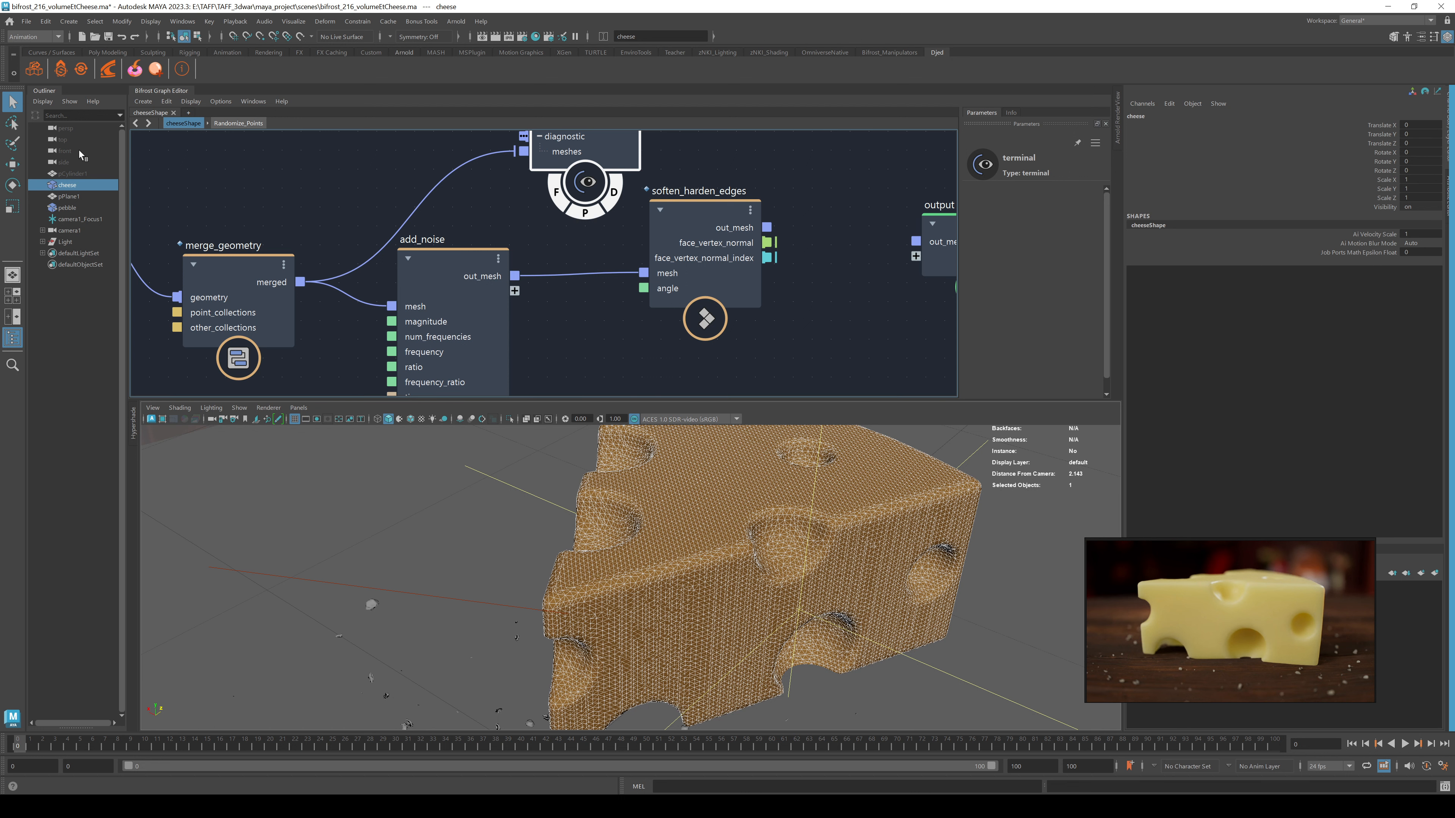
click(83, 139)
drag(515, 276, 522, 154)
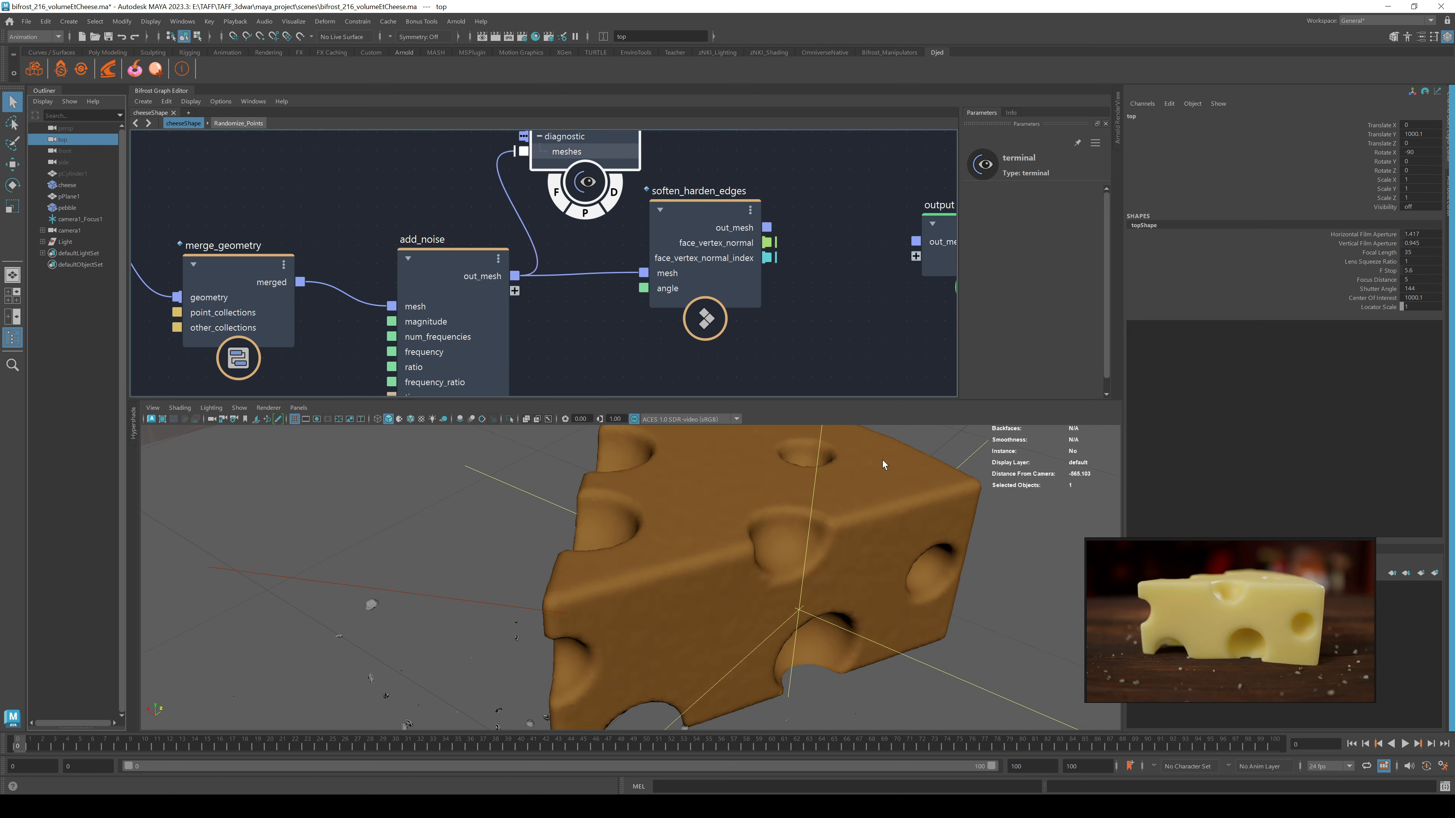
Move the terminal above the output node, connect soften_harden_edges' out_mesh to the diagnostic meshes port, and show that node's parameters
alt+middle_drag(827, 335, 707, 396)
drag(440, 173, 734, 168)
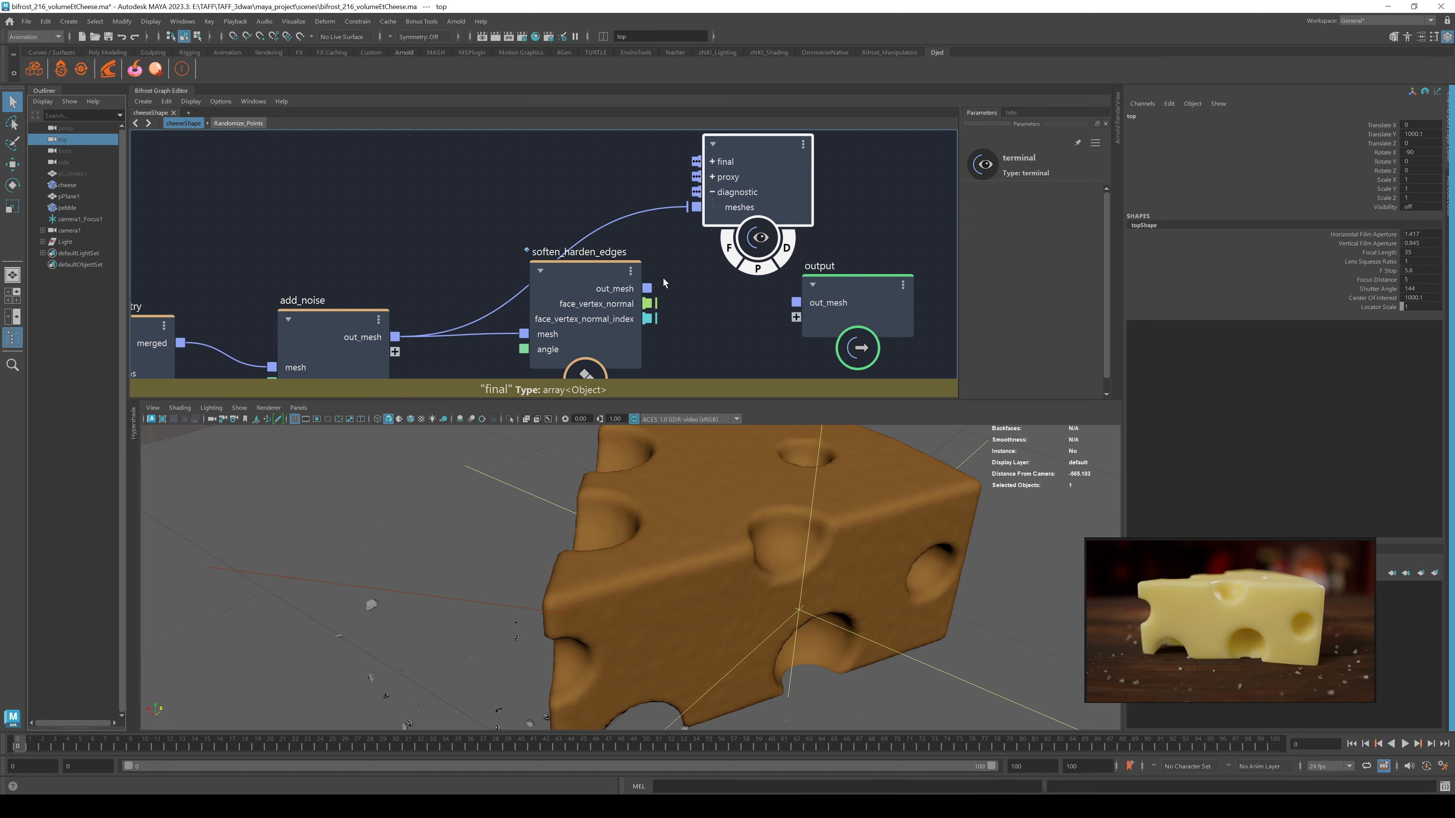
drag(647, 287, 701, 213)
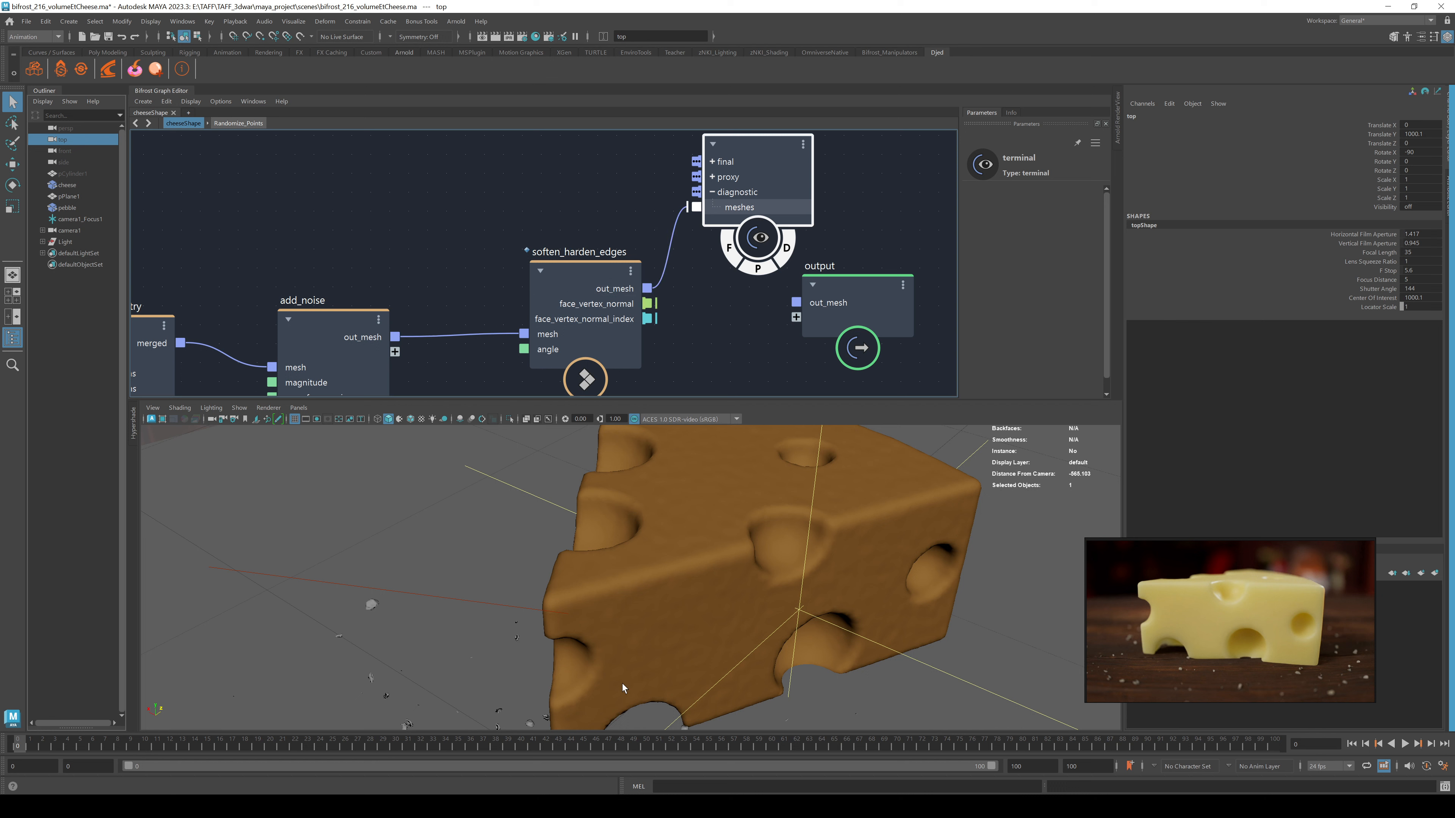
click(557, 271)
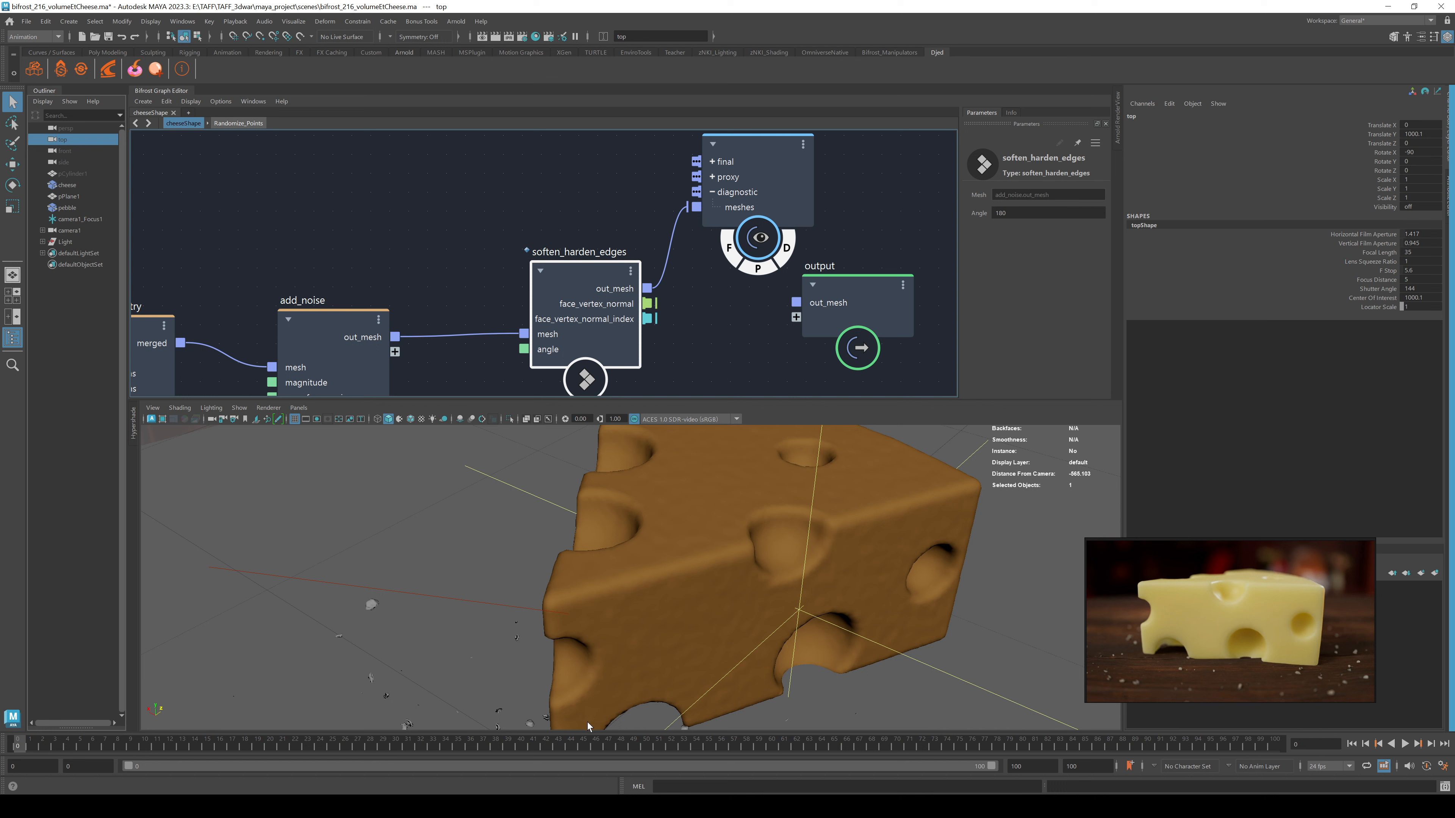
scroll(700, 346, down, 3)
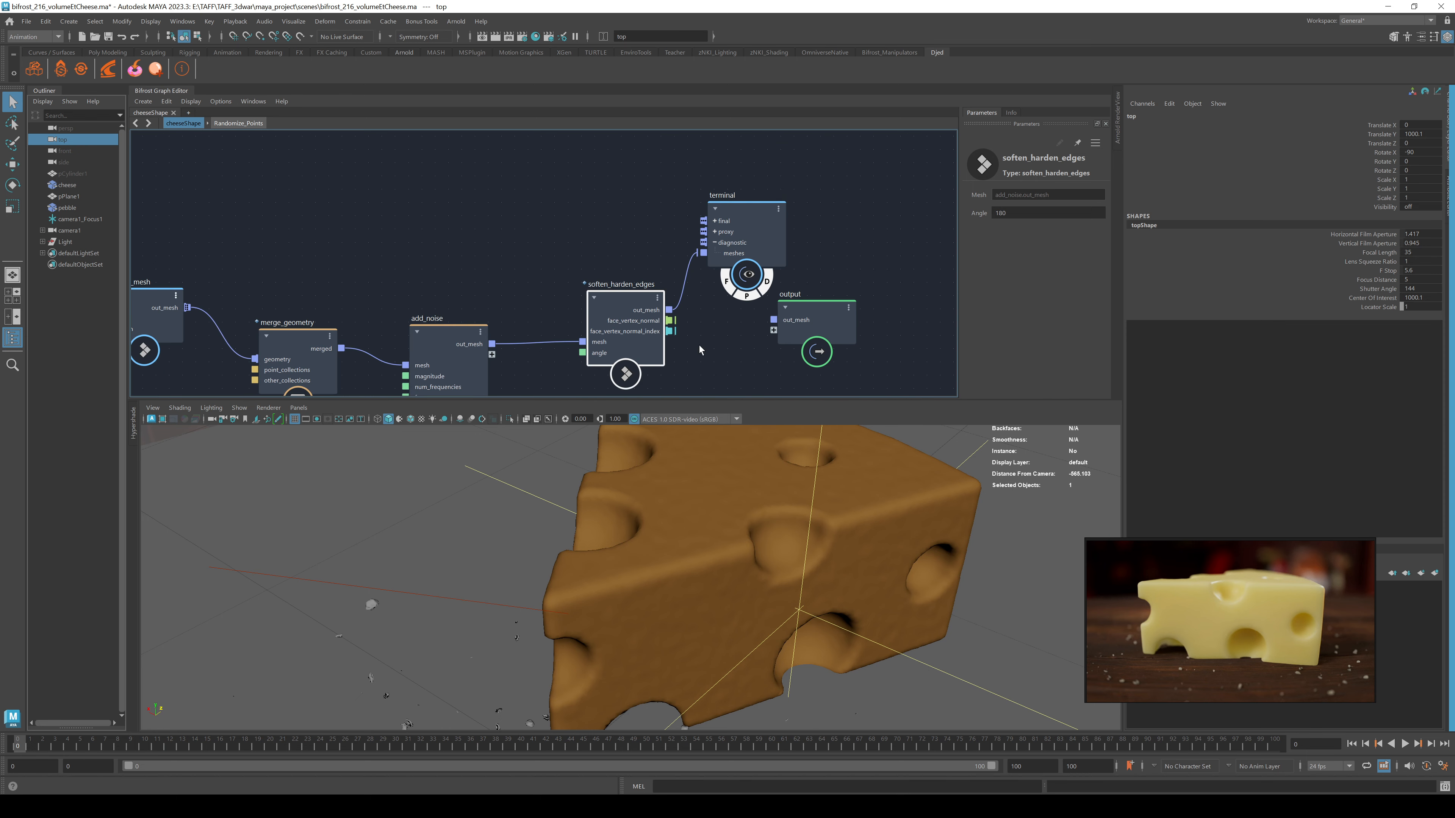
scroll(416, 255, down, 4)
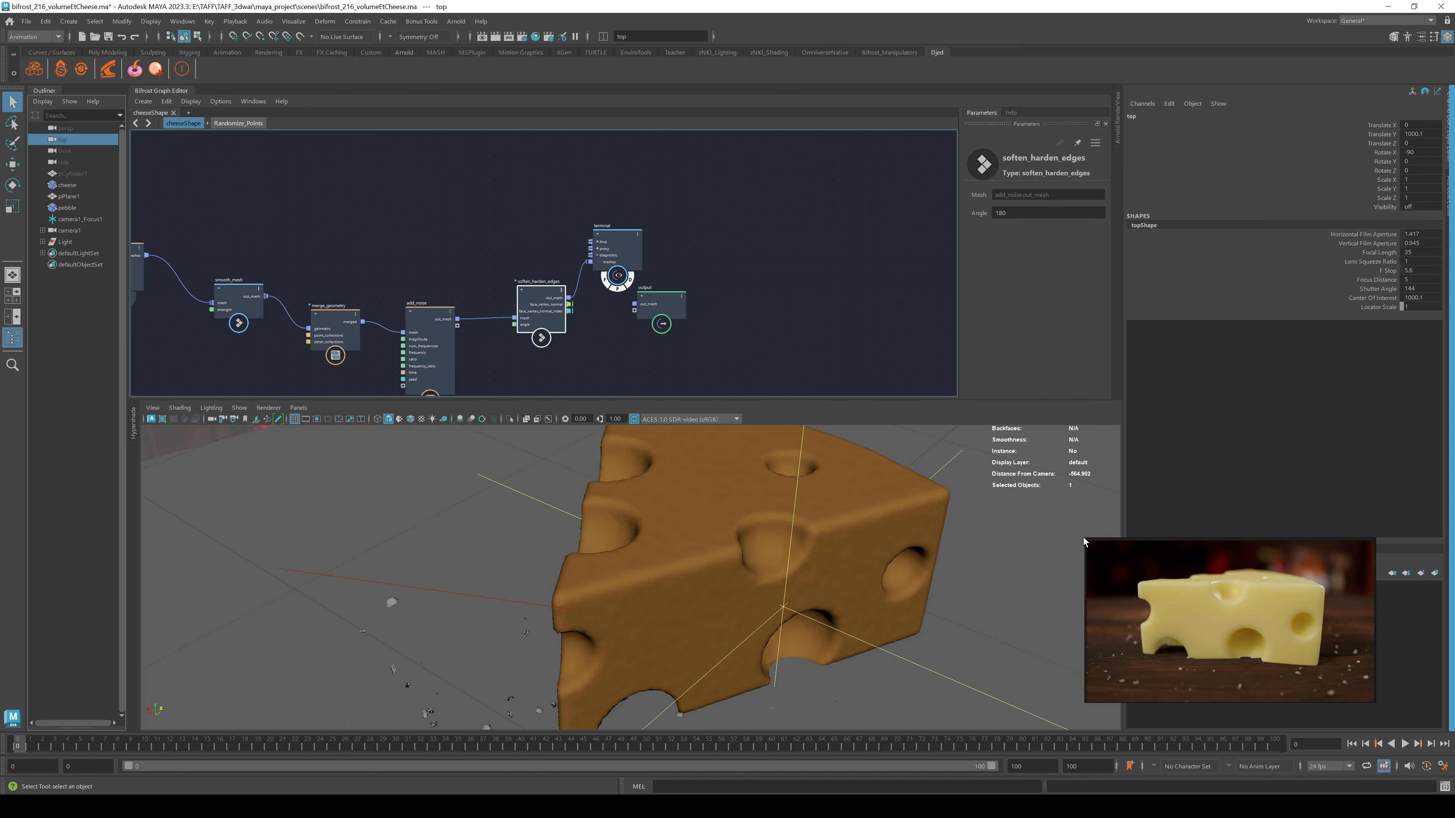
Enlarge the rendered cheese reference image and examine its holes, edges and surface at several magnifications
drag(1086, 539, 801, 372)
middle_drag(1247, 626, 1021, 496)
scroll(1021, 494, up, 6)
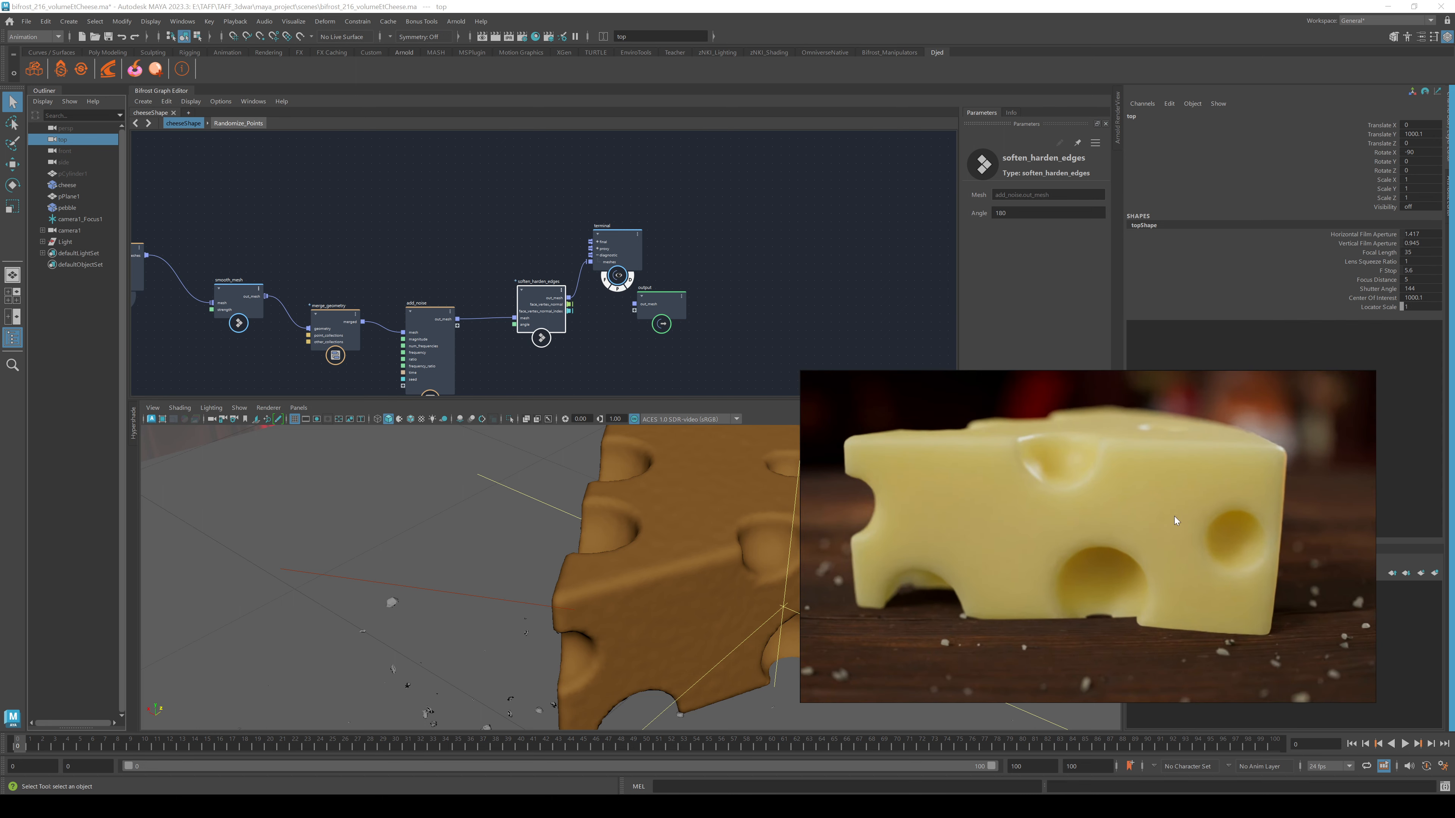
scroll(1174, 517, down, 3)
scroll(1199, 549, up, 3)
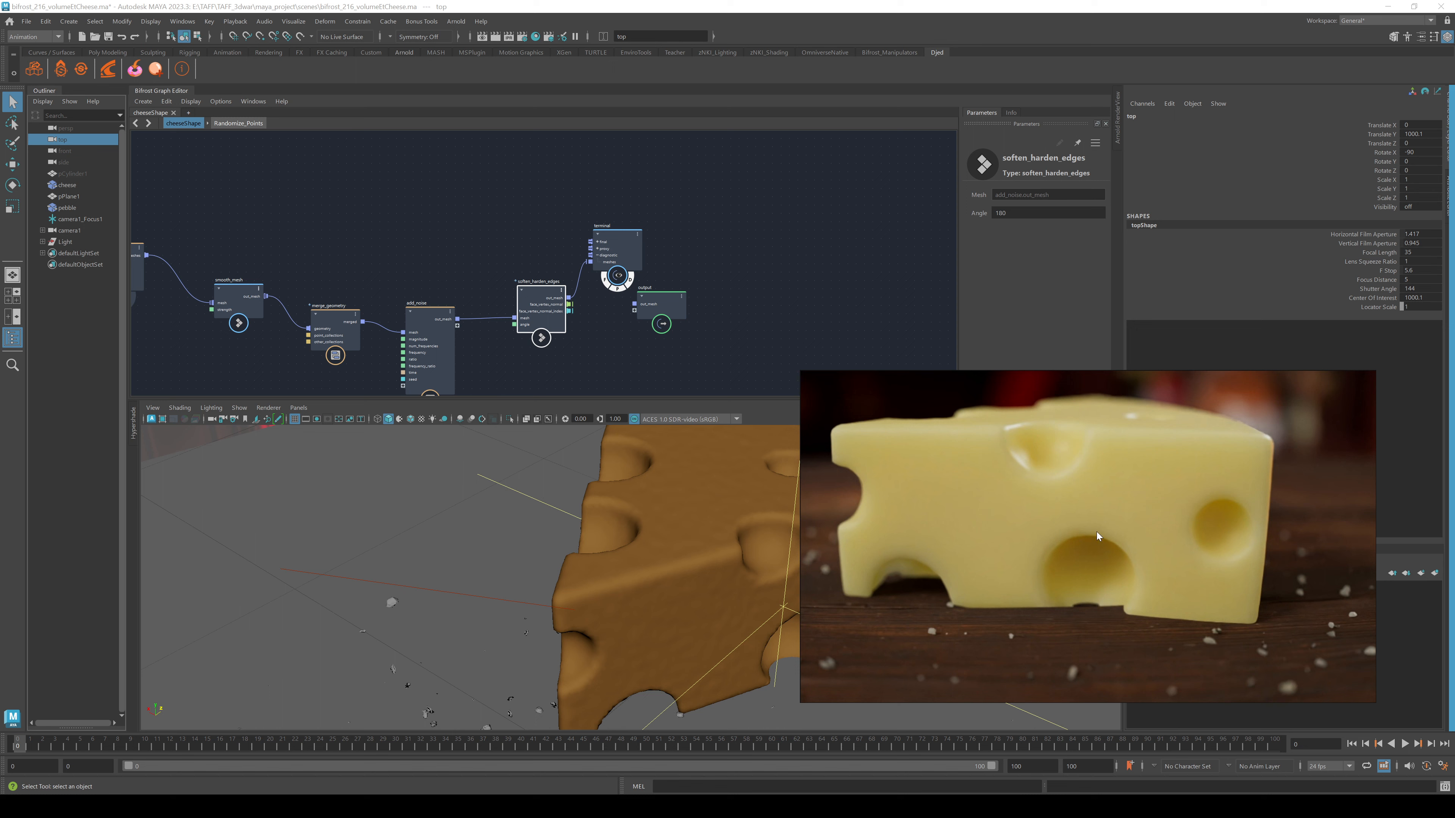
scroll(1052, 578, down, 2)
scroll(1047, 523, down, 1)
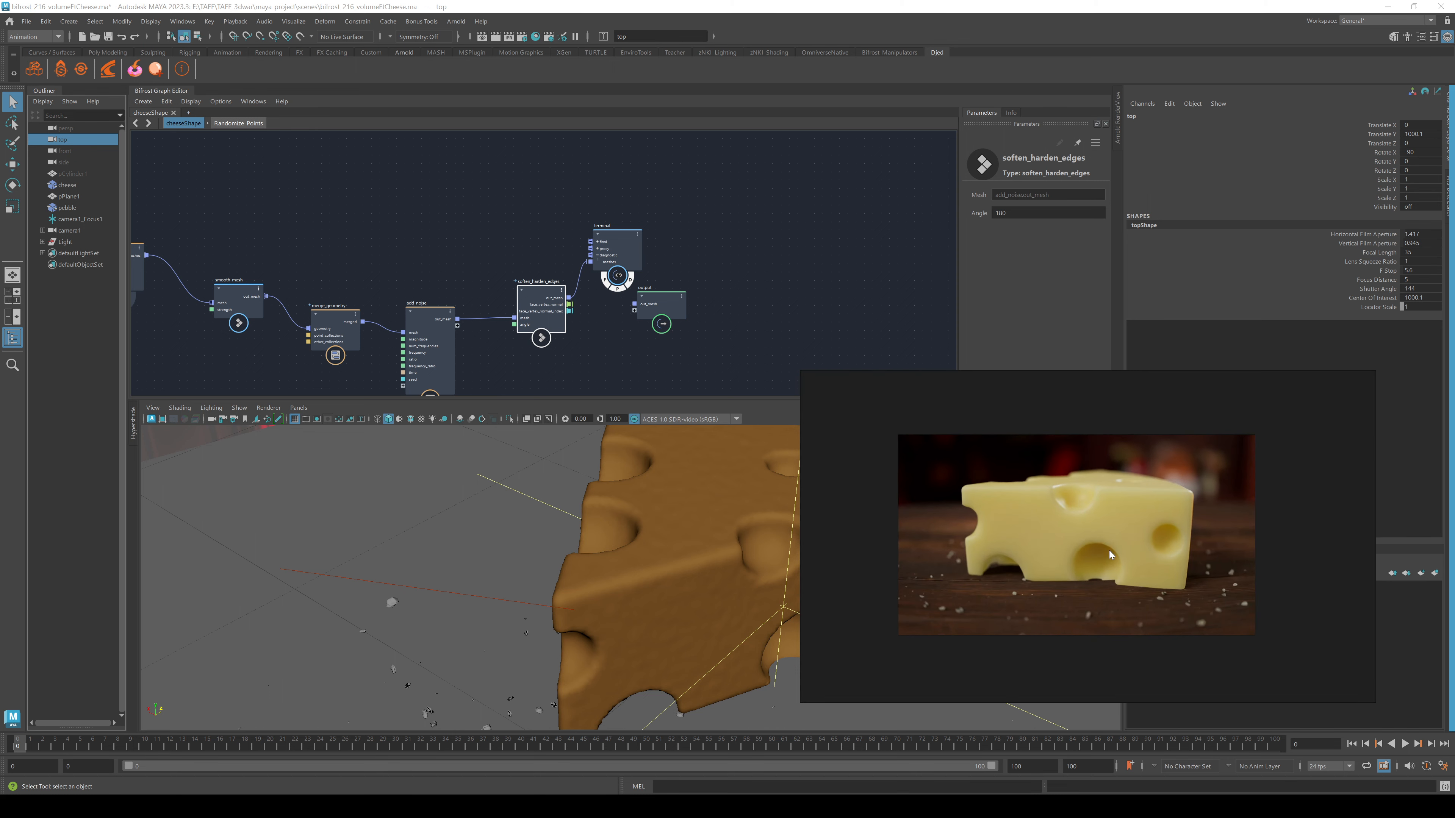
scroll(1110, 555, up, 1)
scroll(1003, 489, up, 1)
scroll(1002, 489, down, 1)
scroll(1083, 558, down, 1)
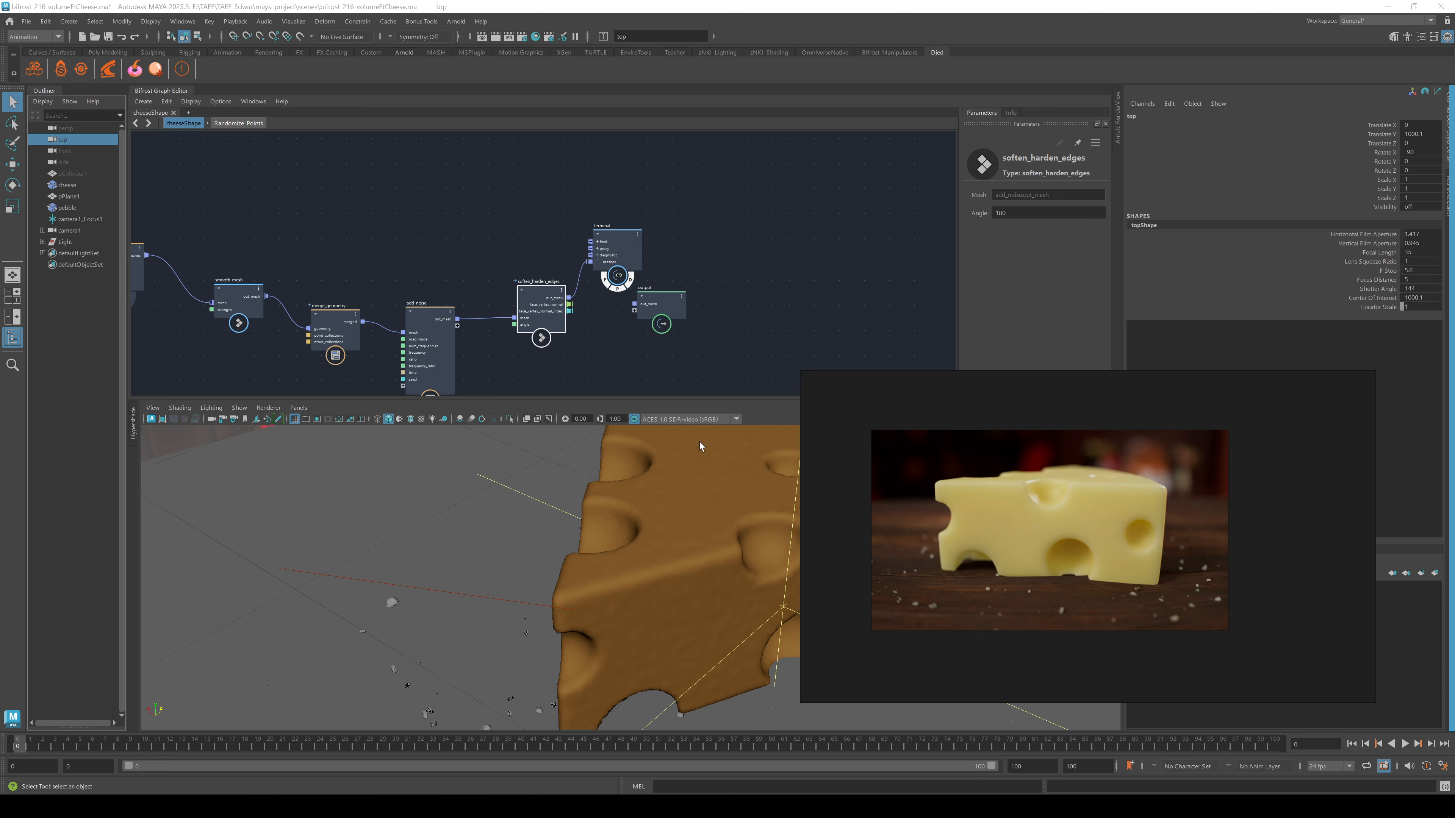
Move the reference image window clear of the cheese model and view the whole cheese in the viewport
middle_drag(845, 391, 890, 390)
right_drag(843, 445, 1018, 483)
scroll(692, 620, down, 5)
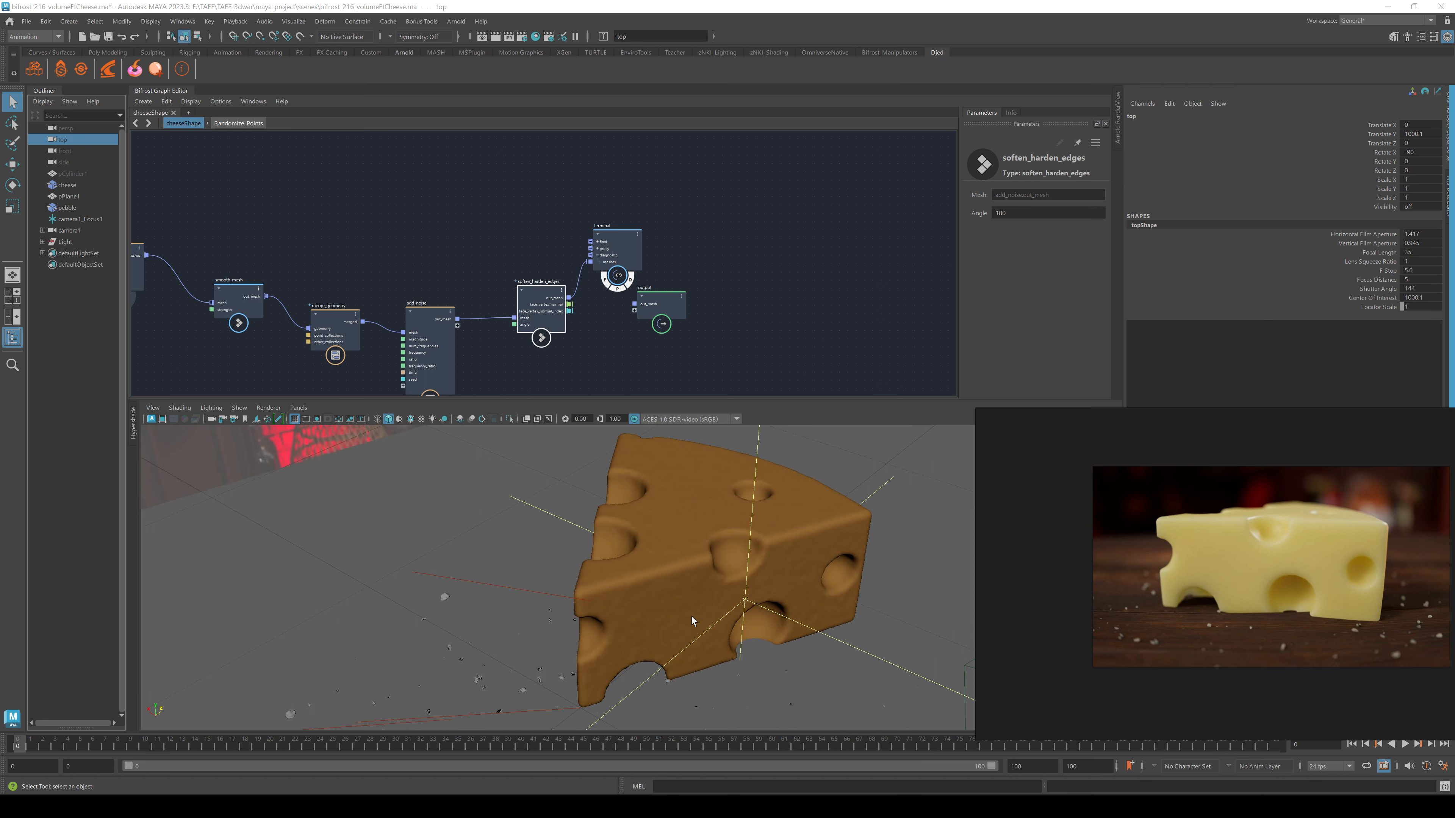